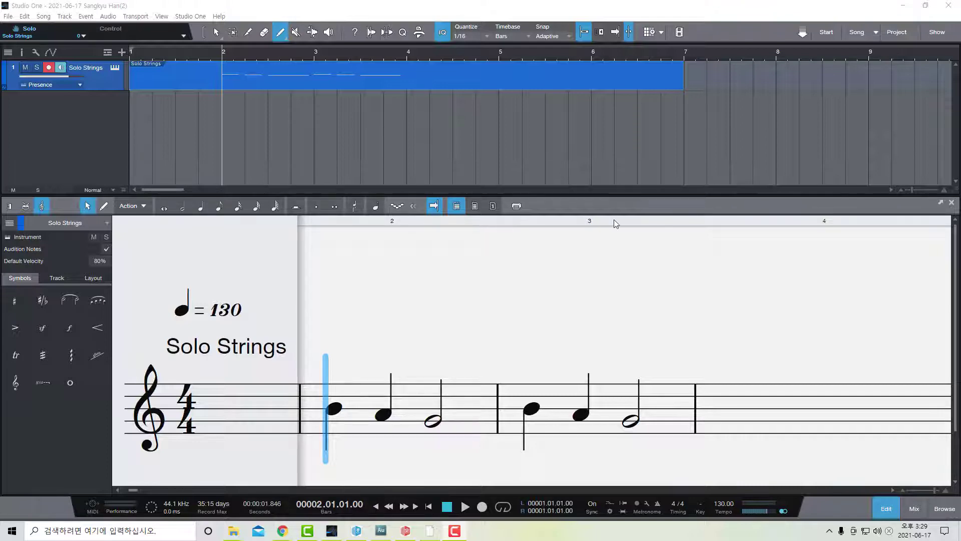
Detach the score editor into its own window and dock it back under the arrangement.
left_click_drag(615, 223, 626, 202)
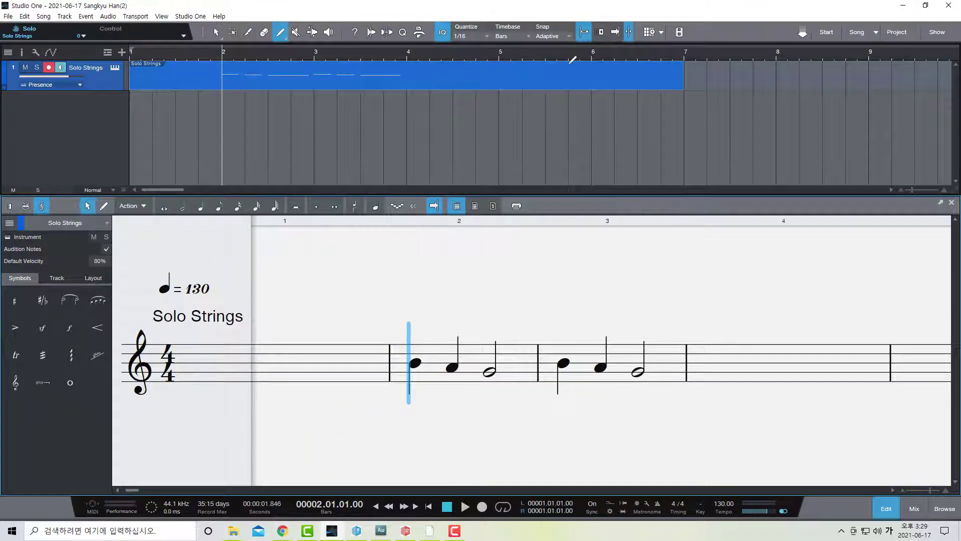
left_click_drag(547, 53, 595, 64)
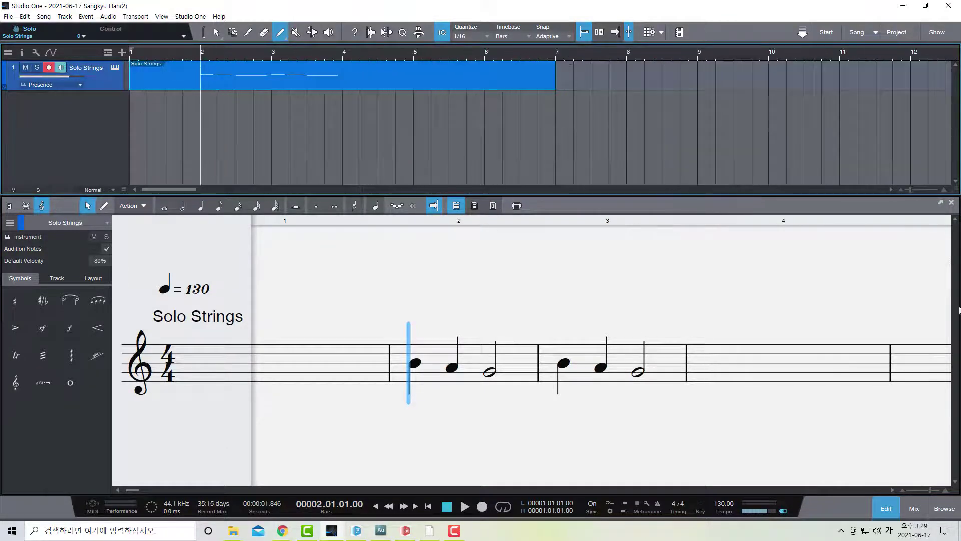
left_click(940, 203)
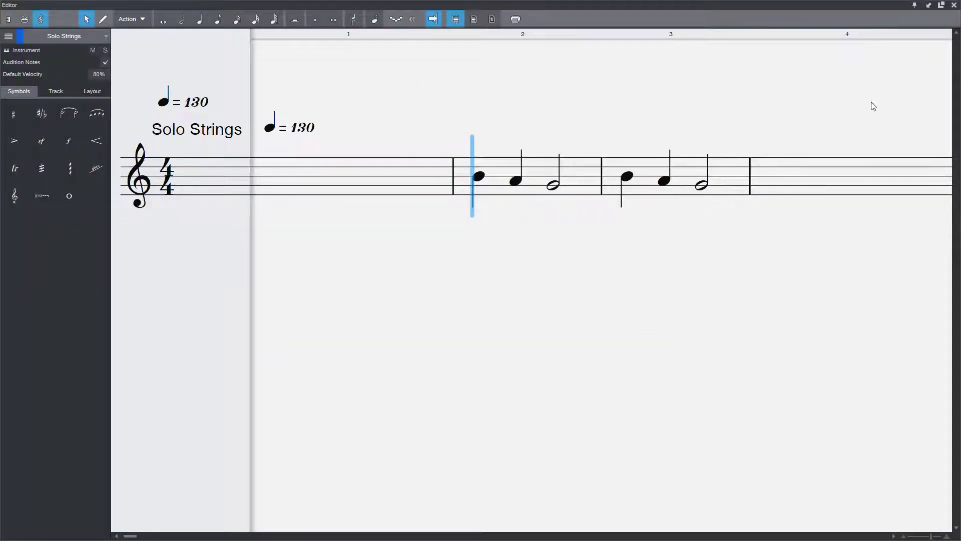
left_click(929, 6)
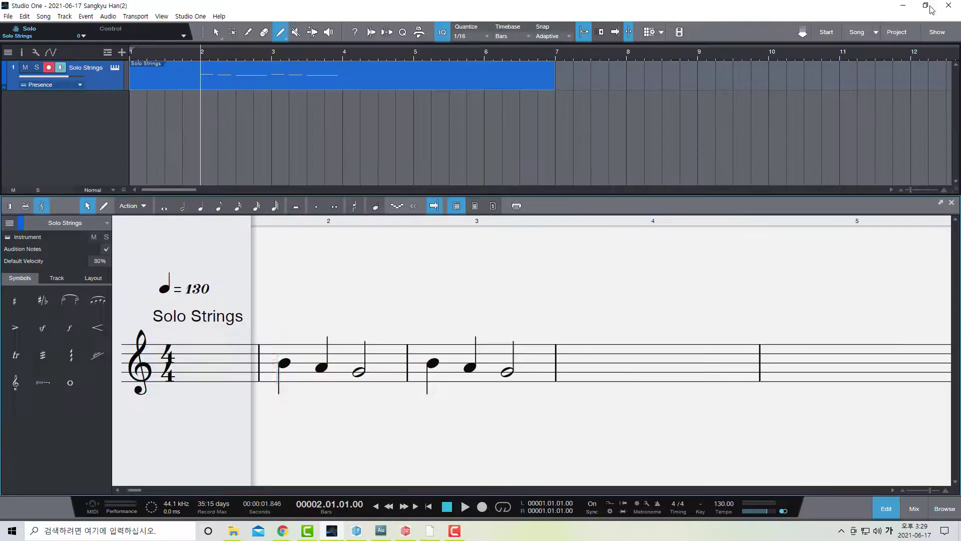
Switch the note-entry voice to Voice 2, return it to Voice 1, and reactivate the Arrow tool.
left_click(354, 206)
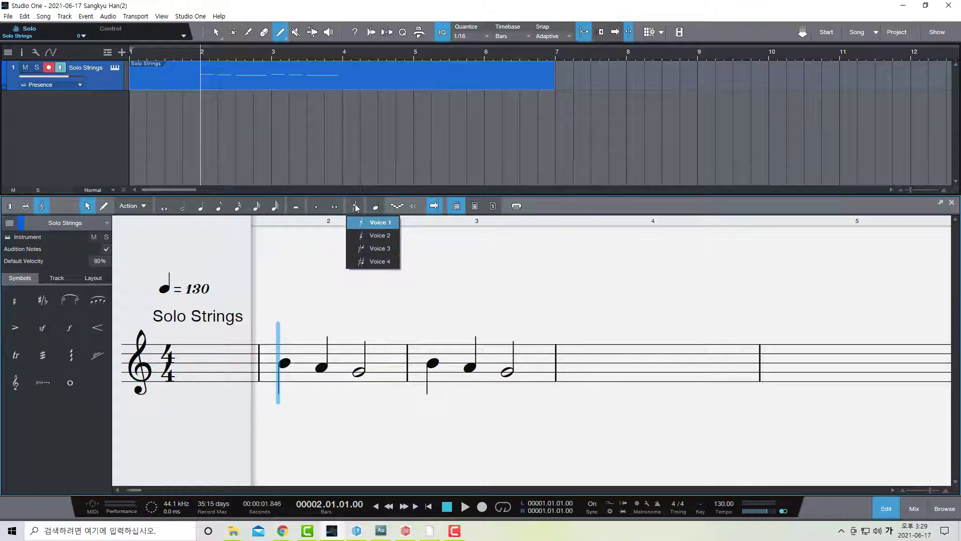
left_click(373, 235)
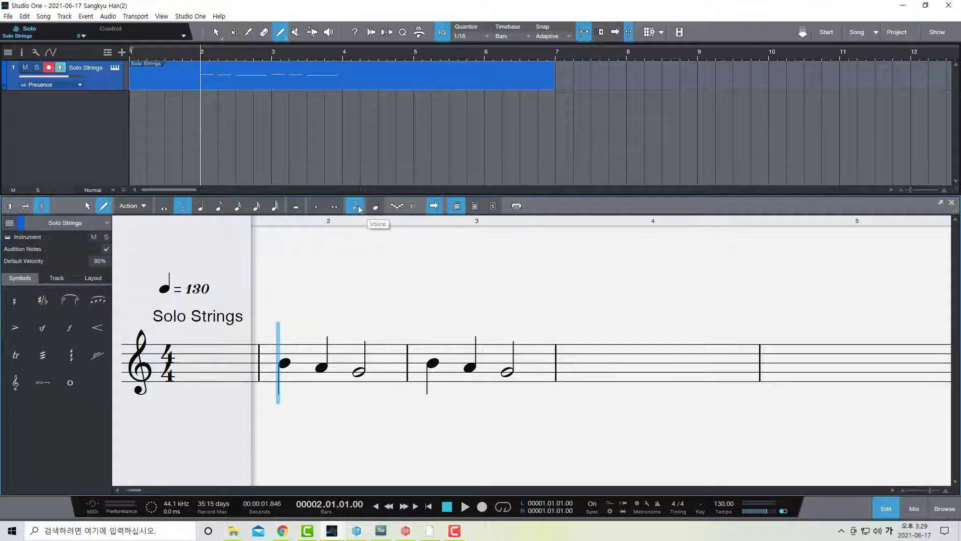
left_click(359, 209)
left_click(369, 221)
left_click(87, 206)
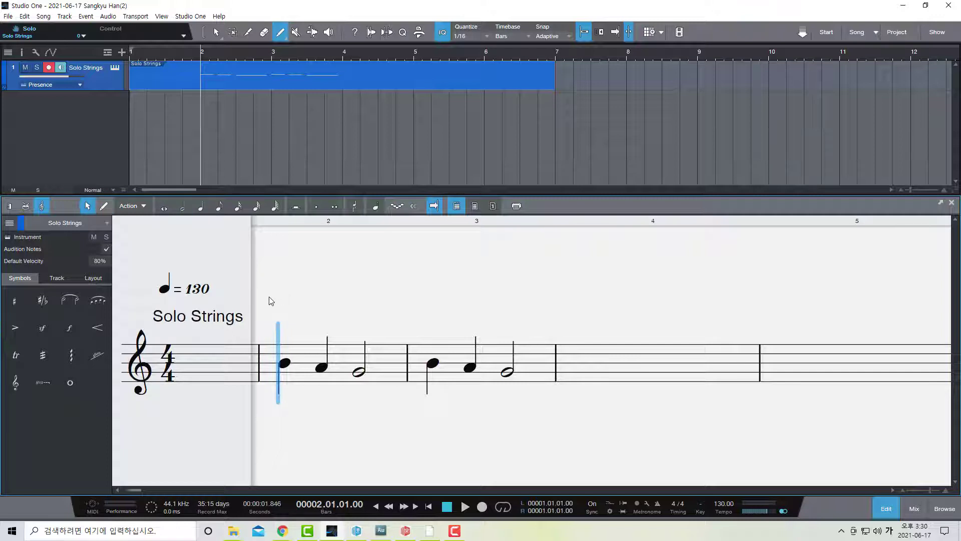
Send the three notes in bar 2 to Voice 2 and delete the rests above them.
left_click_drag(269, 297, 403, 416)
left_click_drag(266, 300, 386, 405)
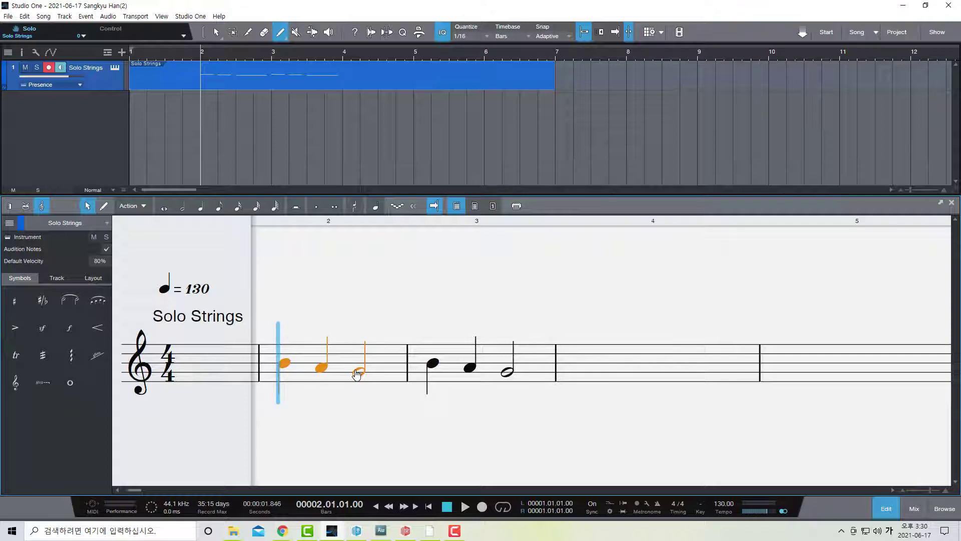
left_click(142, 207)
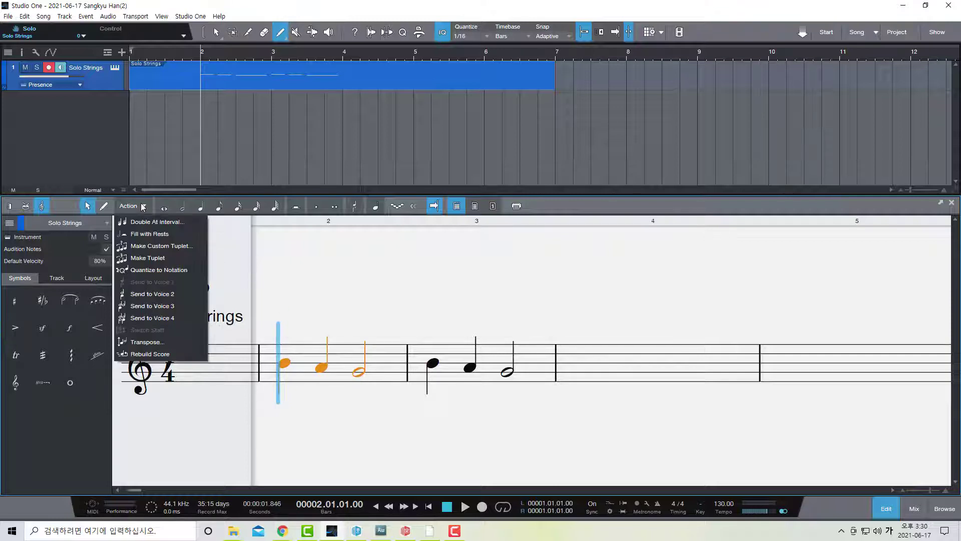
left_click(167, 296)
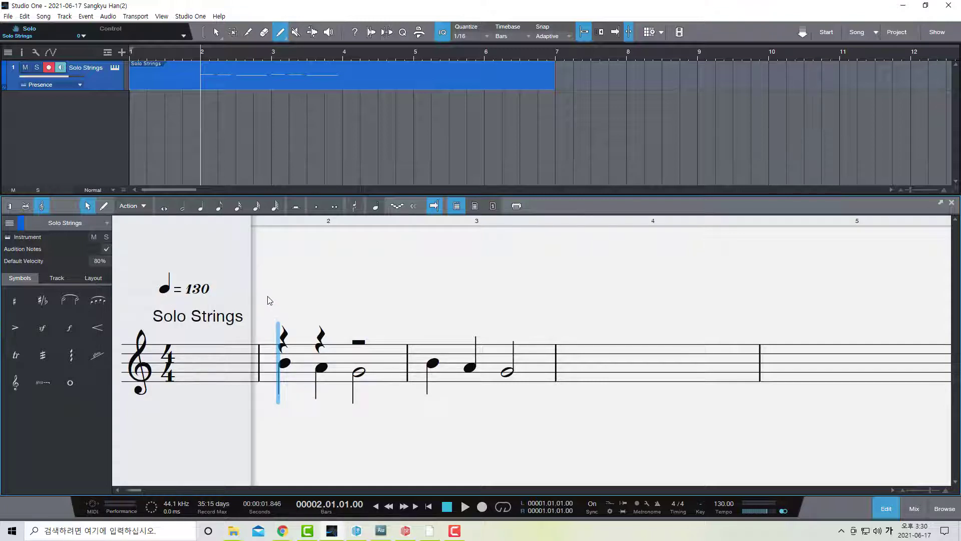
left_click_drag(269, 299, 383, 353)
key("Delete")
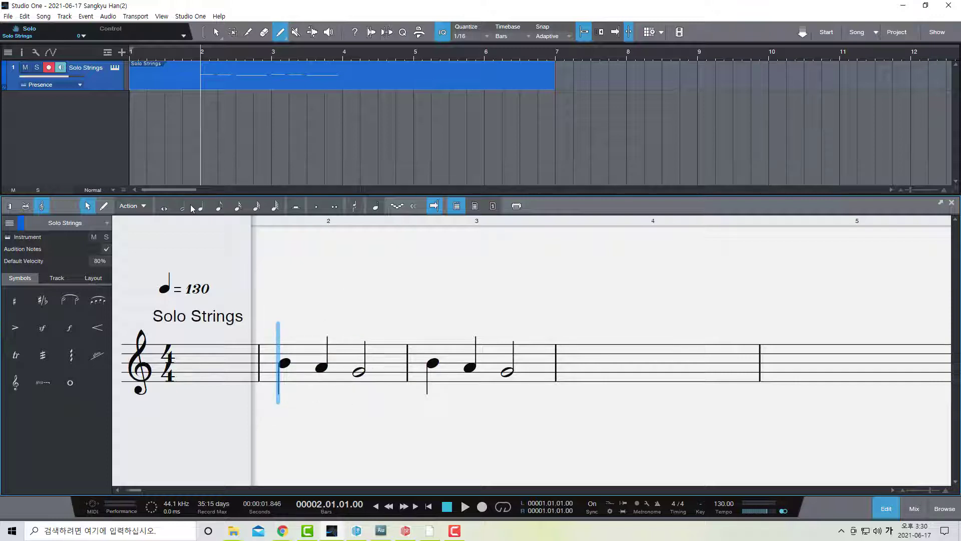
Add a Voice 1 line above the bar 2 notes: a half note D4 followed by quarter notes C4 and D4.
left_click(359, 205)
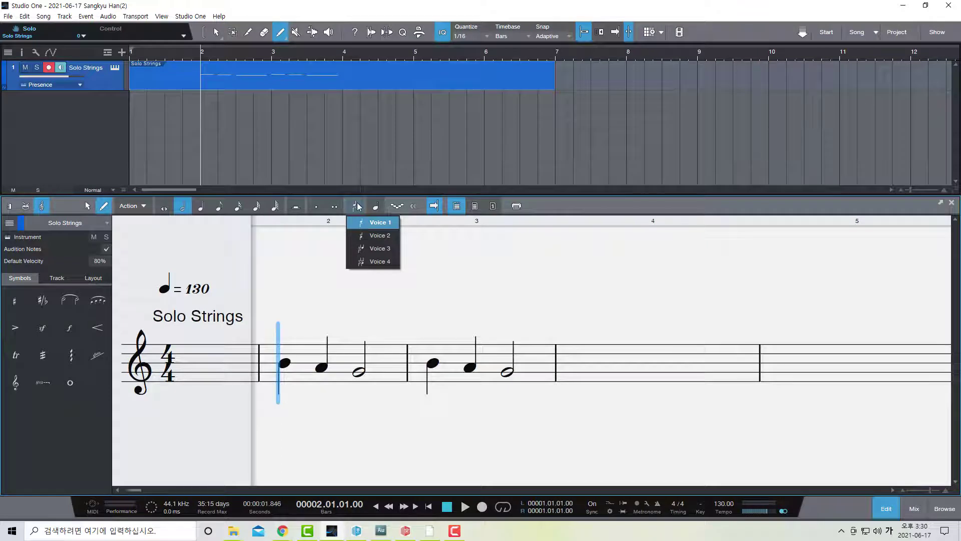
left_click(357, 202)
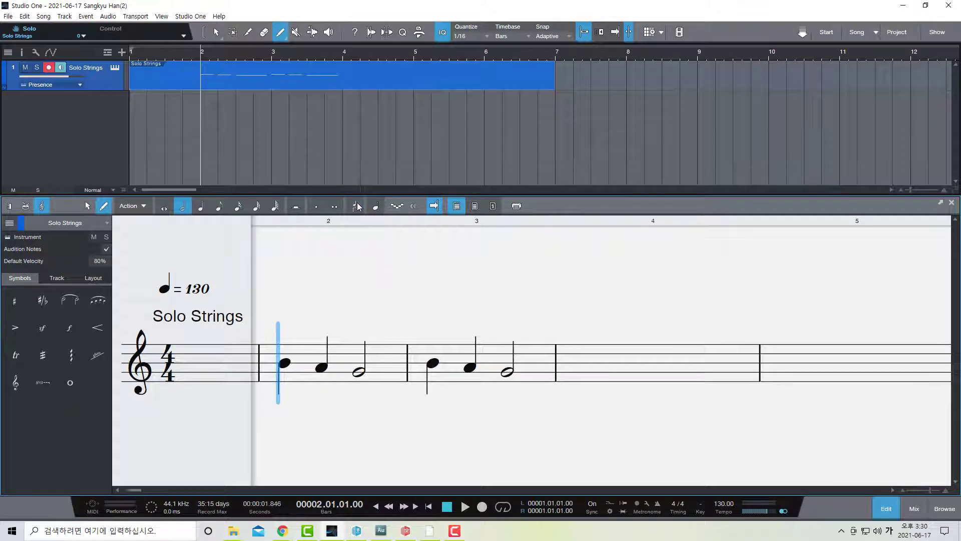
left_click(293, 349)
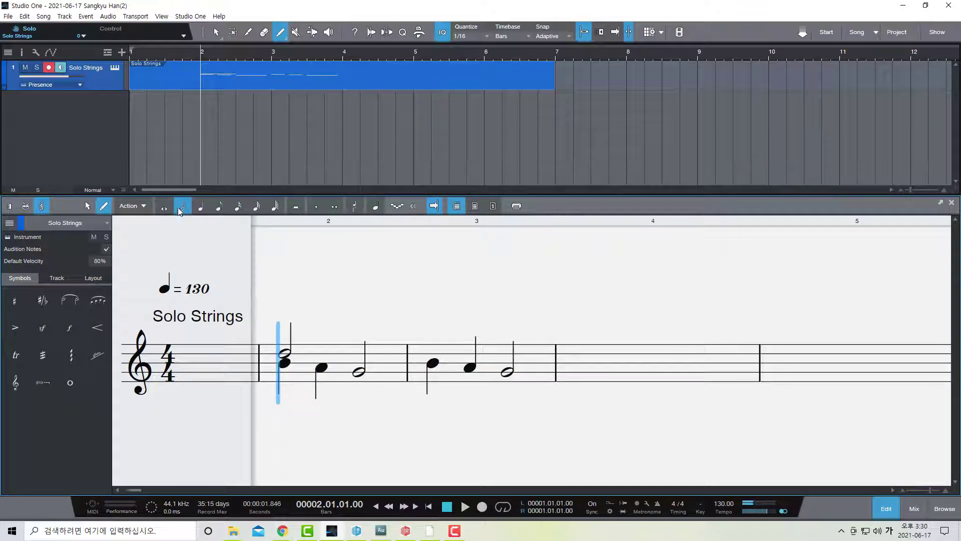
left_click(200, 205)
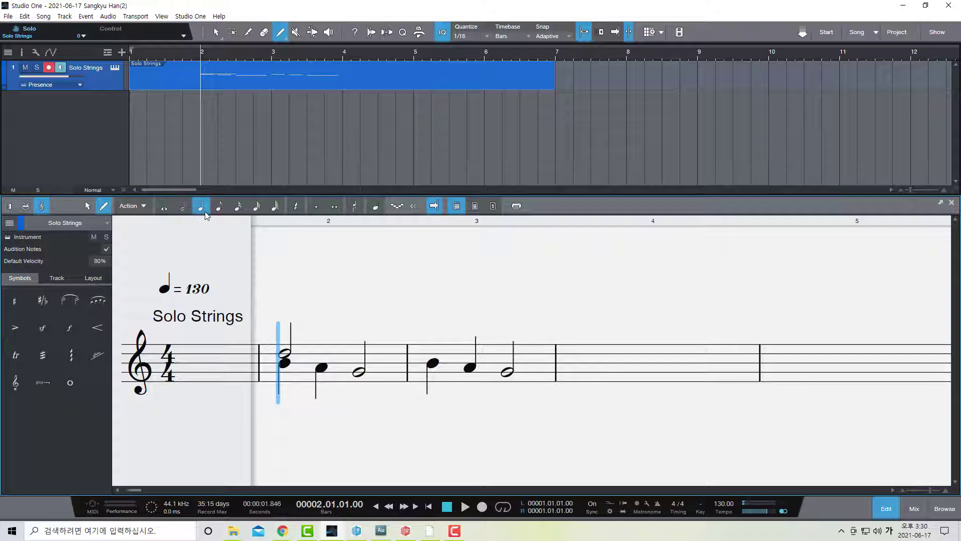
left_click(370, 354)
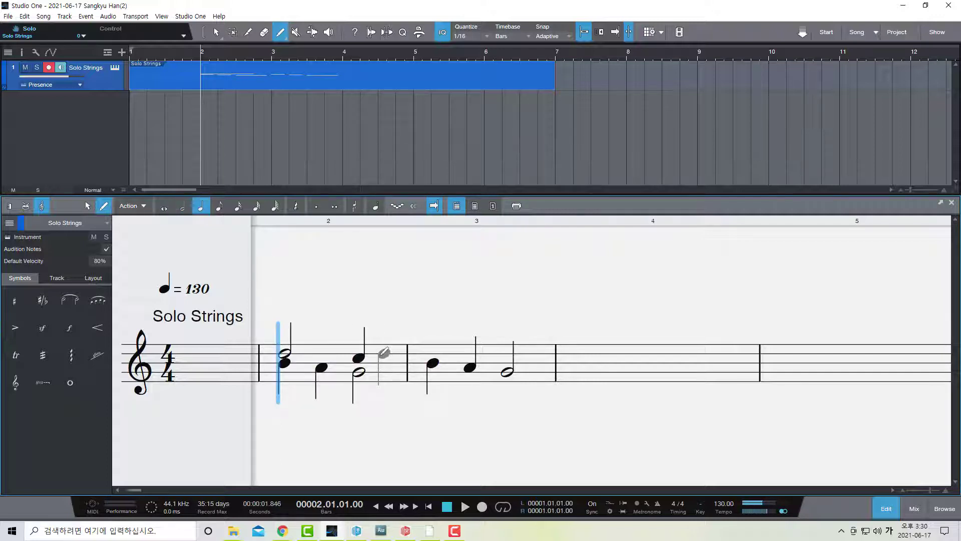
left_click(393, 352)
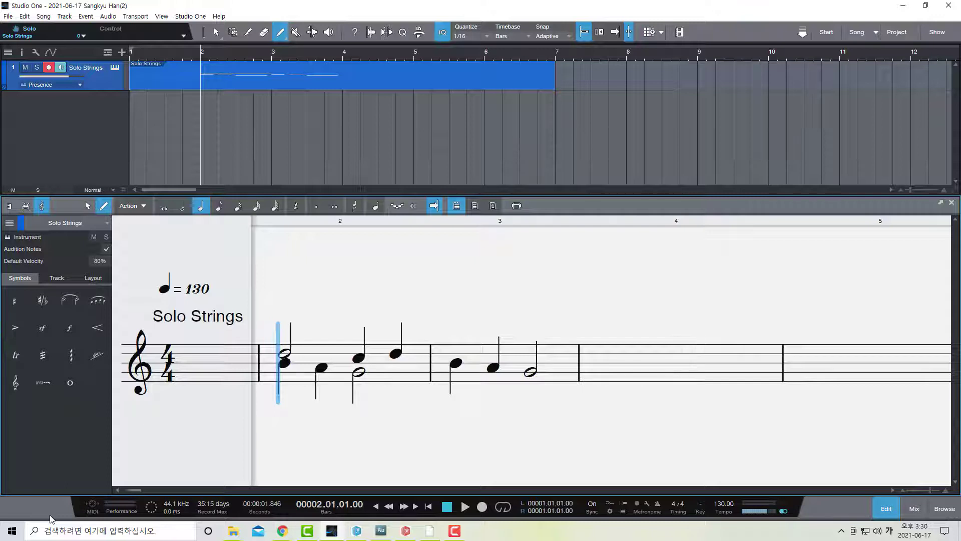
key("1")
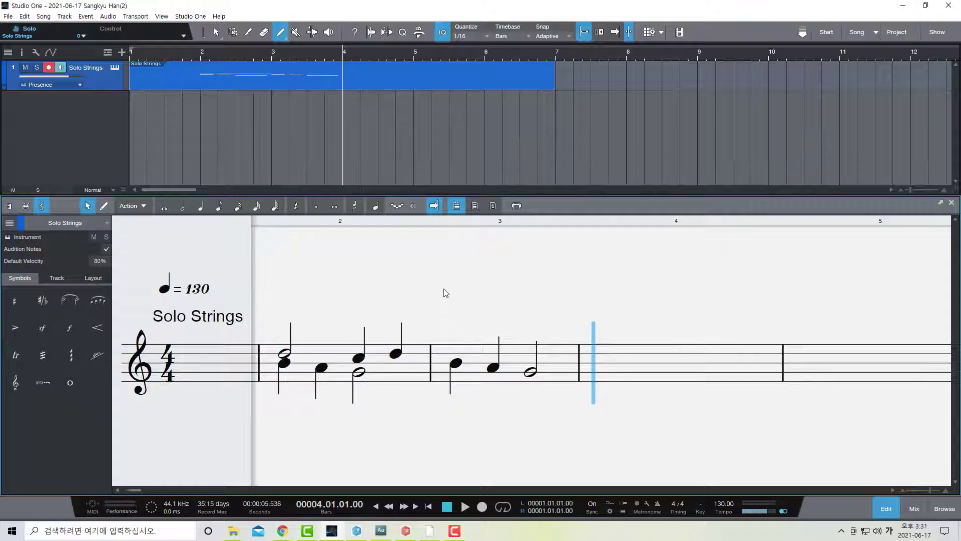
Select the three notes in bar 3 of the score and review the actions available for them.
left_click_drag(444, 299, 589, 424)
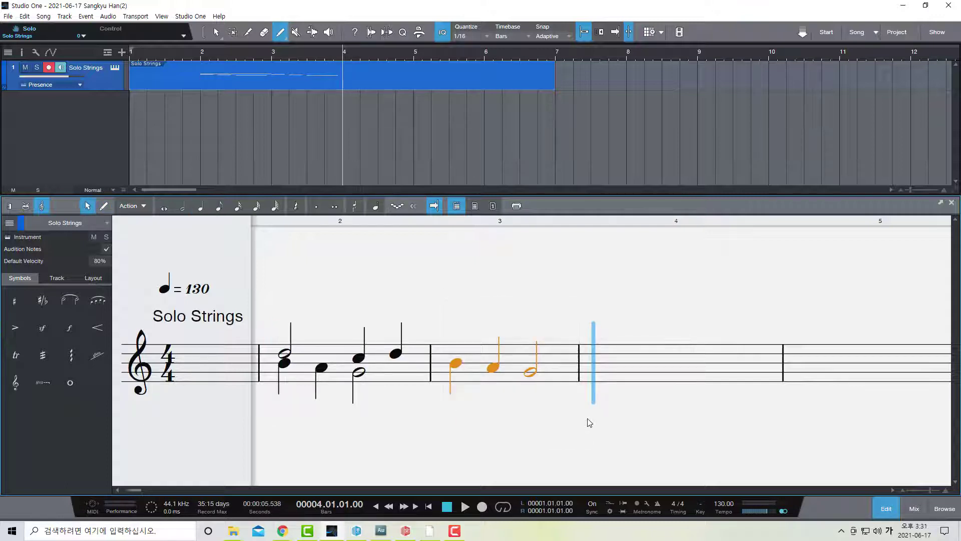
left_click(132, 206)
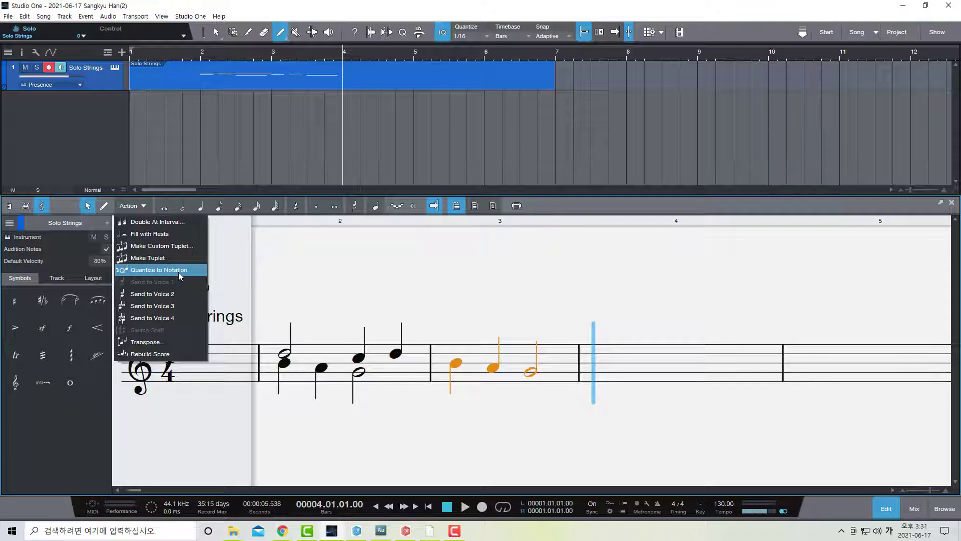
right_click(456, 369)
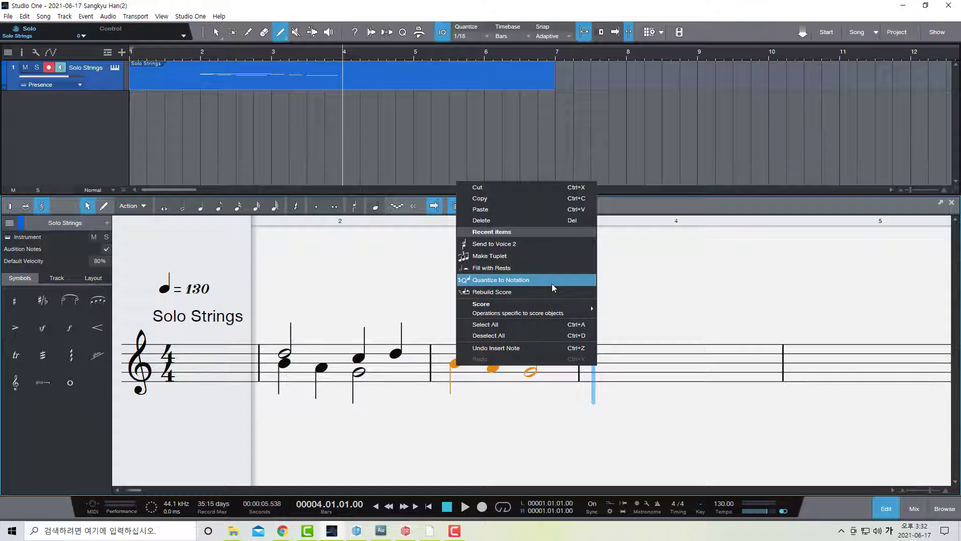
left_click(660, 205)
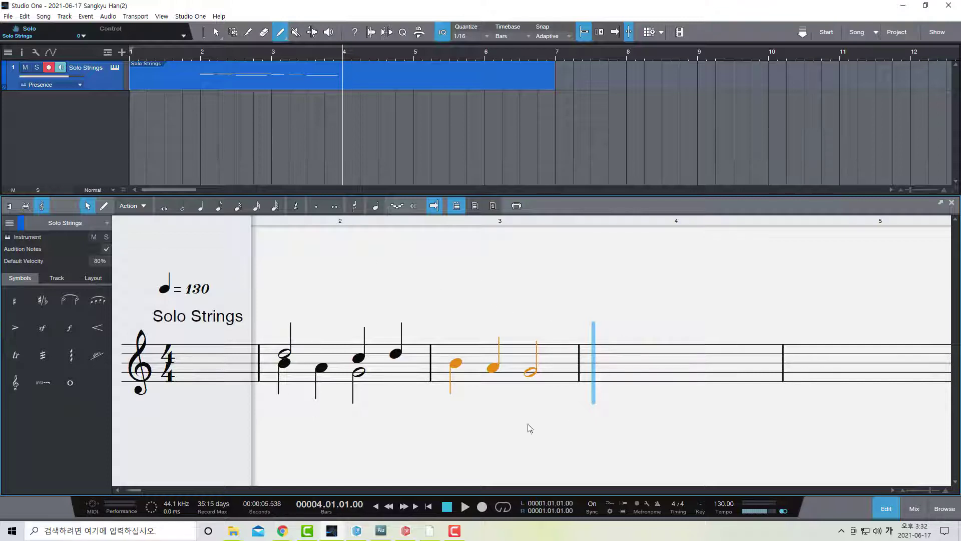
Show the part in an enlarged piano view and select the three notes B3, A3 and G3 in bar 3.
left_click(9, 207)
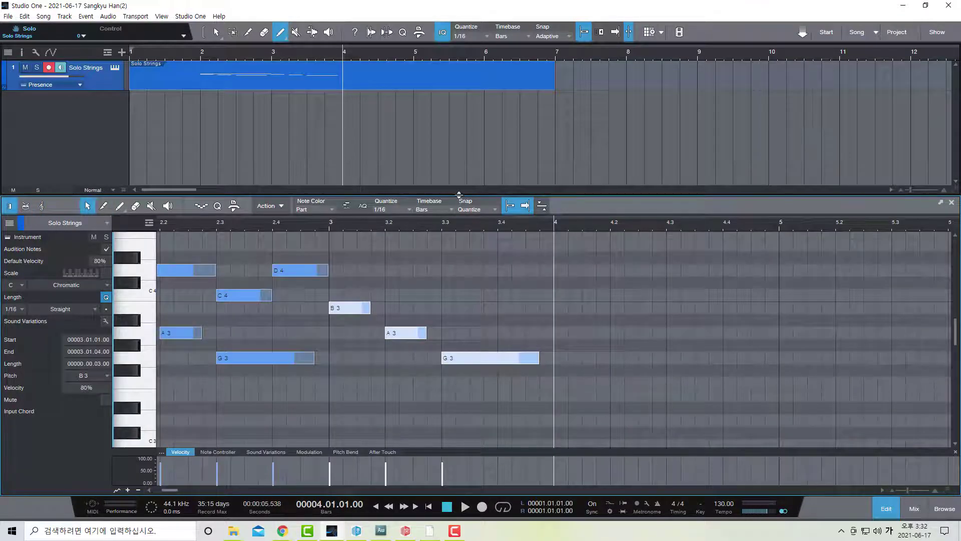
left_click_drag(459, 195, 468, 142)
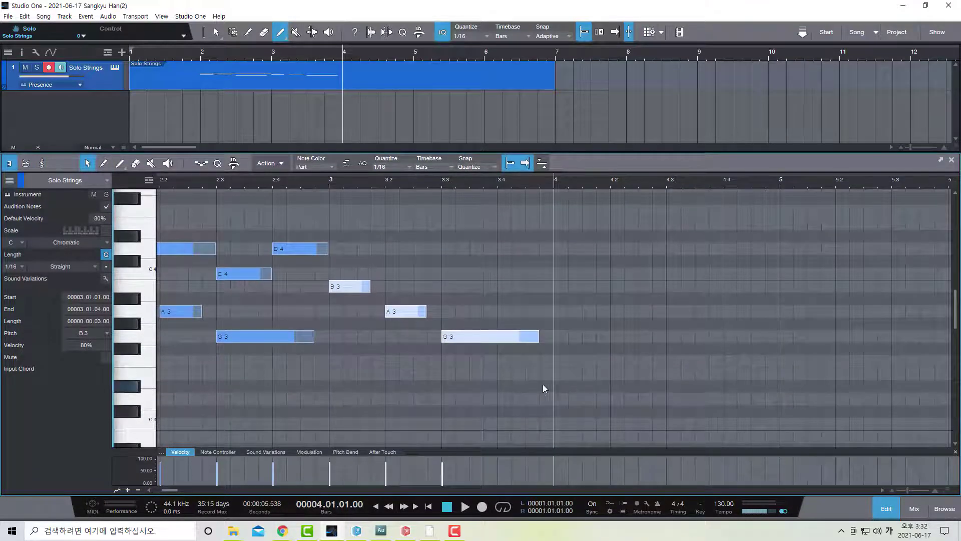
left_click_drag(554, 393, 332, 274)
left_click(367, 294)
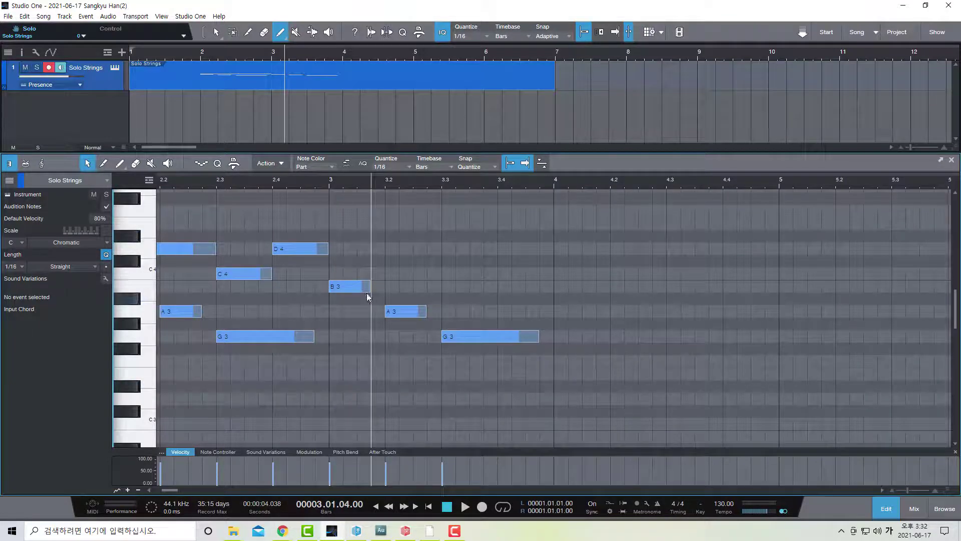
left_click(330, 184)
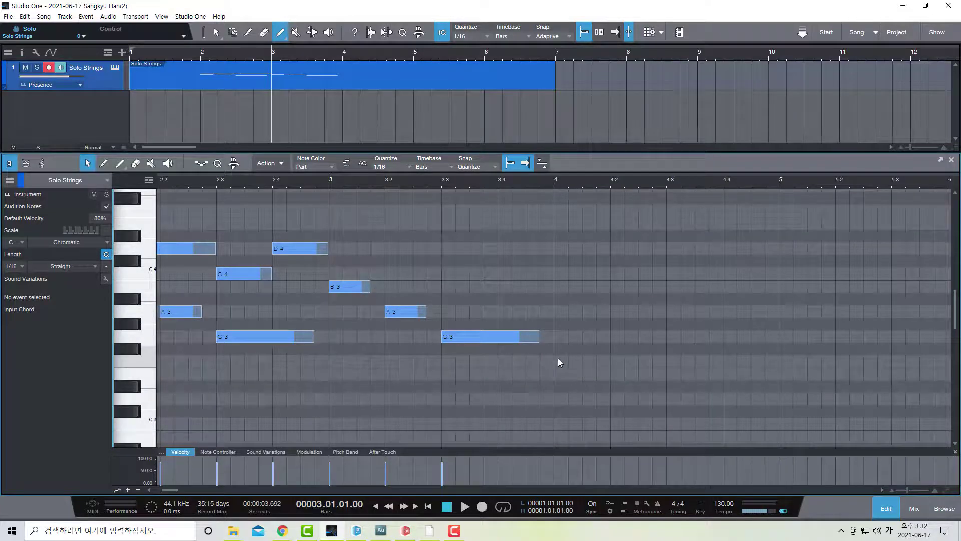
left_click_drag(554, 366, 331, 271)
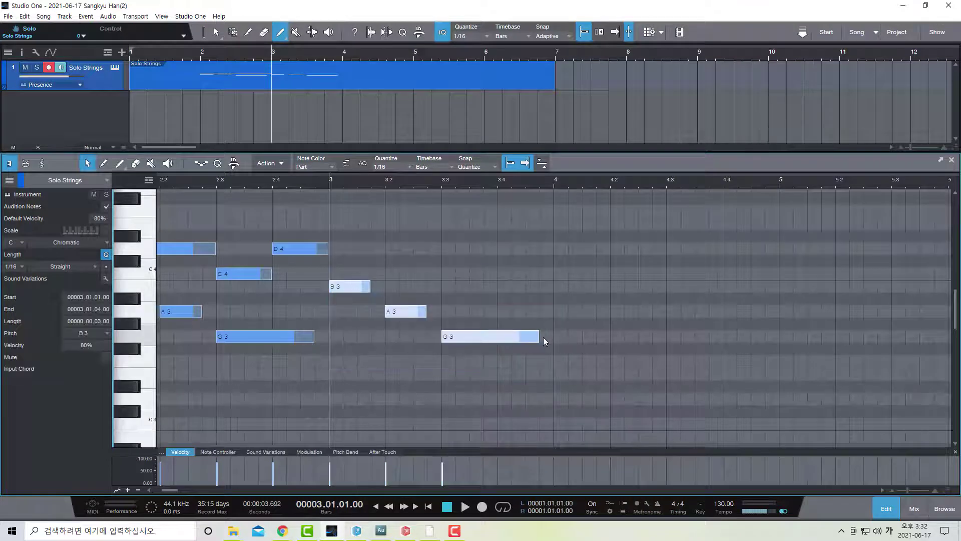
left_click_drag(546, 337, 552, 339)
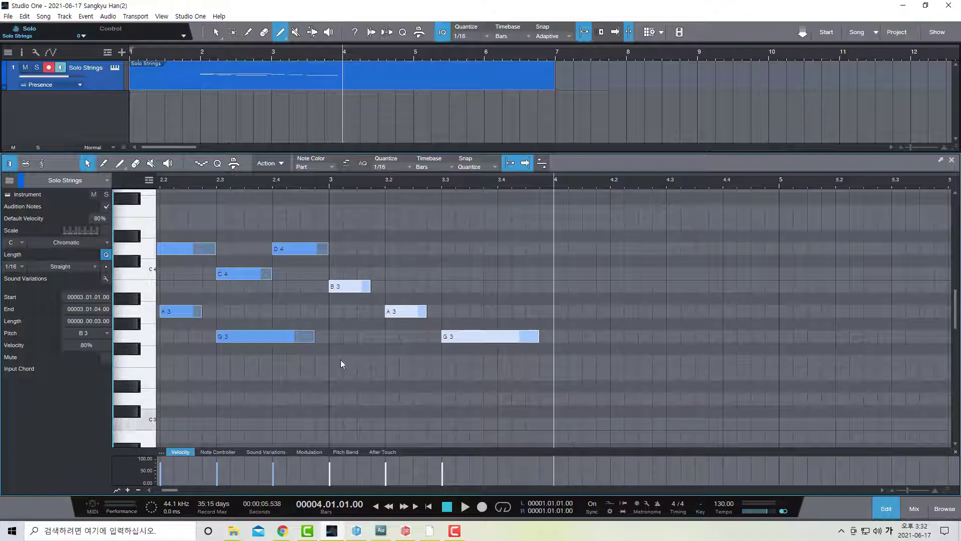
Return to the score view and apply Quantize to Notation to the selected bar 3 notes.
left_click(42, 163)
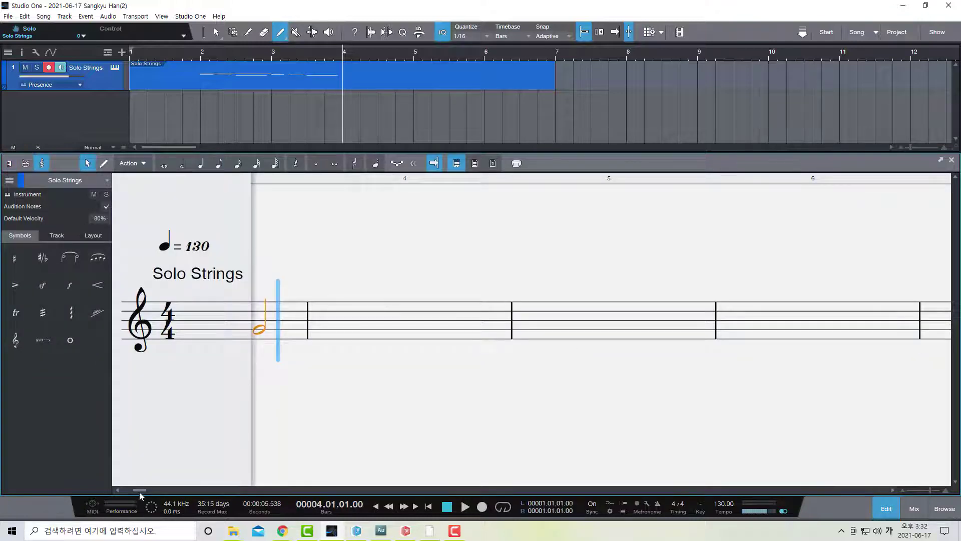
left_click_drag(139, 492, 129, 486)
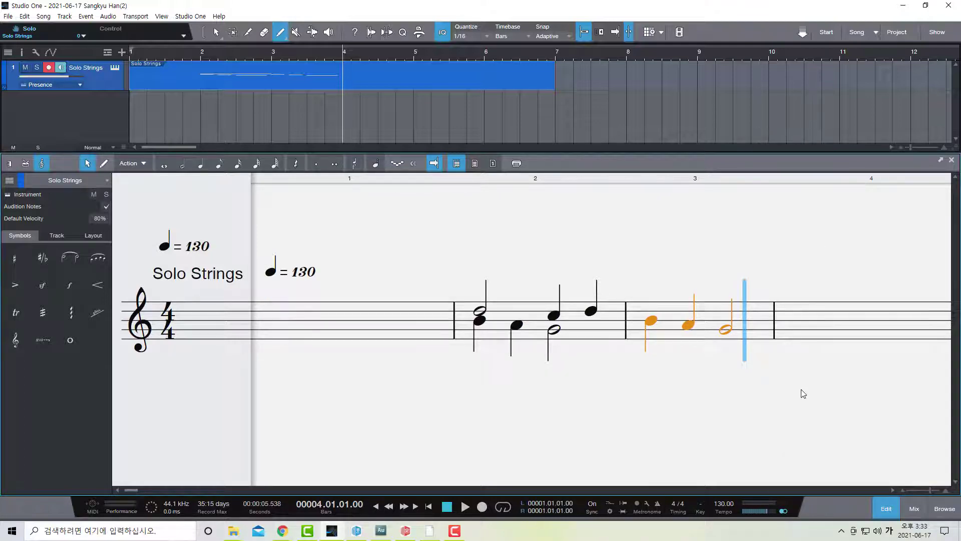
left_click(143, 164)
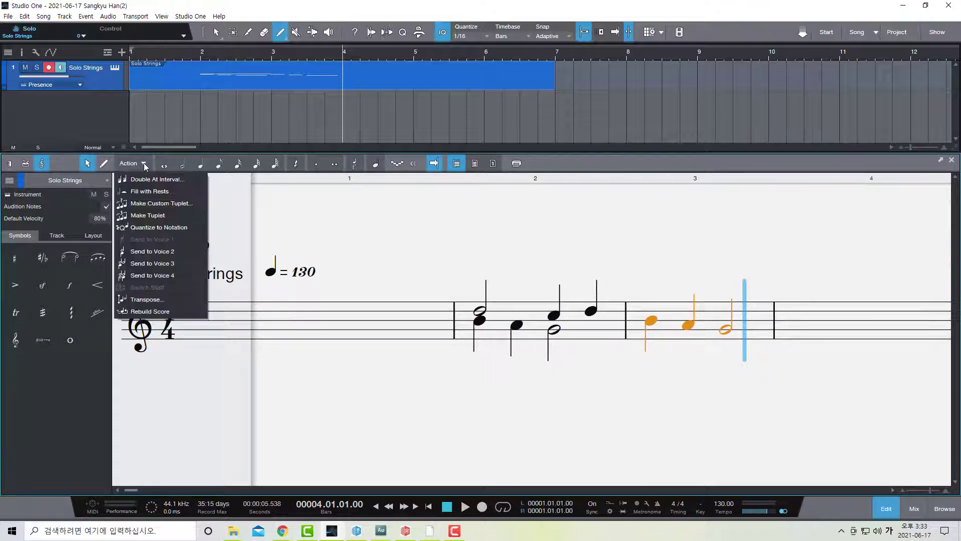
left_click(171, 229)
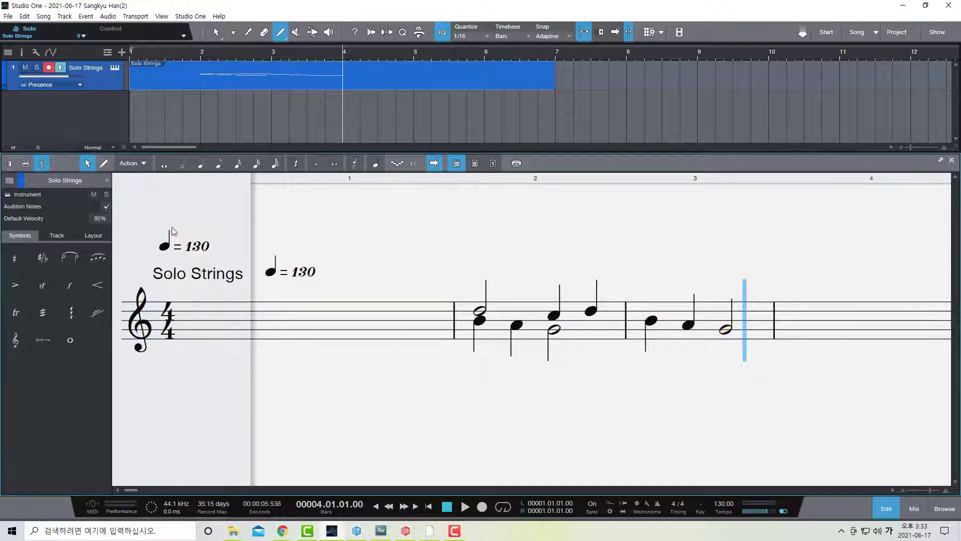
Show the part in the piano view and select the notes B3, A3 and G3 in bar 3.
left_click(10, 164)
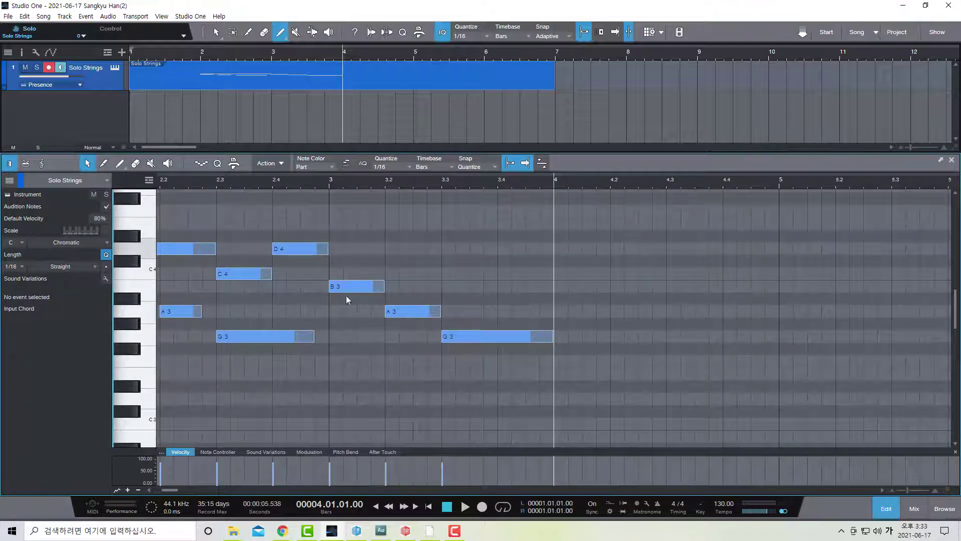
left_click_drag(347, 297, 631, 379)
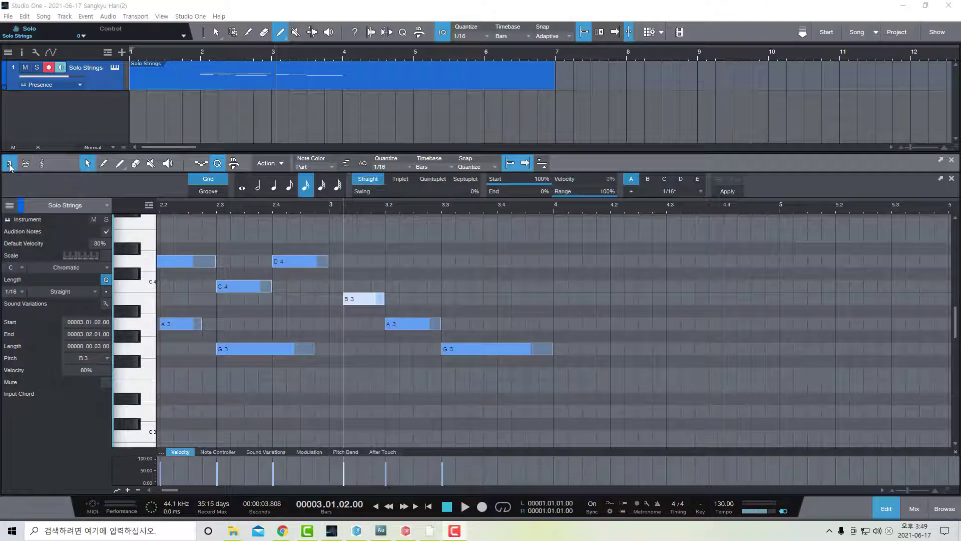
Quantize the start of the B3 note in bar 3 to a straight quarter-note (1/4) grid.
left_click(218, 164)
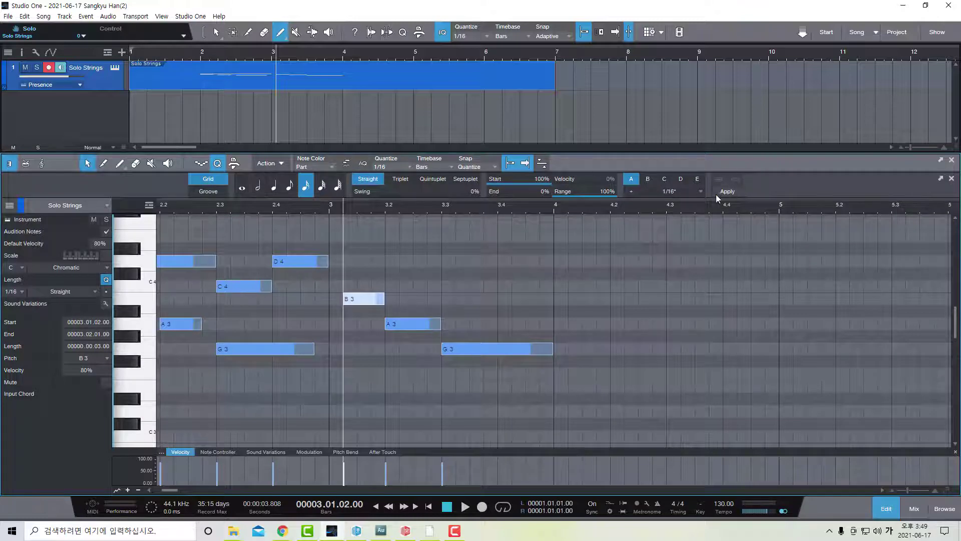
left_click(262, 185)
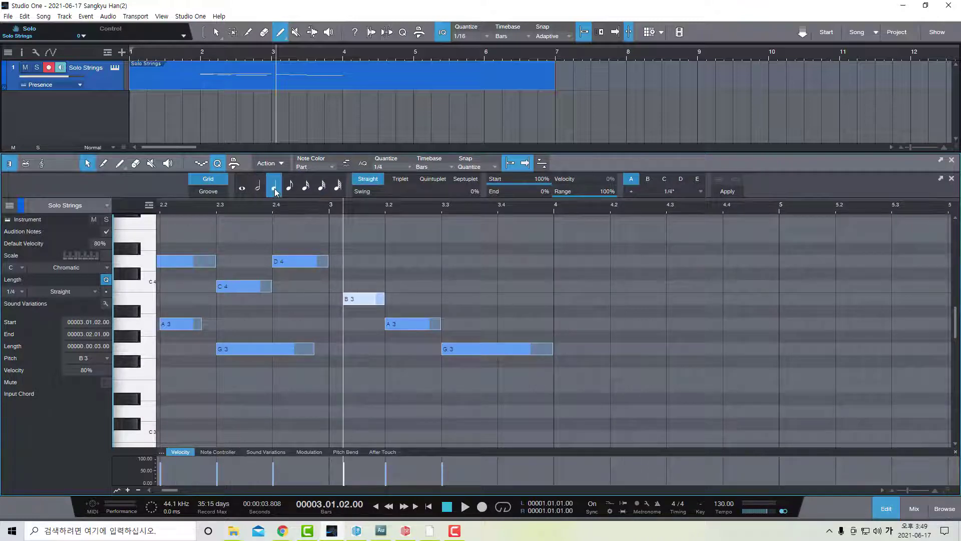
left_click(258, 187)
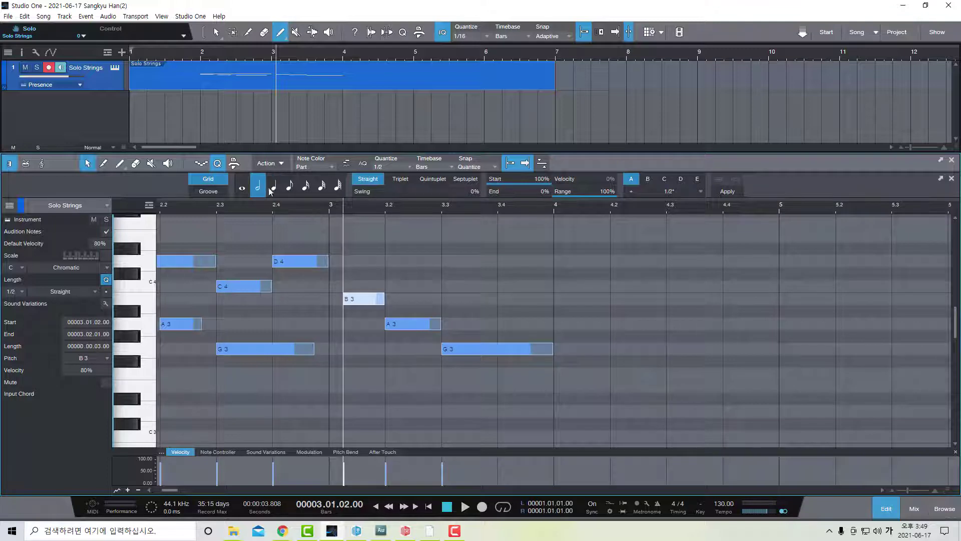
left_click(290, 187)
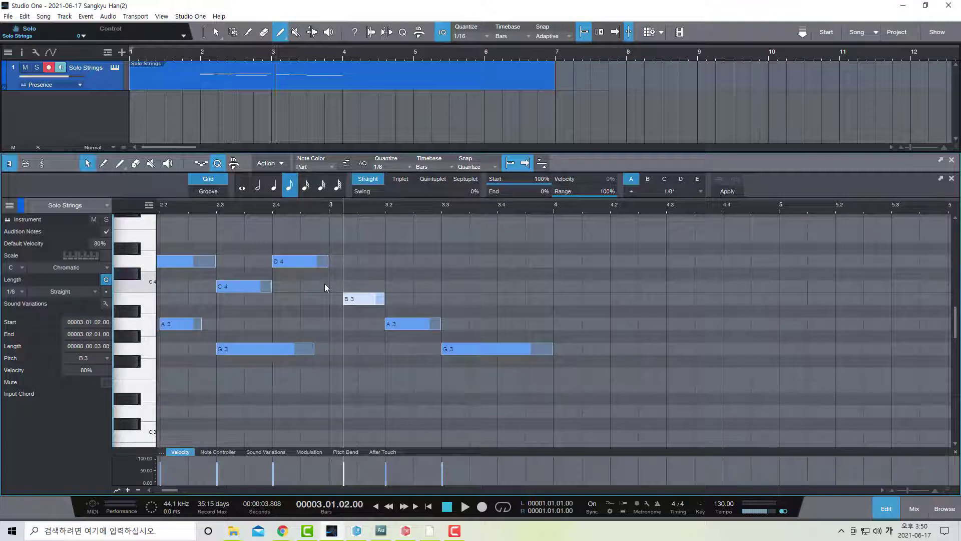
left_click_drag(324, 284, 401, 307)
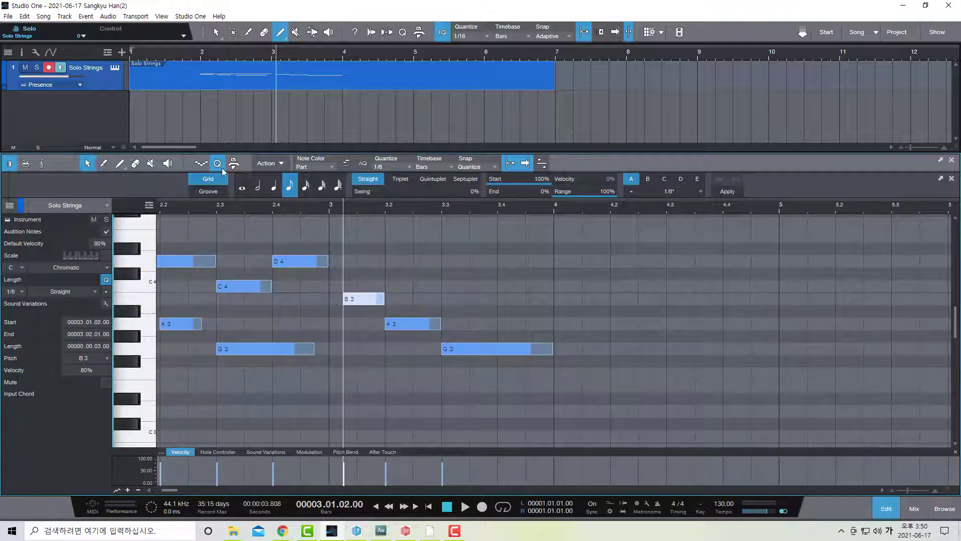
left_click(273, 189)
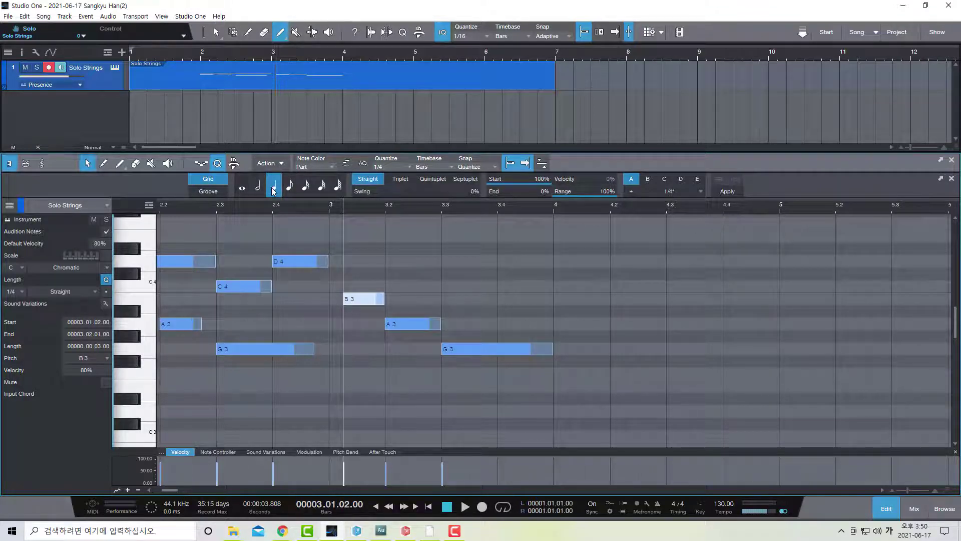
left_click(725, 191)
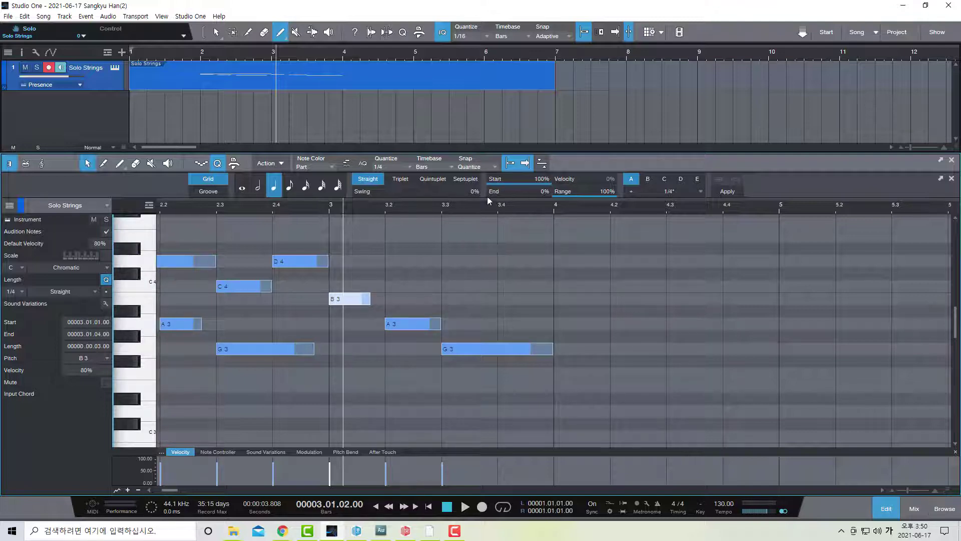
Set the quantize End strength to 100% and apply it to the B3 note in bar 3.
left_click_drag(488, 193, 548, 200)
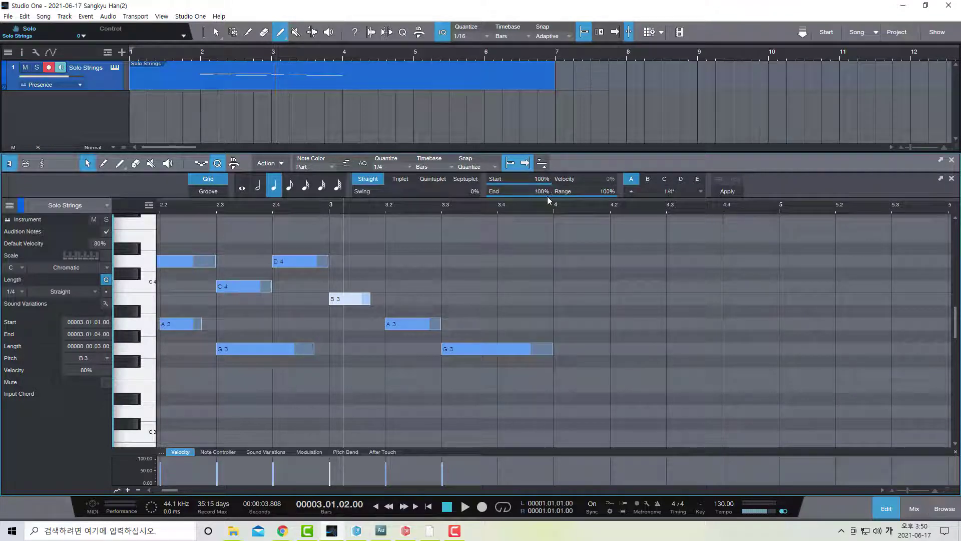
left_click(731, 192)
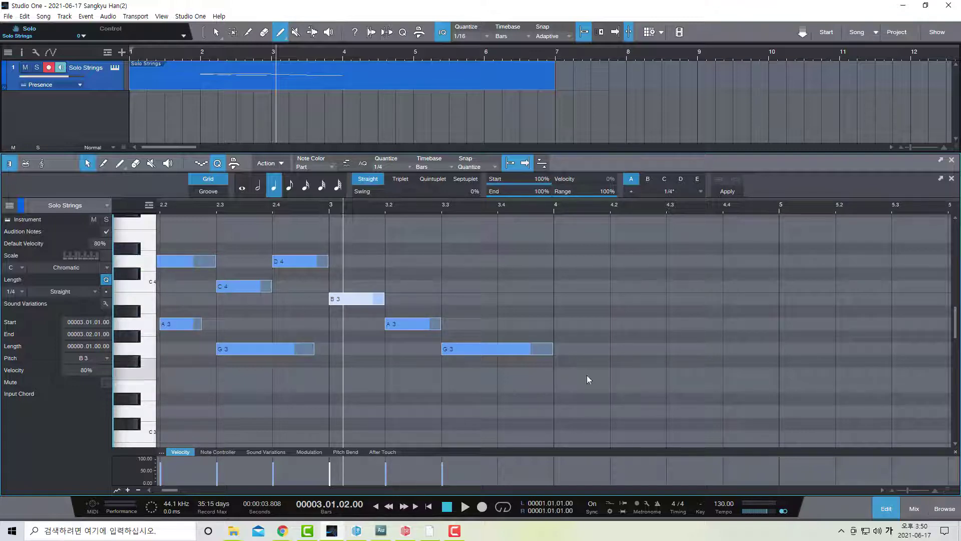
Select the notes from bar 2 beat 3 through bar 3 and trim their starts and ends off the grid by about a sixteenth.
left_click_drag(587, 392, 244, 256)
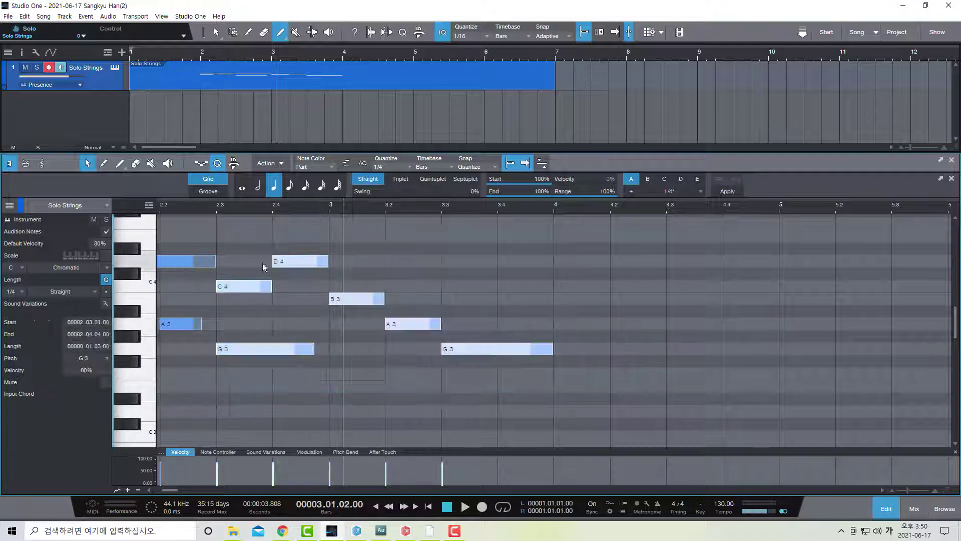
left_click_drag(551, 351, 538, 351)
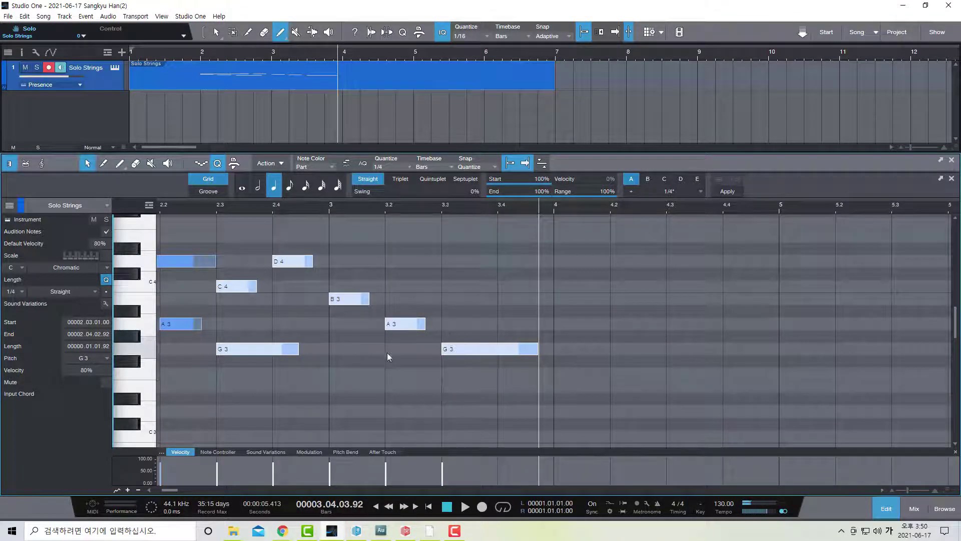
left_click(224, 351)
left_click_drag(225, 350, 240, 350)
left_click(611, 408)
left_click_drag(554, 393, 236, 229)
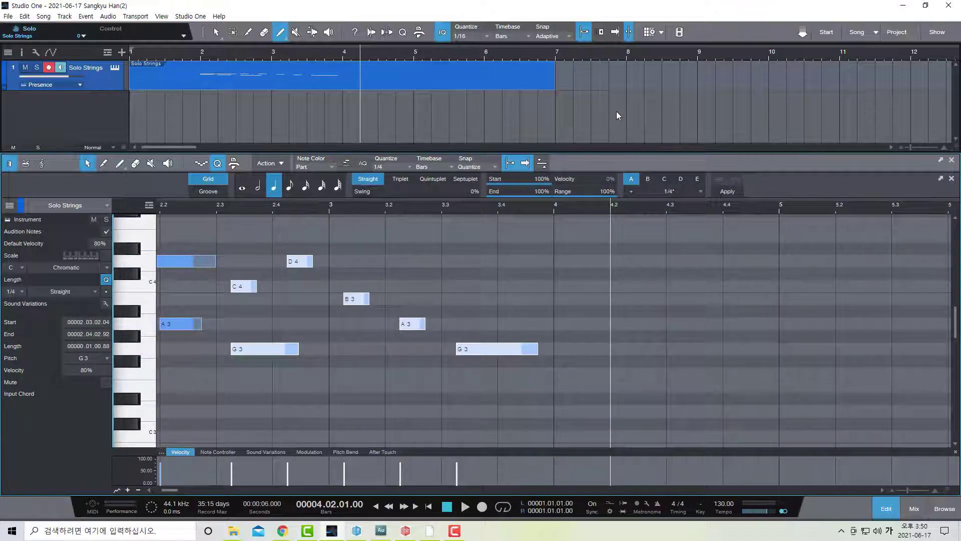
Apply the 1/4 grid quantize with Start and End at 100% to the selected notes in bars 2 and 3.
left_click(217, 163)
left_click(218, 164)
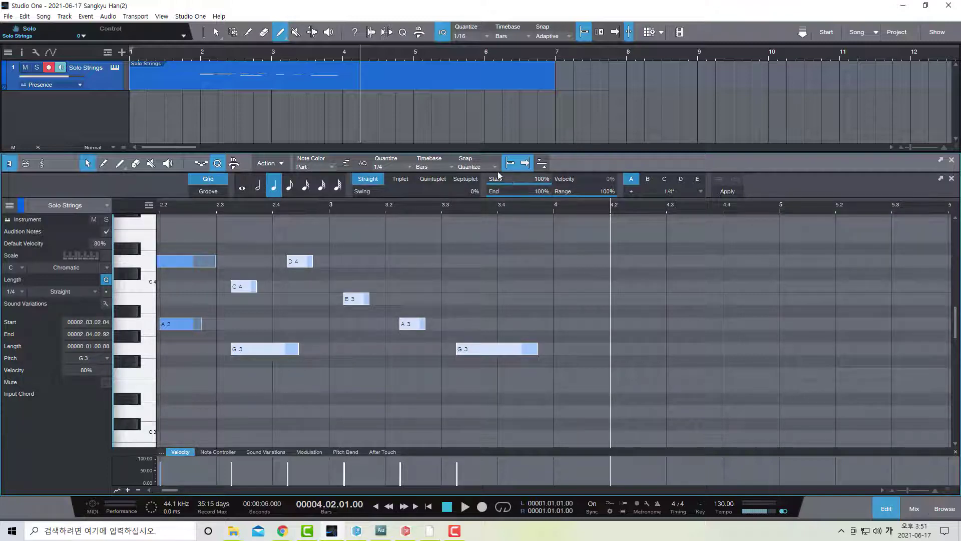
left_click(728, 192)
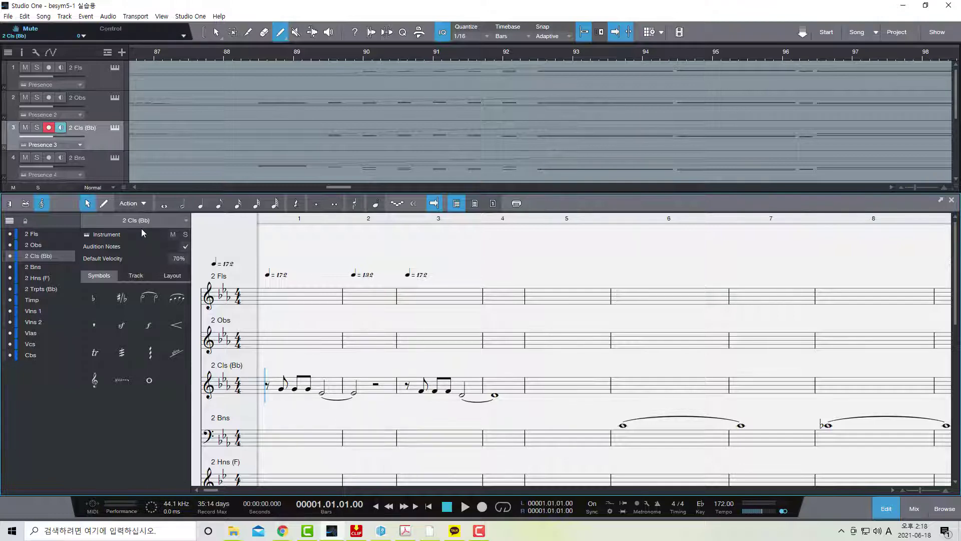
Hide the score editor's track list and show it again.
left_click(10, 223)
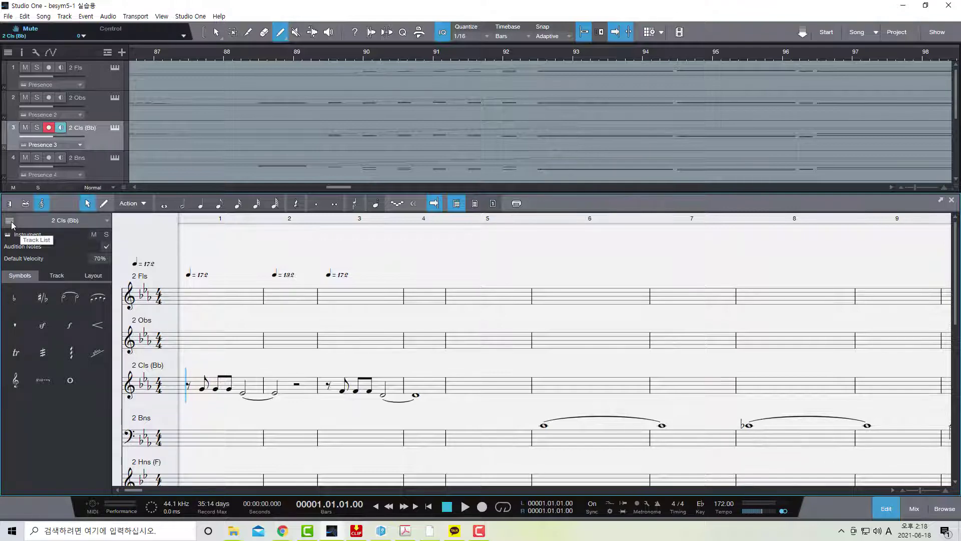
left_click(10, 222)
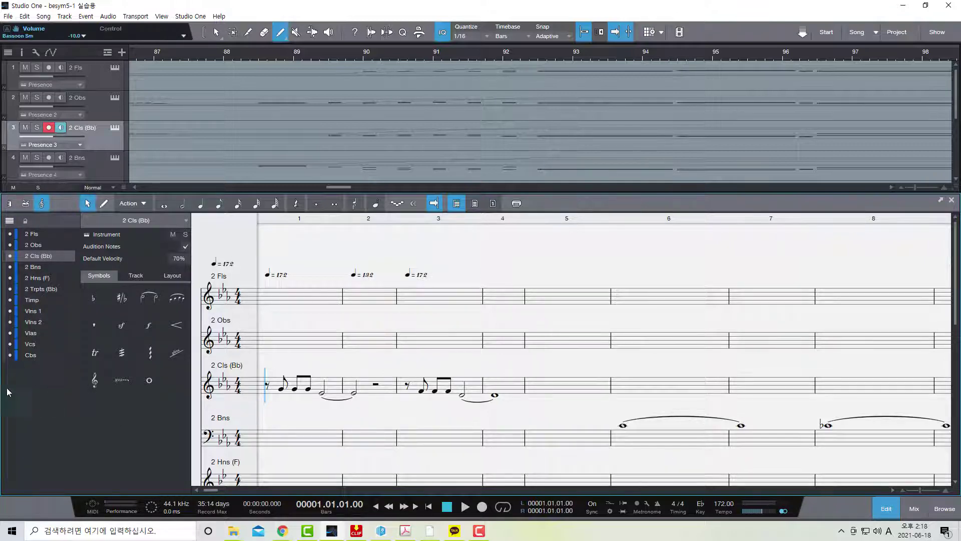
left_click(9, 224)
left_click(9, 223)
Hide every staff except Cbs in the score, and show all of them again.
left_click(10, 235)
left_click_drag(10, 245, 12, 366)
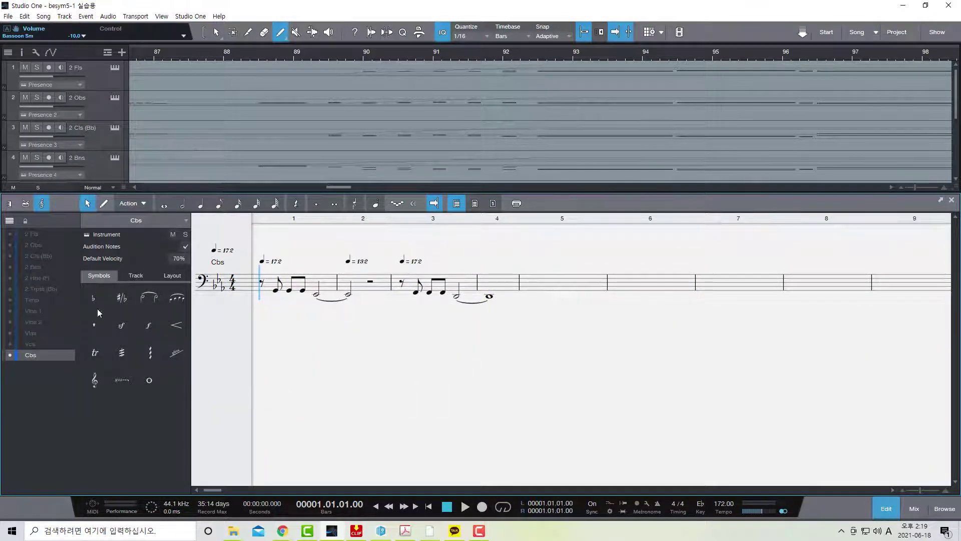
left_click_drag(10, 349, 9, 235)
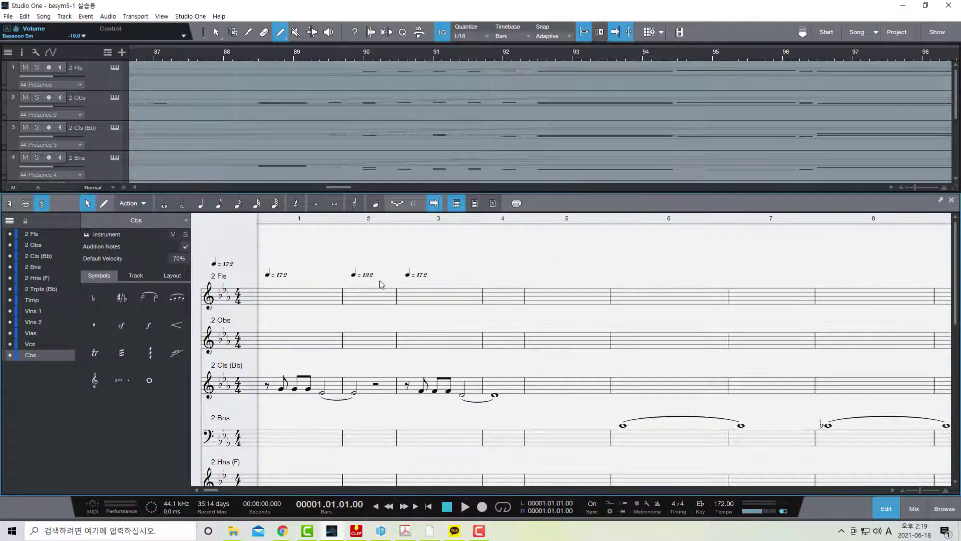
Show the arrangement's track list and select the 2 Fls track in it.
left_click(10, 56)
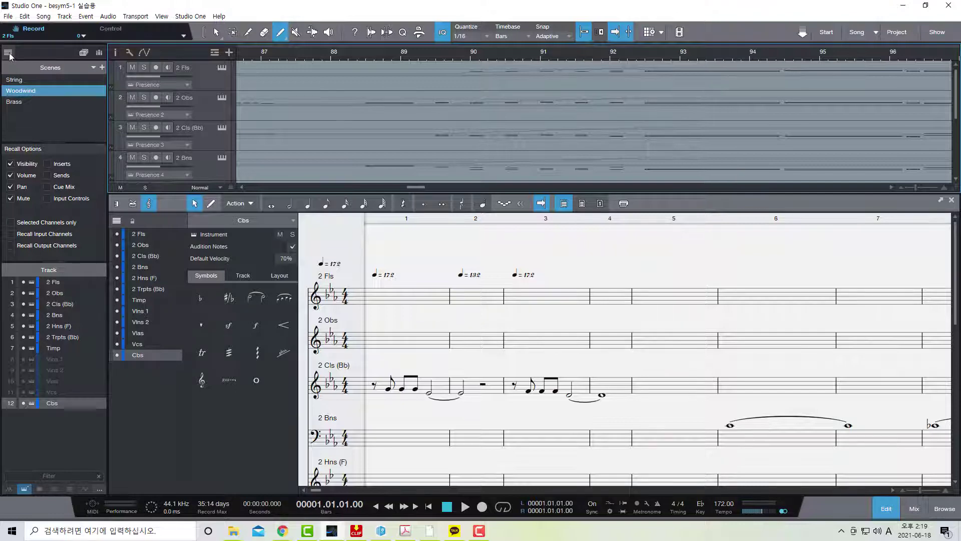
left_click(9, 54)
left_click(9, 54)
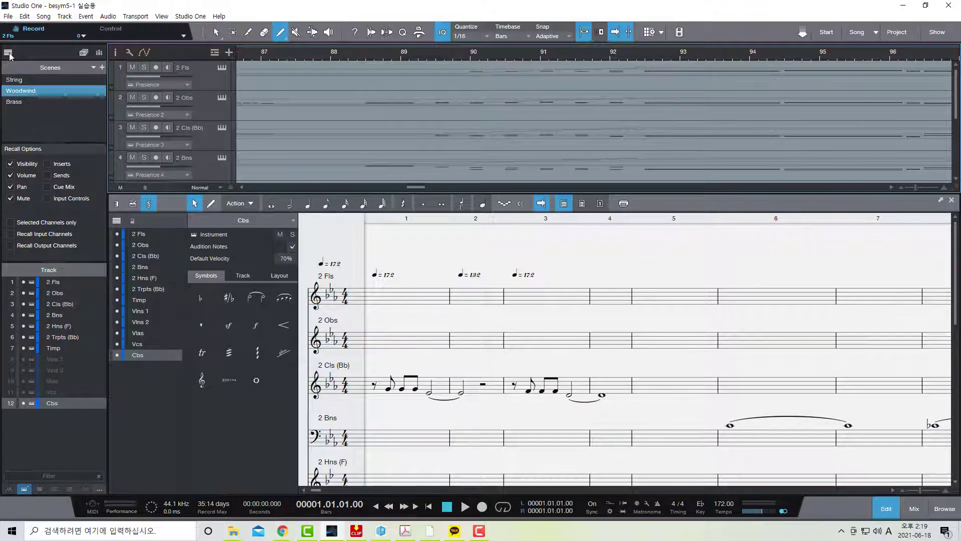
left_click(13, 284)
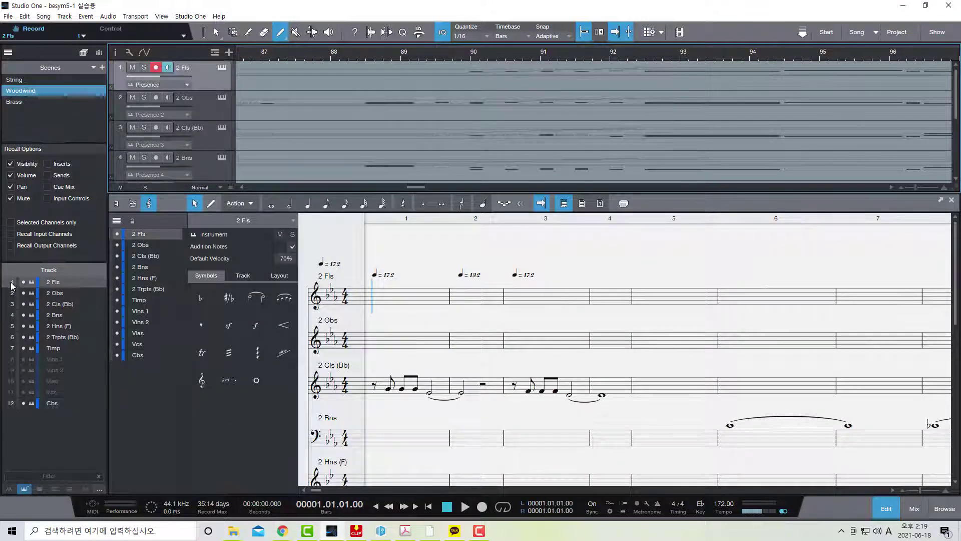
Toggle the visibility of all arrangement tracks together, ending with every track from 2 Fls to Cbs shown.
left_click(22, 281, "alt")
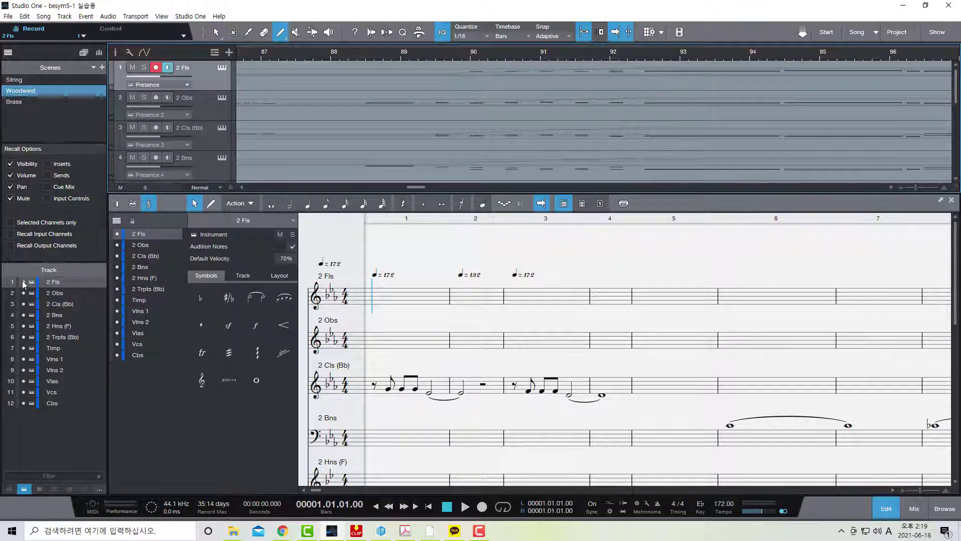
left_click(23, 282, "alt")
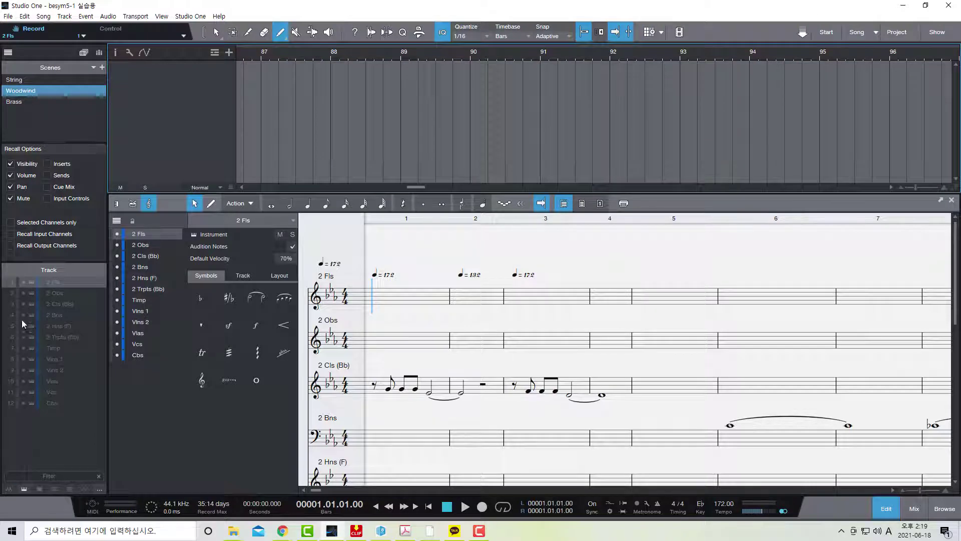
left_click_drag(25, 284, 25, 402)
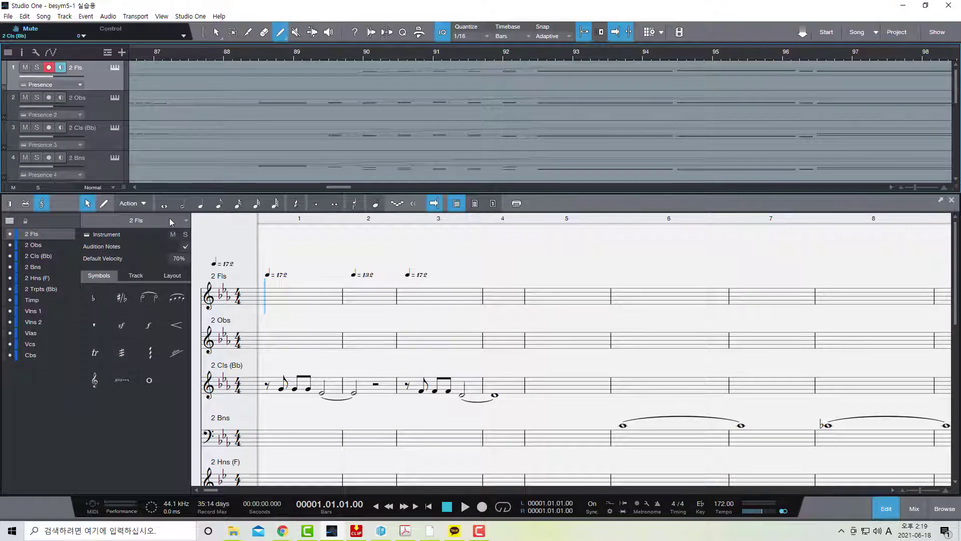
Switch the active score track between 2 Obs, 2 Cls (Bb) and 2 Fls, ending on 2 Cls (Bb).
left_click(262, 342)
left_click(263, 386)
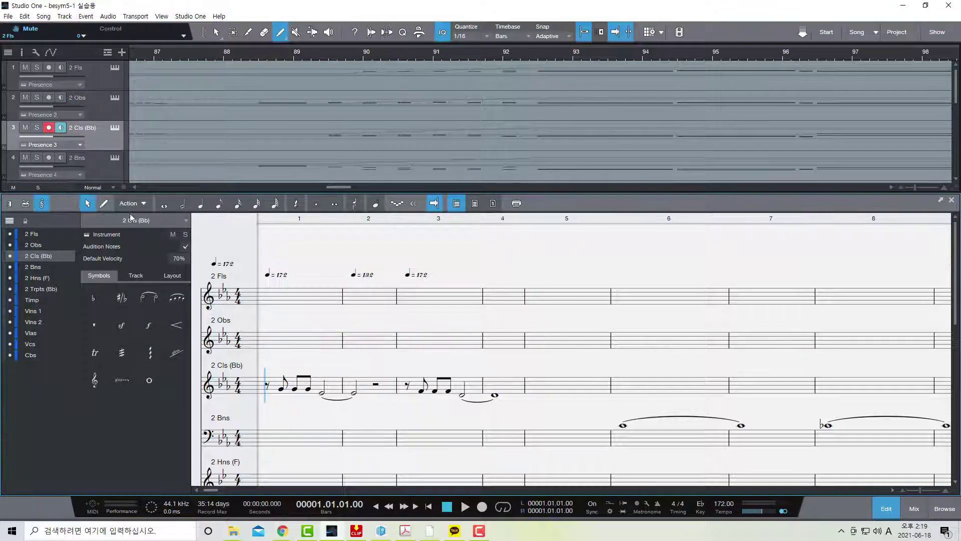
left_click(261, 297)
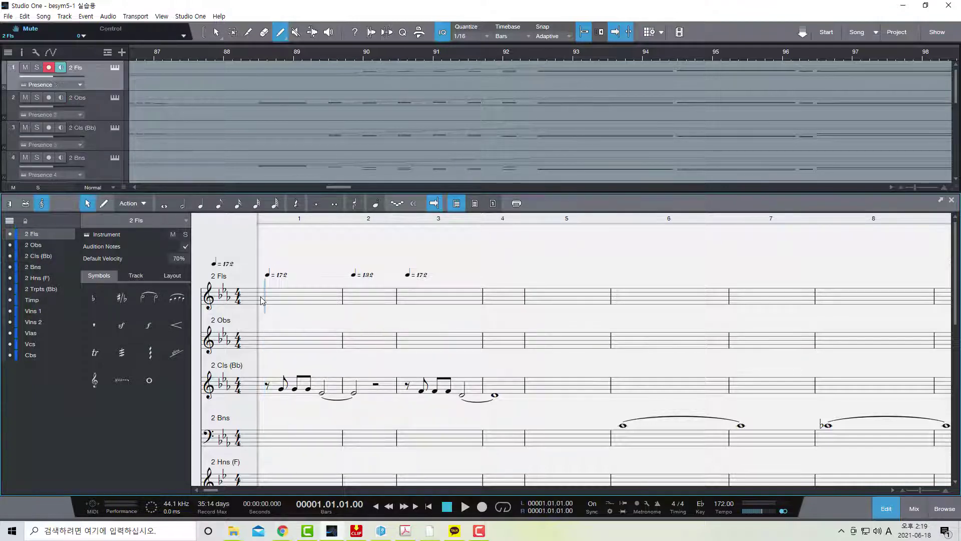
left_click(175, 222)
left_click(126, 260)
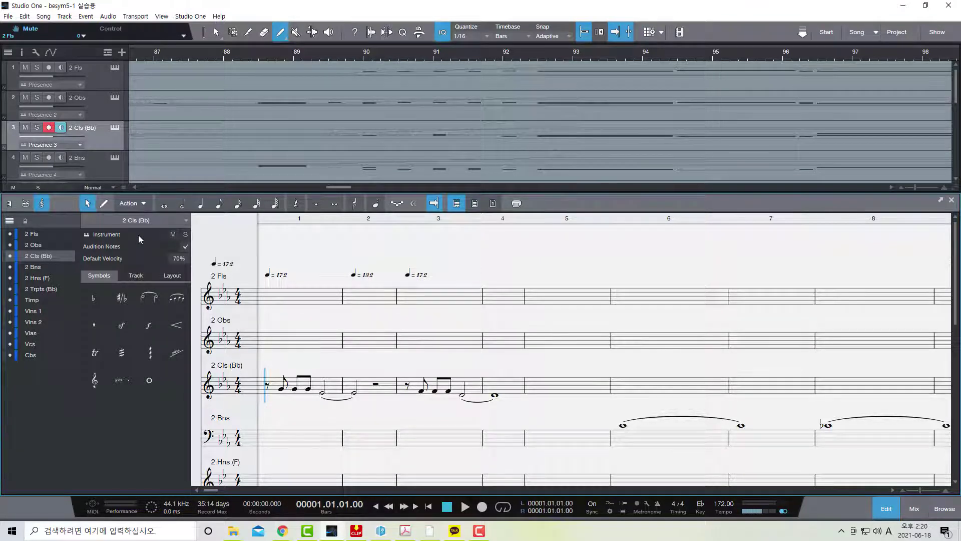
Mute and unmute the 2 Cls (Bb) track, and solo and unsolo it.
left_click(173, 235)
left_click(173, 236)
left_click(184, 236)
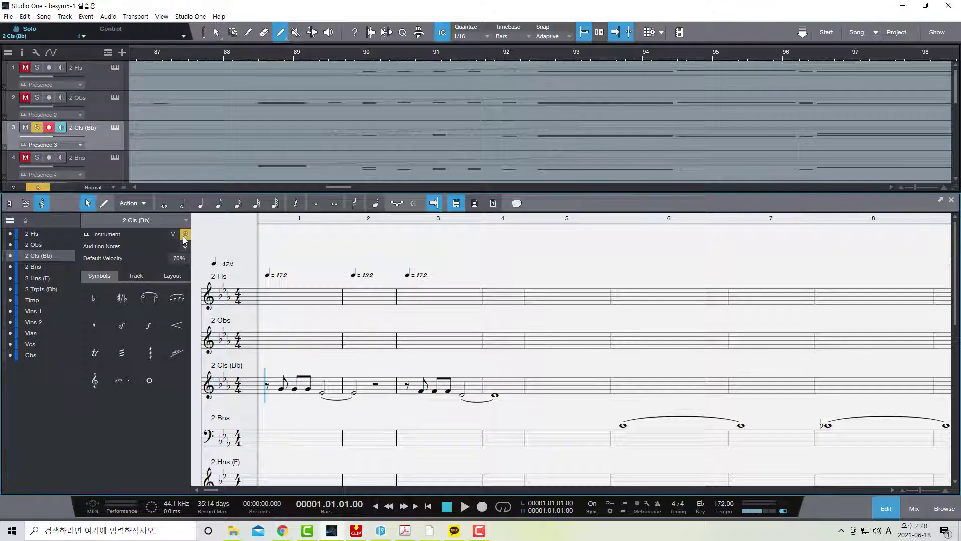
left_click(185, 235)
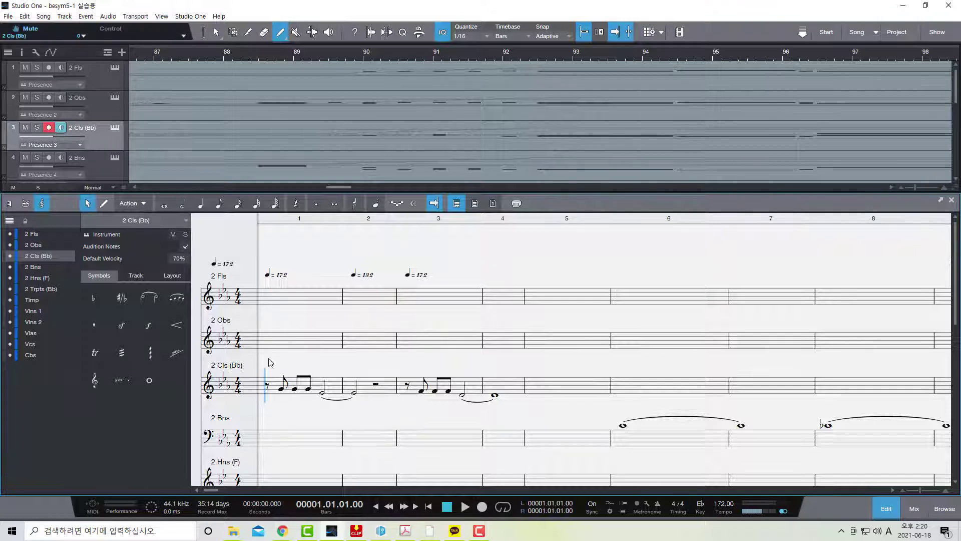
Select the first and second eighth notes in bar 1 of the 2 Cls (Bb) staff and turn off Audition Notes.
left_click(282, 392)
left_click(297, 392)
Look through the accidental choices, from Sharp to Natural, and try picking the enharmonic and articulation symbols.
left_click(106, 308)
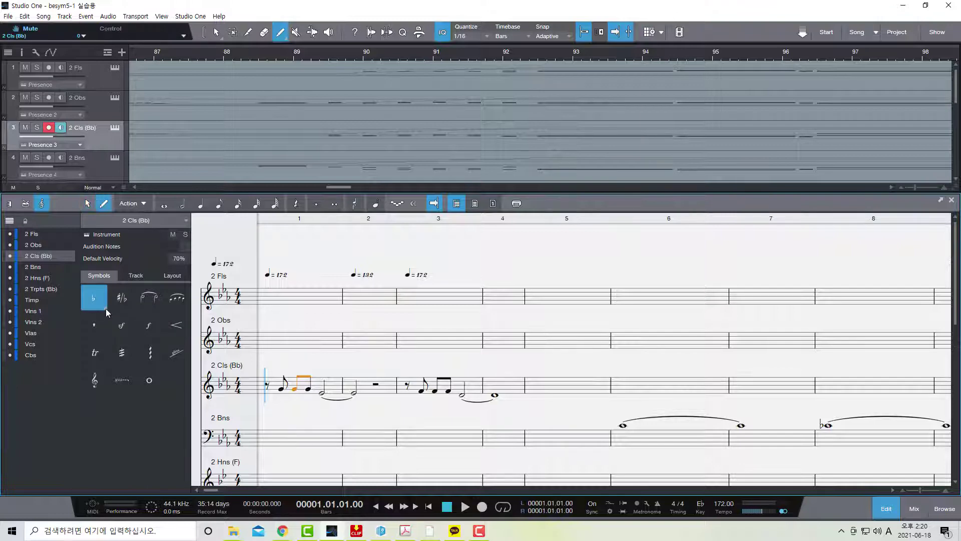
left_click(106, 308)
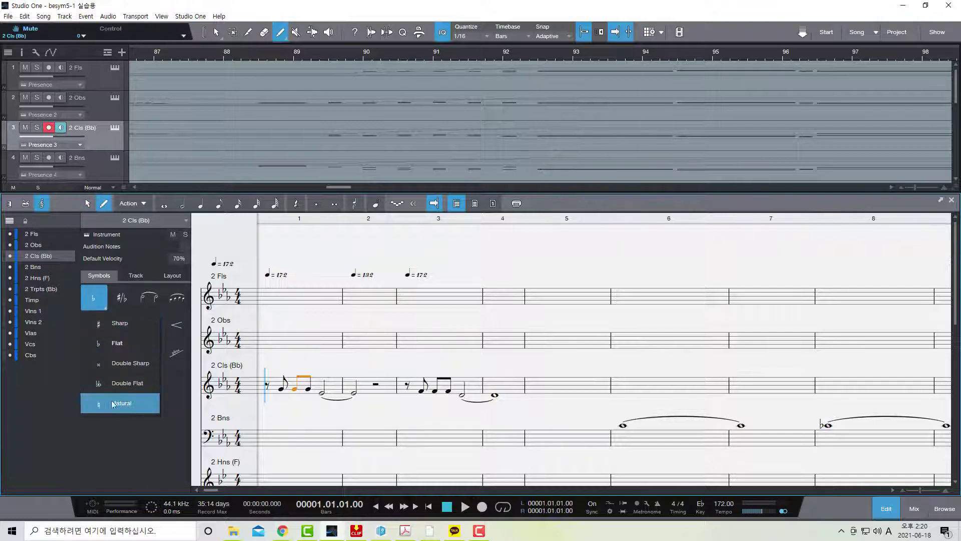
left_click(121, 299)
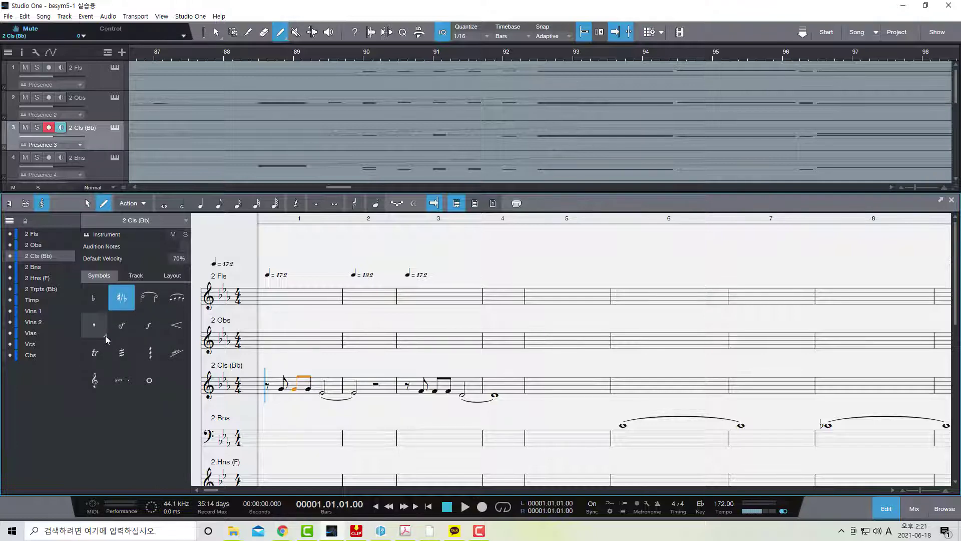
left_click_drag(105, 335, 100, 304)
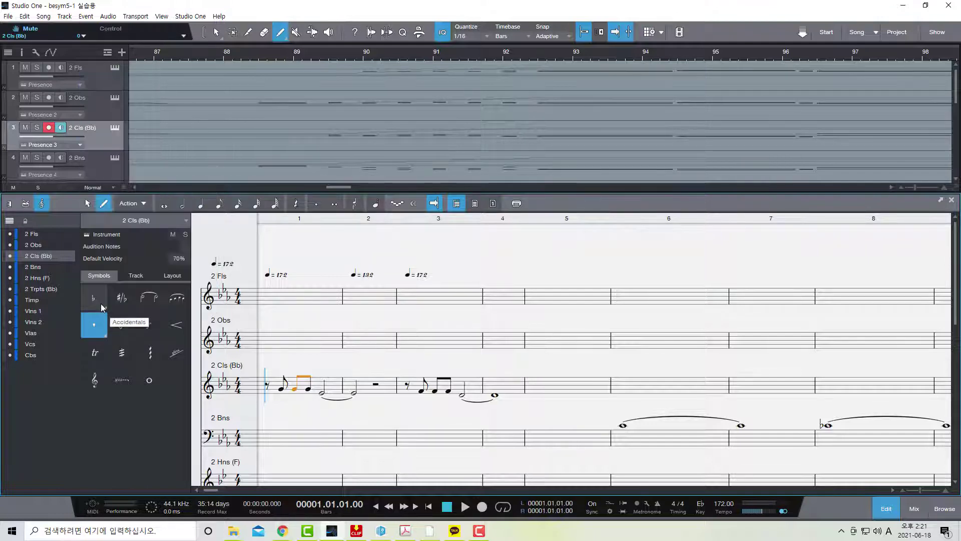
Place a double sharp on the first eighth note and a sharp on the half note in bar 1 of the 2 Cls (Bb) staff.
left_click(101, 307)
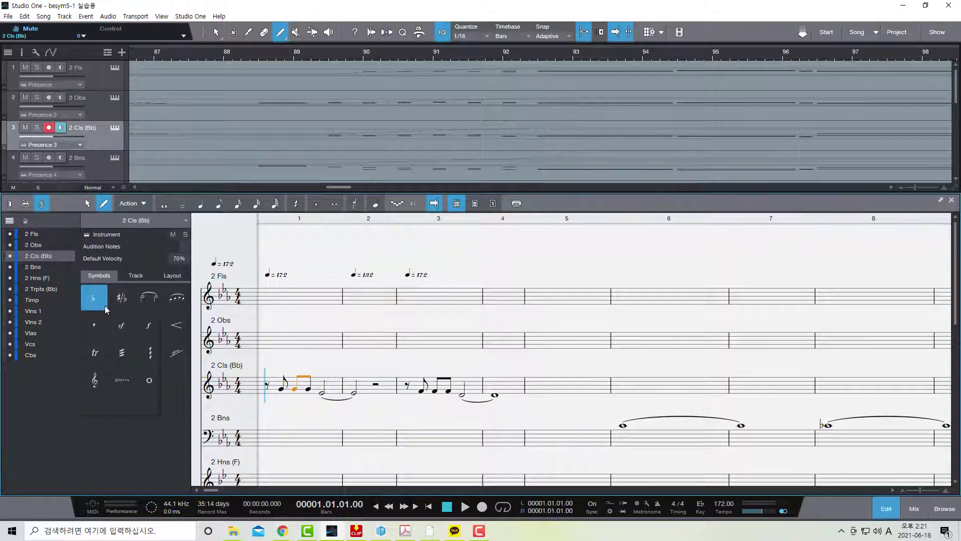
left_click(104, 305)
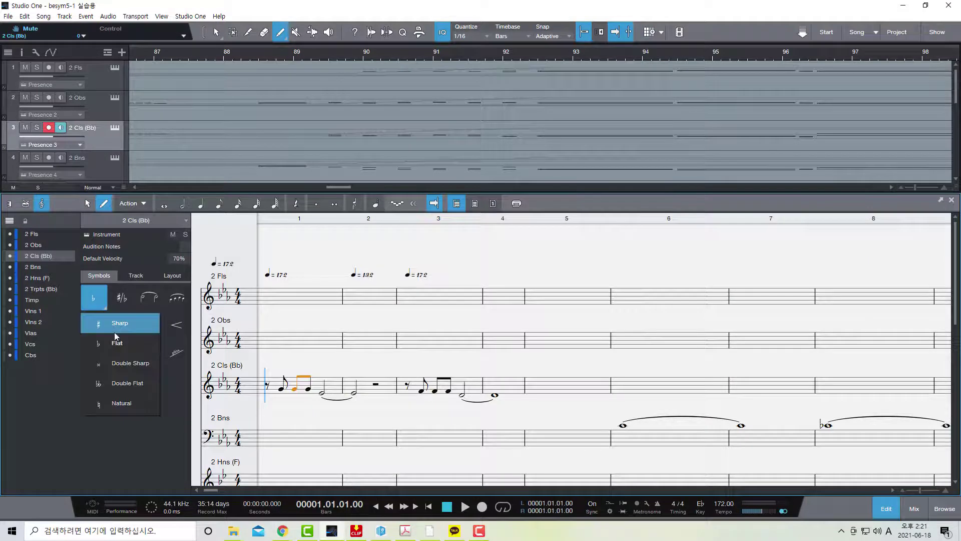
left_click(136, 370)
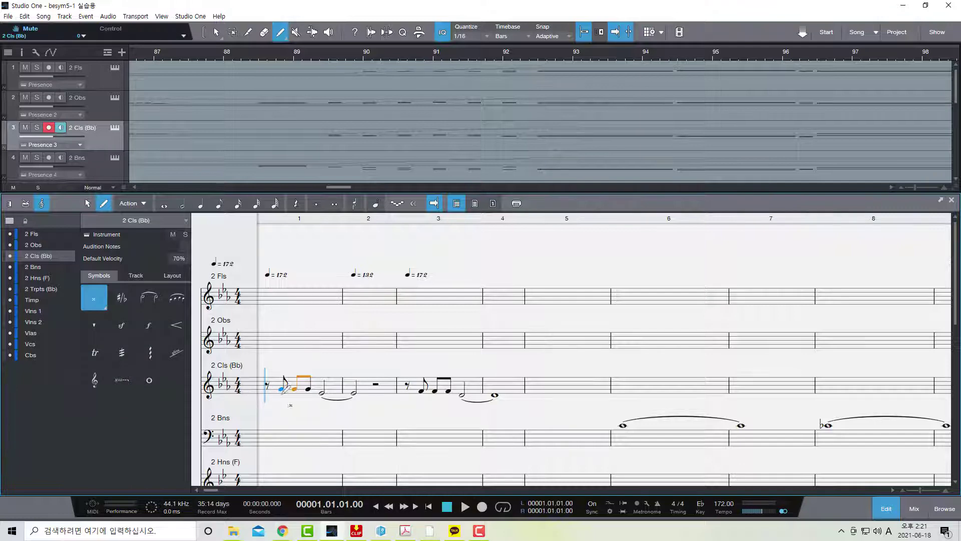
left_click(284, 387)
left_click(104, 307)
left_click(111, 325)
left_click(321, 392)
Apply an enharmonic change to the half note in bar 1, undo it, and try it on the first eighth note in bar 3.
left_click(122, 299)
left_click(321, 392)
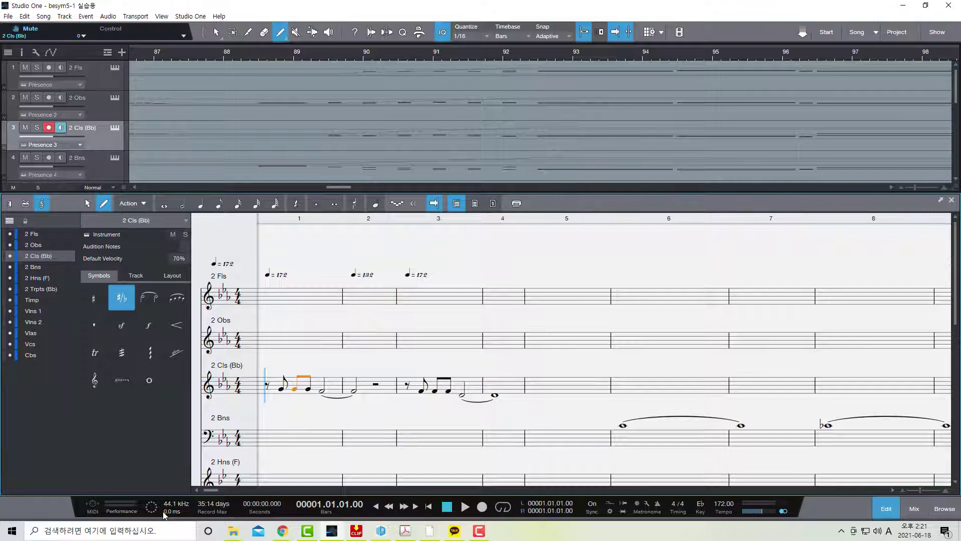
key("ctrl+z")
left_click(421, 391)
Tie the three eighth notes in bar 3 of the 2 Cls (Bb) staff together.
left_click(156, 300)
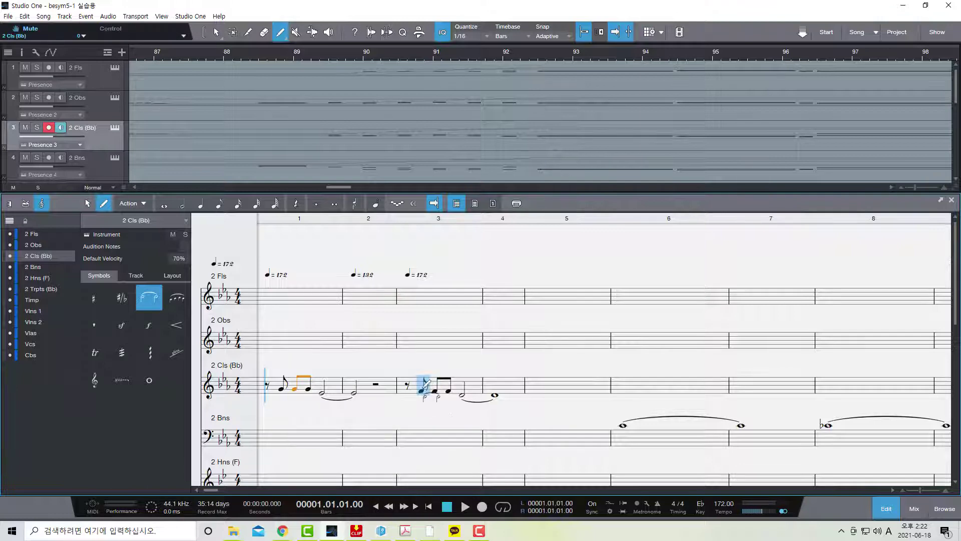
left_click(427, 384)
left_click(436, 387)
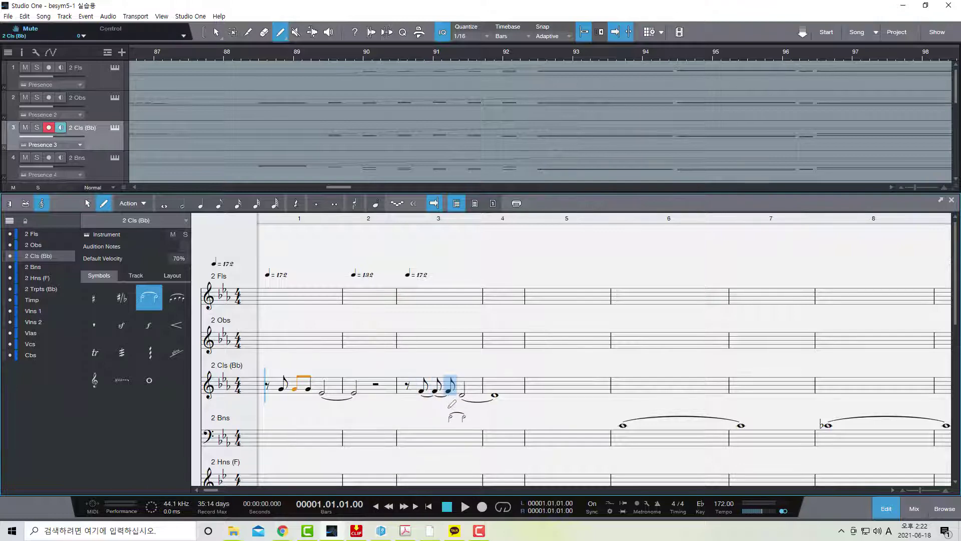
Slur from the first eighth note in bar 1 to the whole note in bar 4, add a staccato to that eighth note, and undo both.
left_click(177, 298)
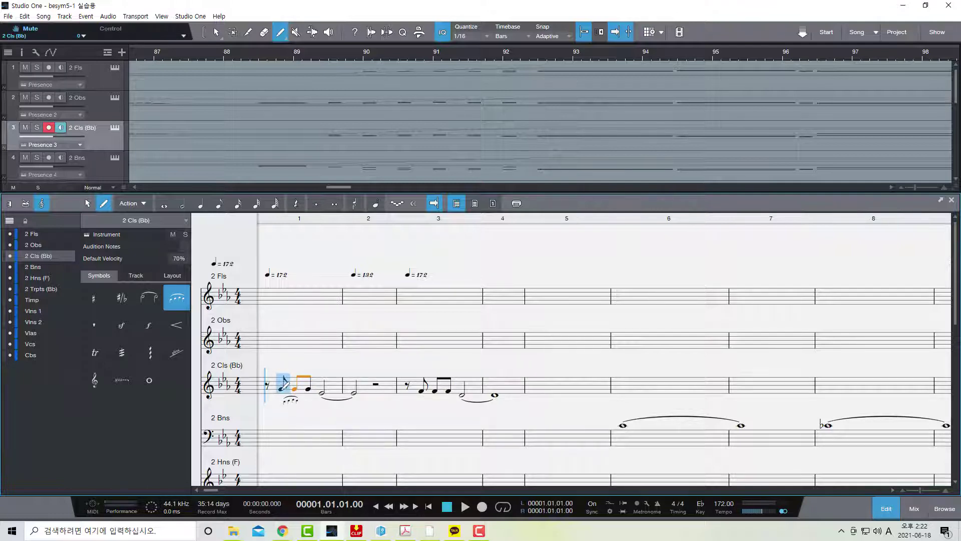
left_click_drag(280, 388, 502, 403)
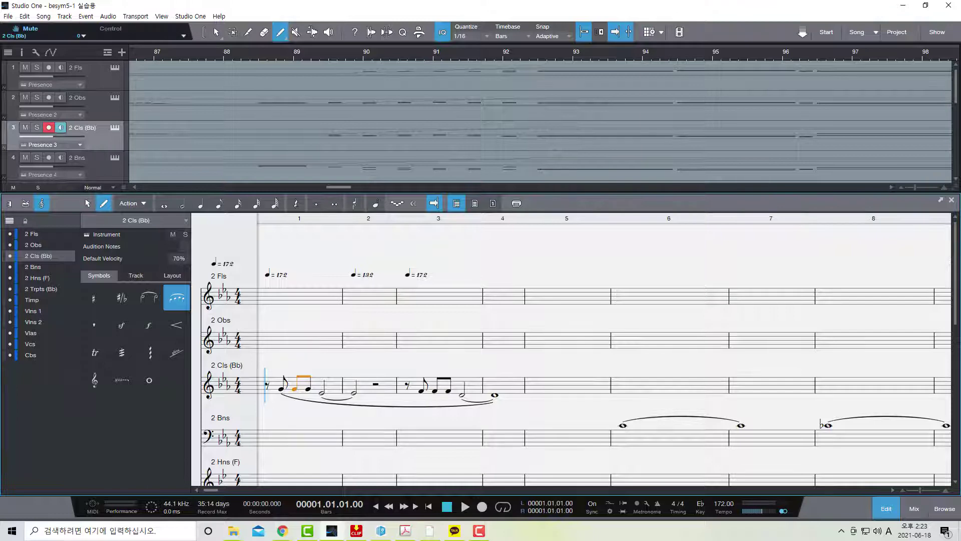
left_click(94, 325)
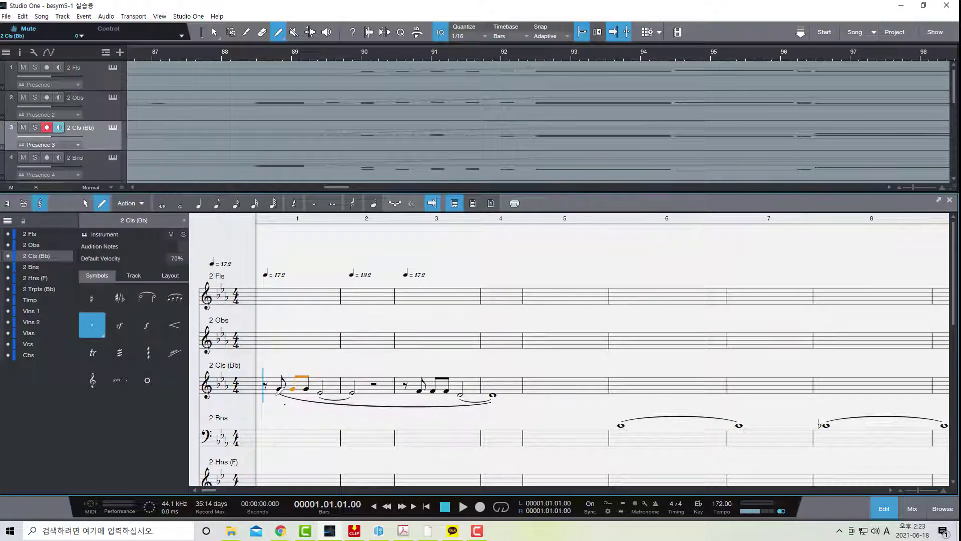
left_click(283, 384)
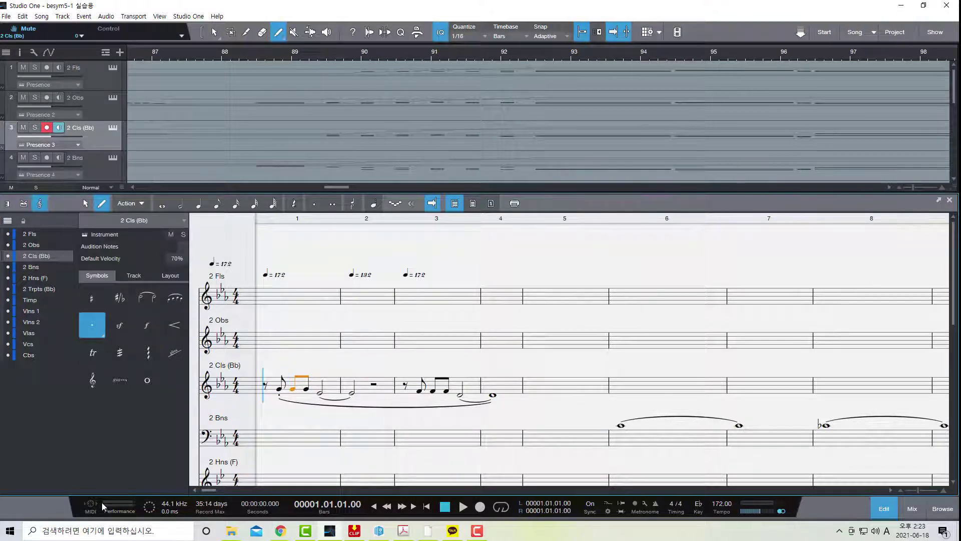
key("ctrl+z")
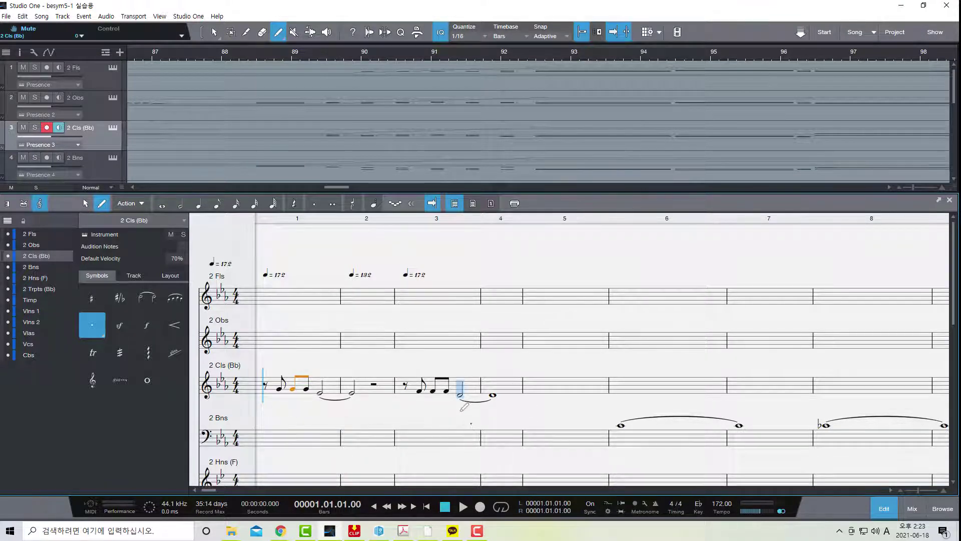
Apply staccato to all the 2 Cls (Bb) notes in bars 1 to 4 at once and change the articulation symbol to Staccatissimo.
left_click(84, 204)
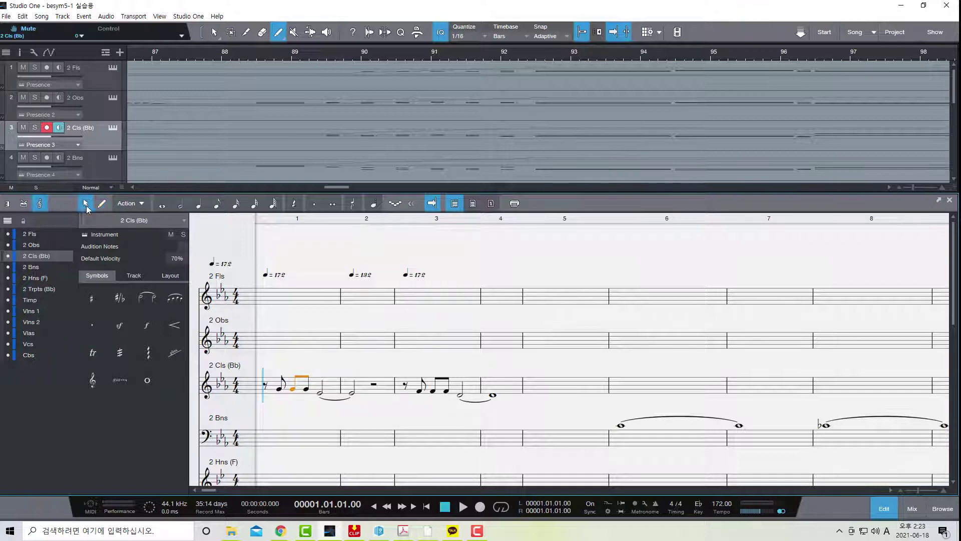
left_click_drag(268, 369, 527, 420)
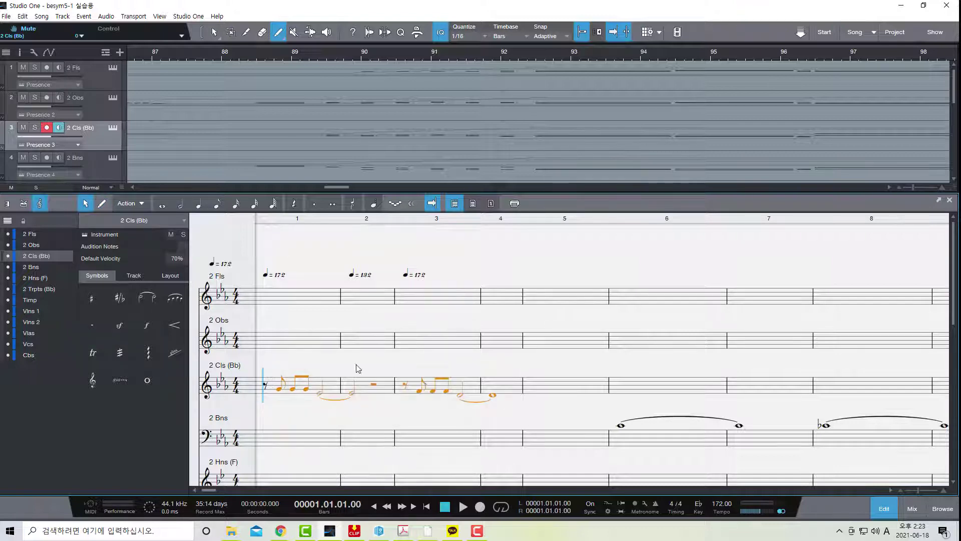
left_click(94, 327)
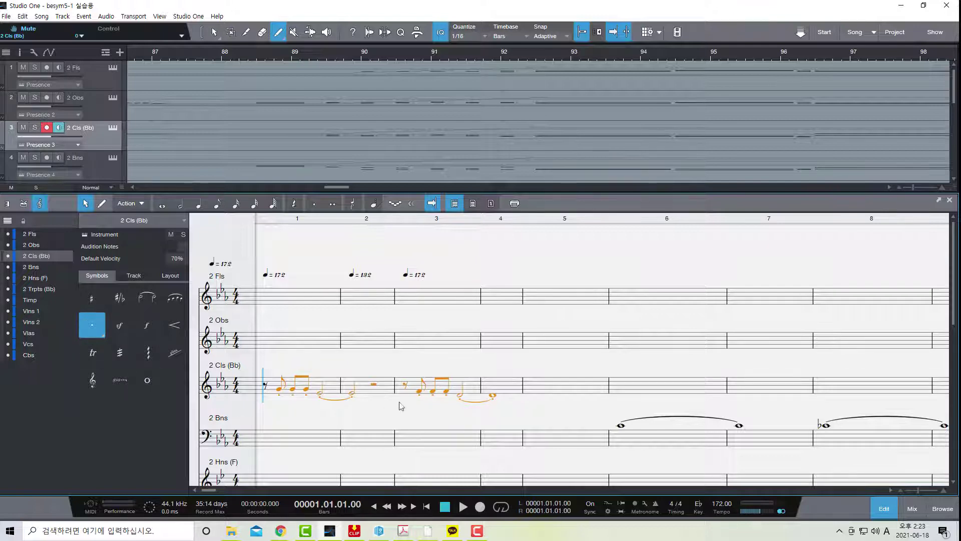
left_click(103, 335)
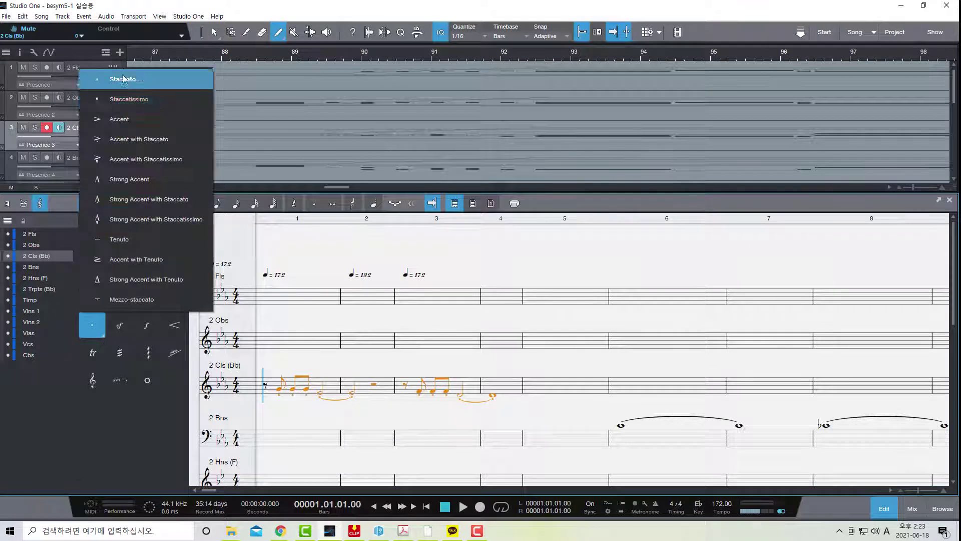
left_click(142, 103)
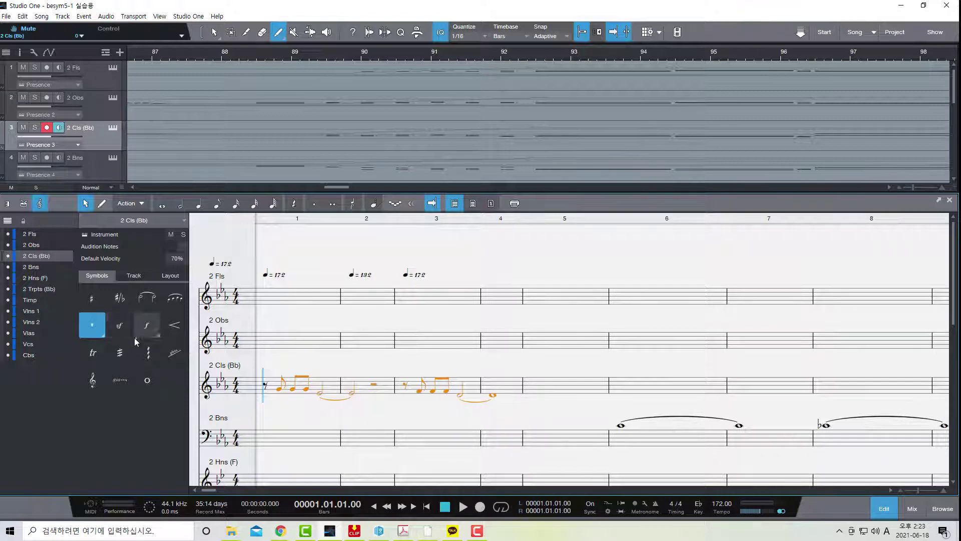
Place a Sforzando mark on the first eighth note of bar 3 and of bar 1 in the 2 Cls (Bb) staff.
left_click(127, 329)
left_click(131, 332)
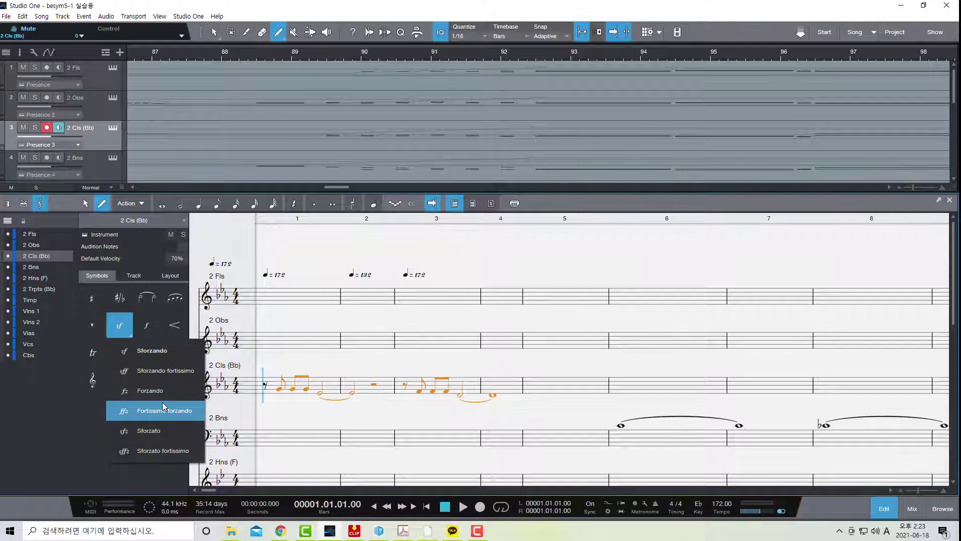
left_click(164, 352)
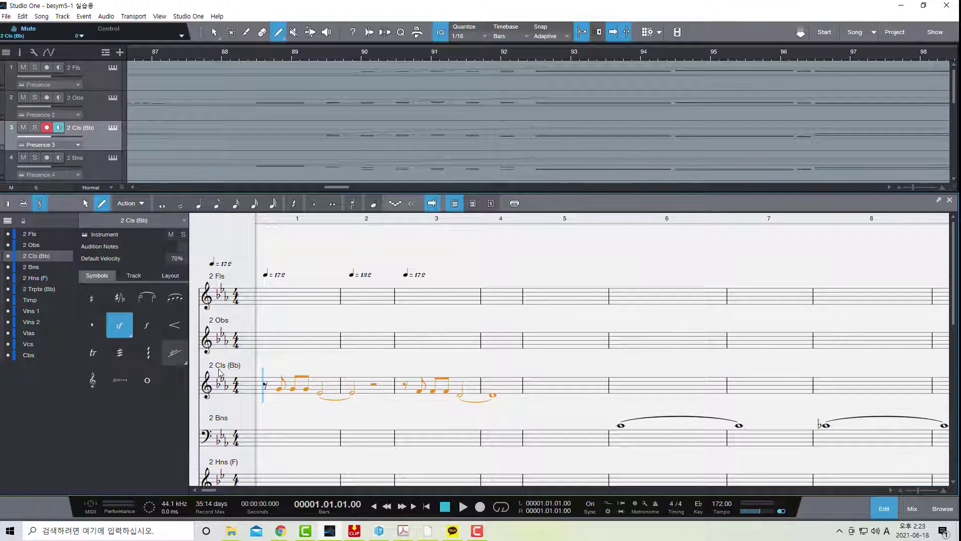
left_click(420, 396)
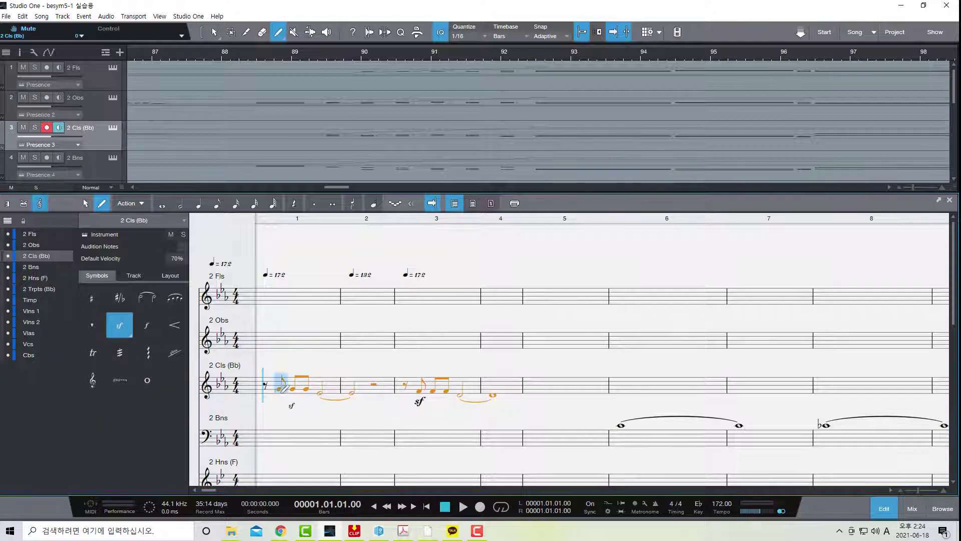
left_click(279, 390)
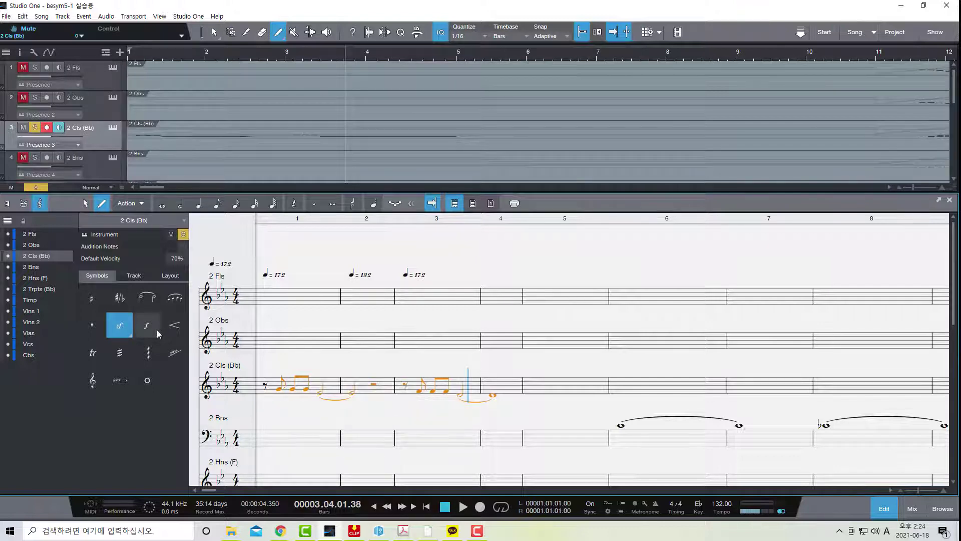
Place a Forte marking at the start of bar 1 and a Piano pianissimo (ppp) marking in bar 3 of the 2 Cls (Bb) staff.
left_click(157, 329)
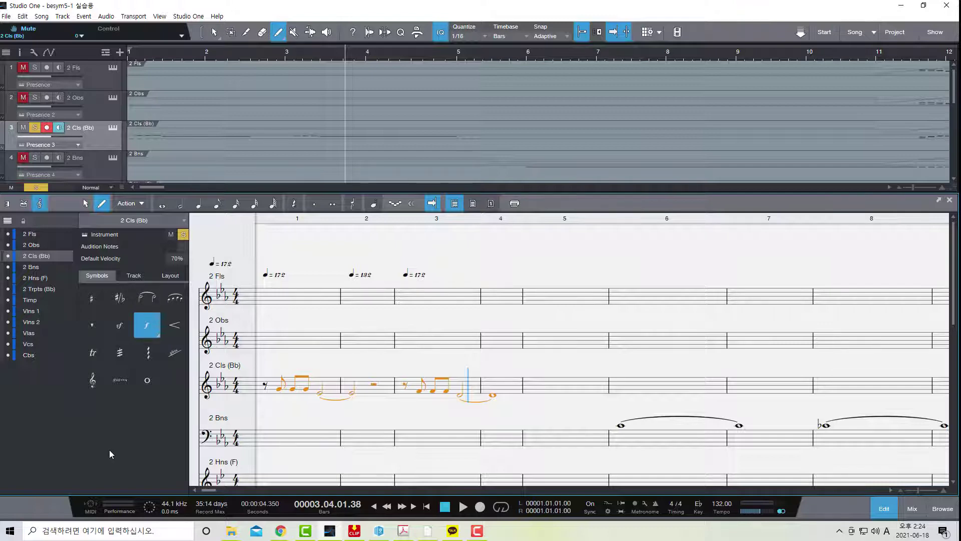
left_click(271, 400)
left_click(398, 387)
left_click(157, 333)
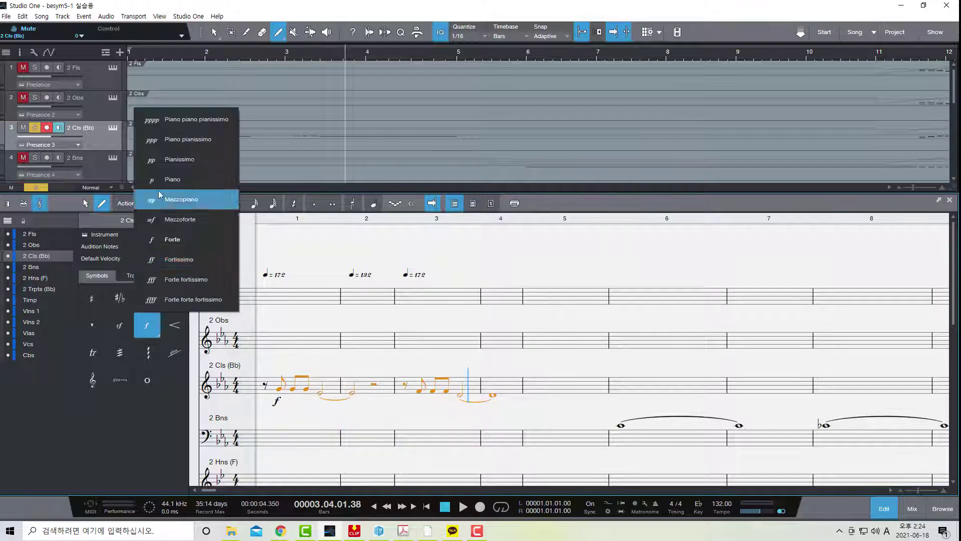
left_click(178, 146)
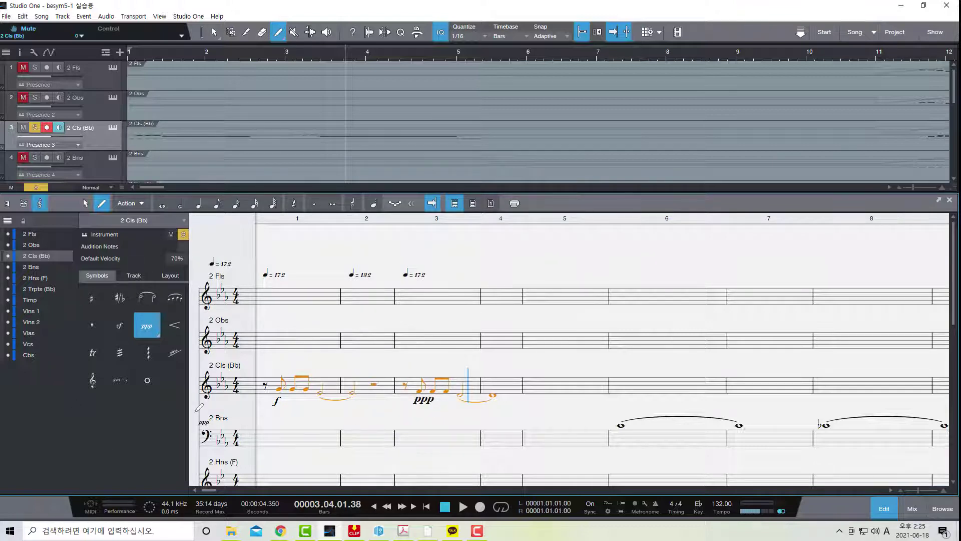
Play the score back from the beginning to hear the dynamics, and stop at bar 5.
key("Escape")
key("Home")
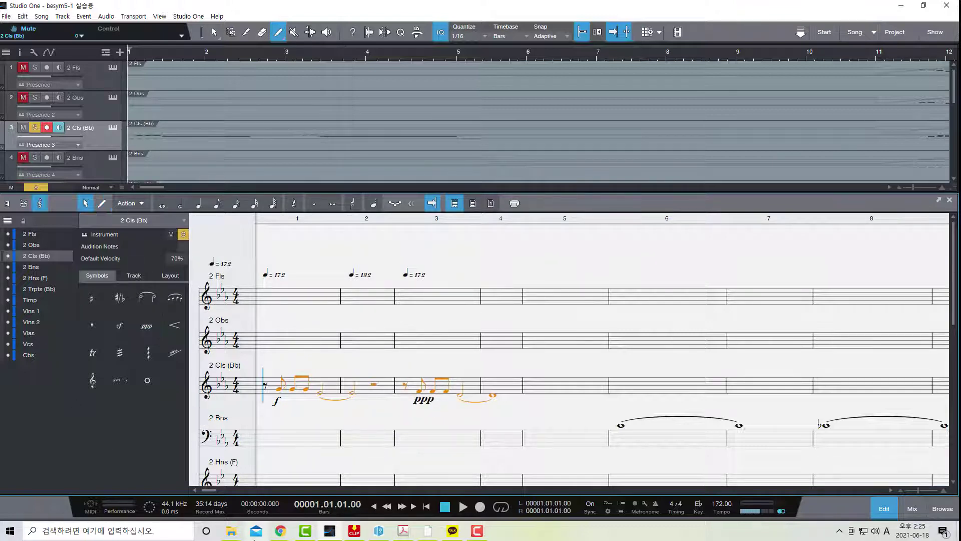
key("space")
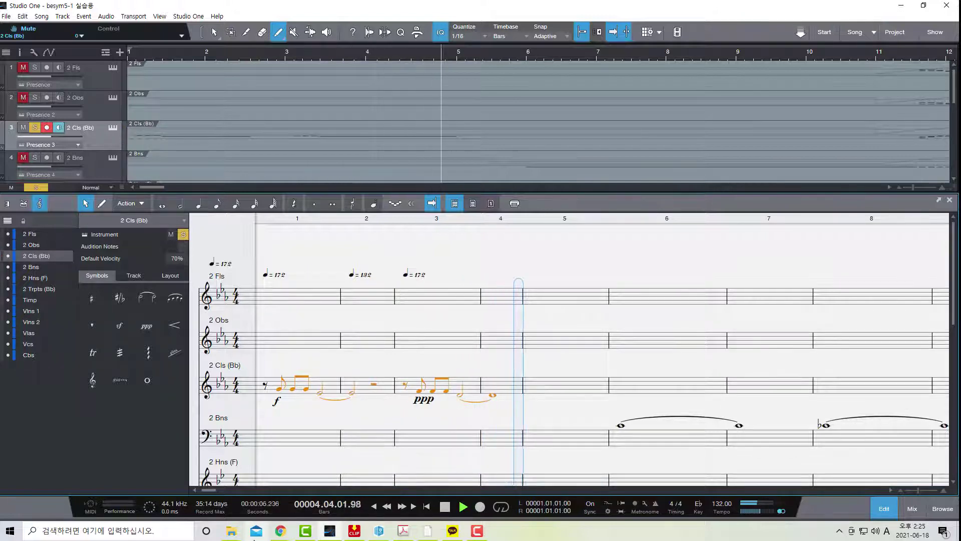
key("space")
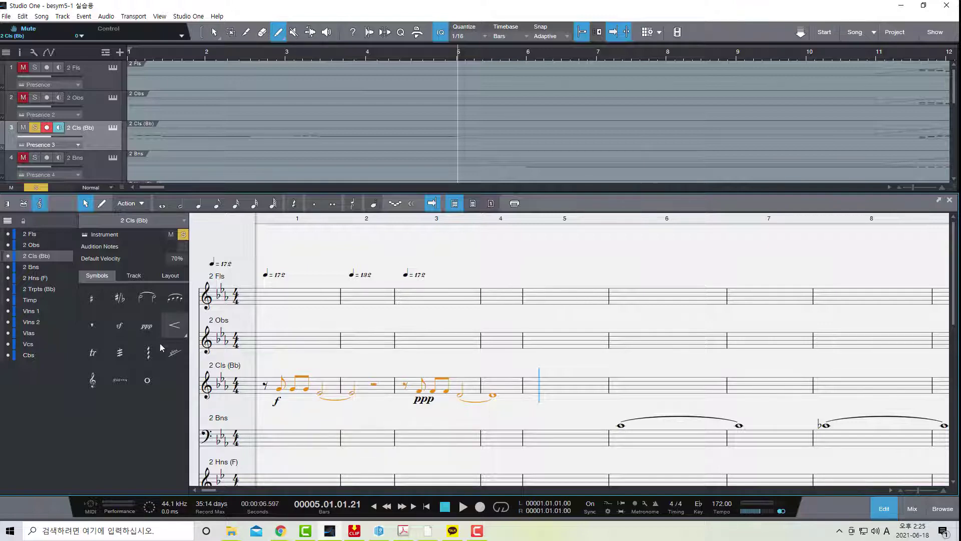
Draw a Crescendo Hairpin under the 2 Cls (Bb) staff from bar 1's first eighth note to the end of bar 4 and play it from the start.
left_click(183, 335)
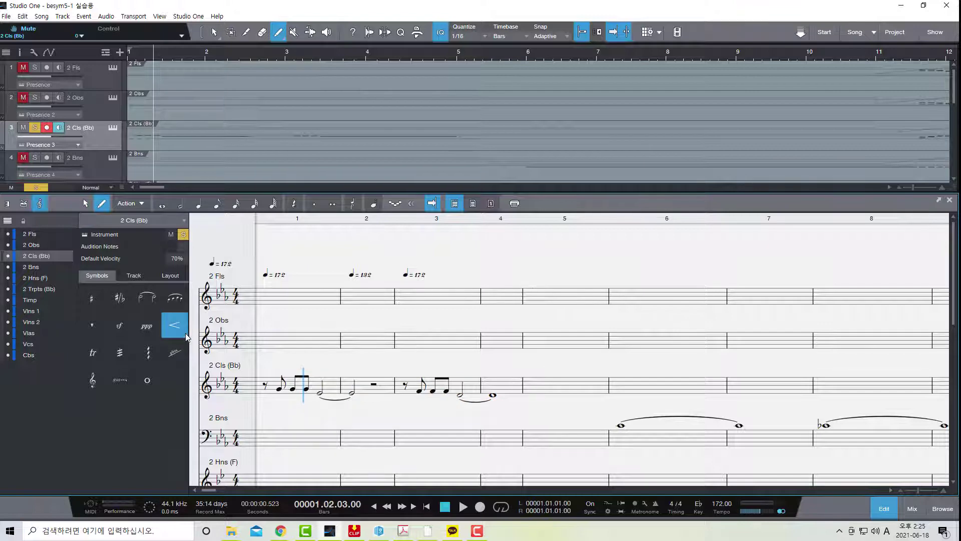
left_click(186, 336)
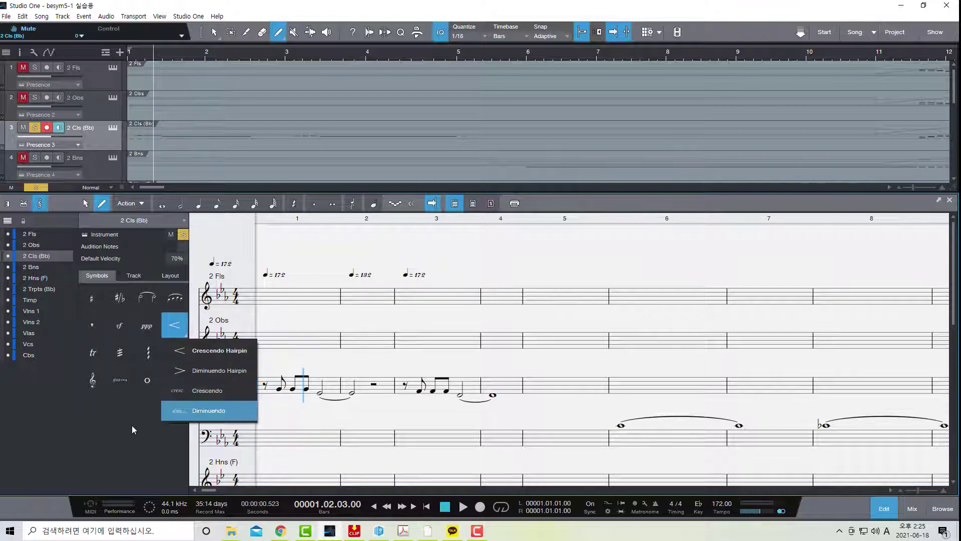
left_click(277, 402)
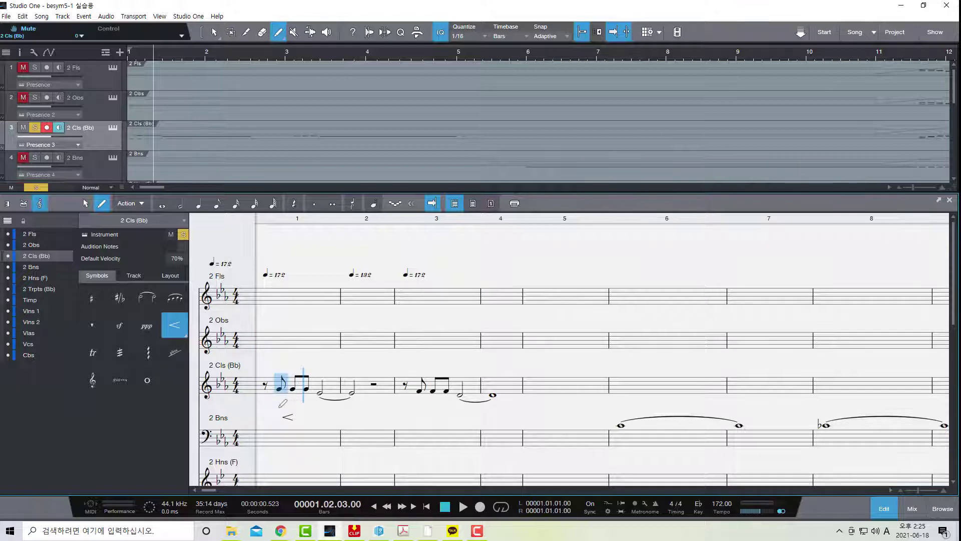
left_click_drag(280, 405, 510, 405)
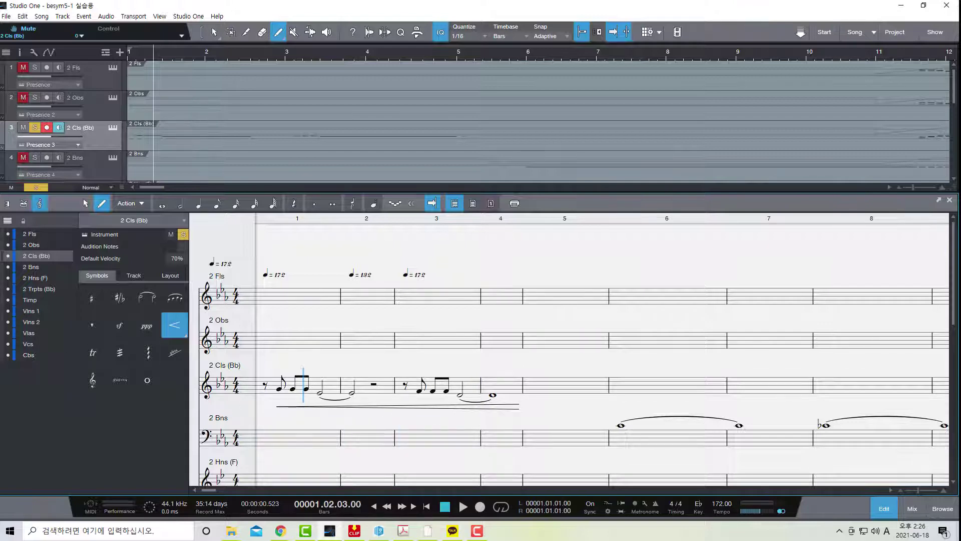
key("space")
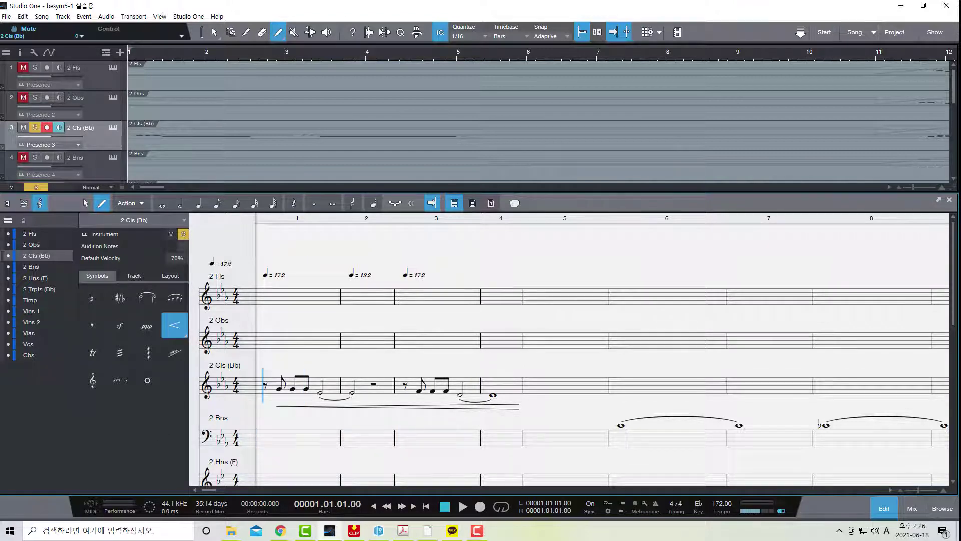
Play the score from the beginning to hear the crescendo hairpin, and stop in bar 4.
key("space")
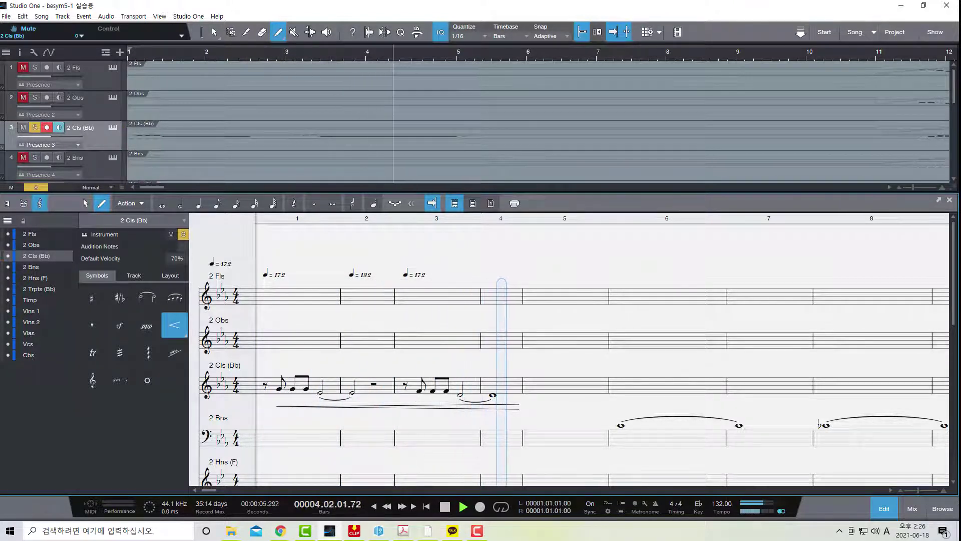
key("space")
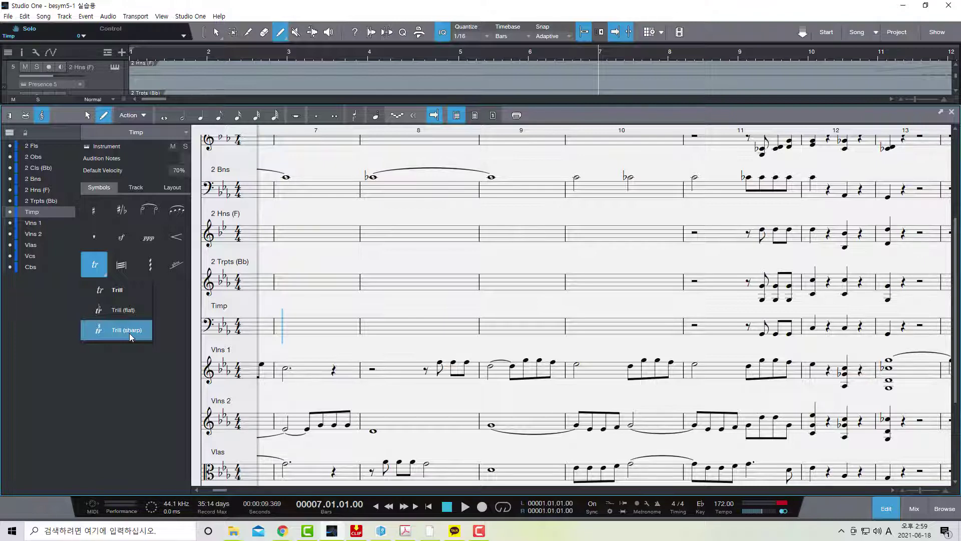
left_click(121, 264)
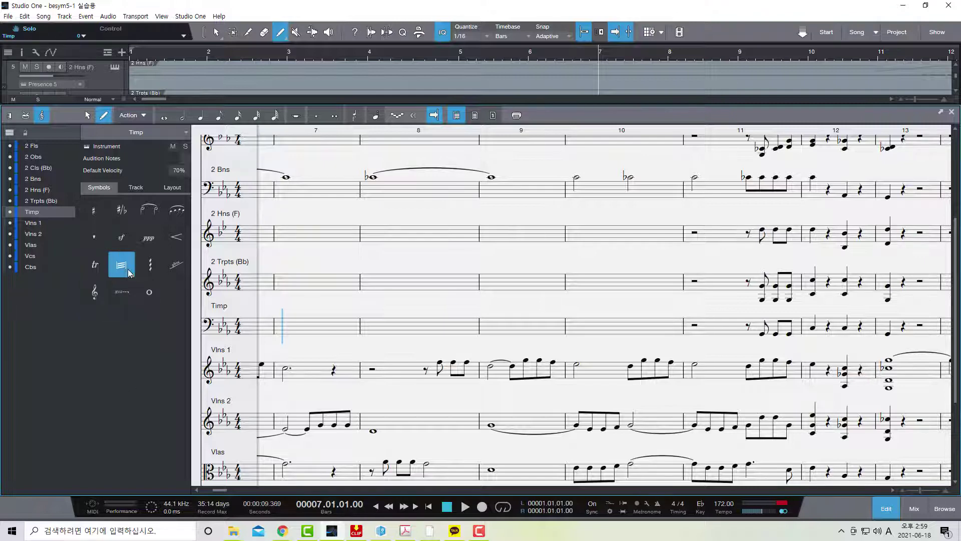
left_click(132, 275)
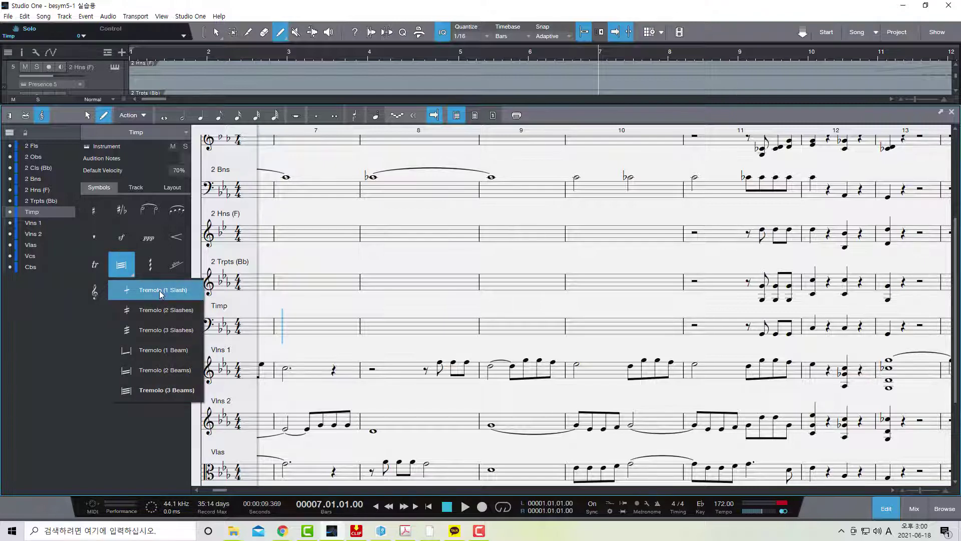
left_click(150, 350)
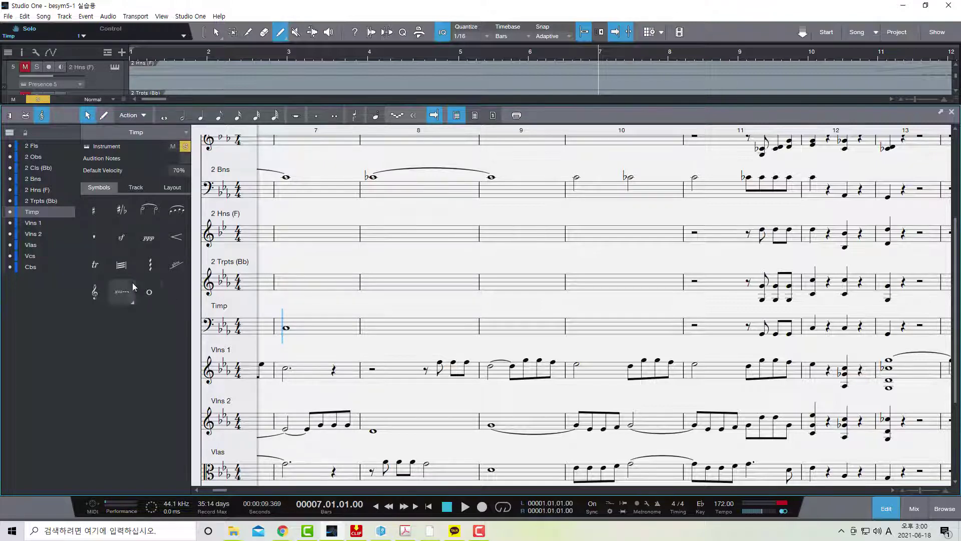
Add a Tremolo (3 Slashes) to the whole note in bar 7 of the Timp staff and play it back.
left_click(128, 271)
left_click(150, 329)
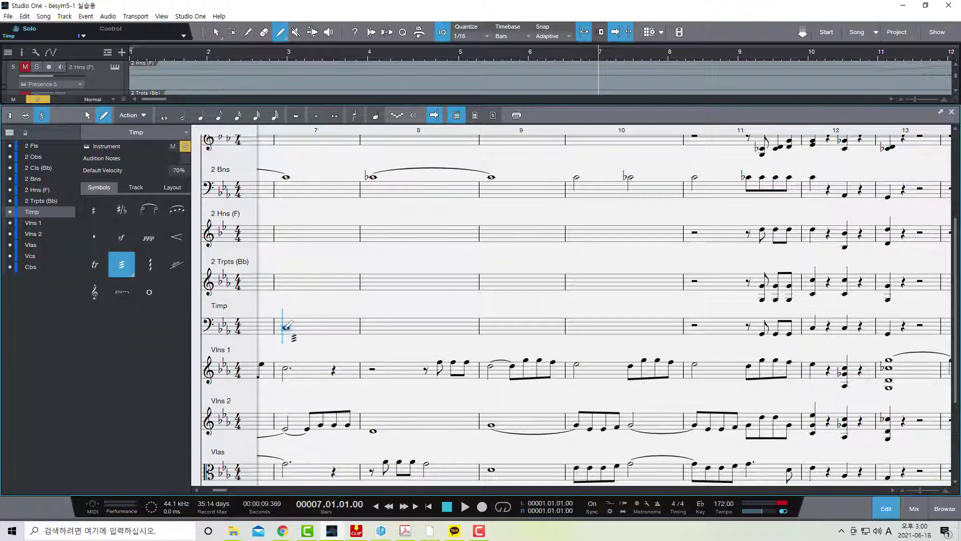
key("space")
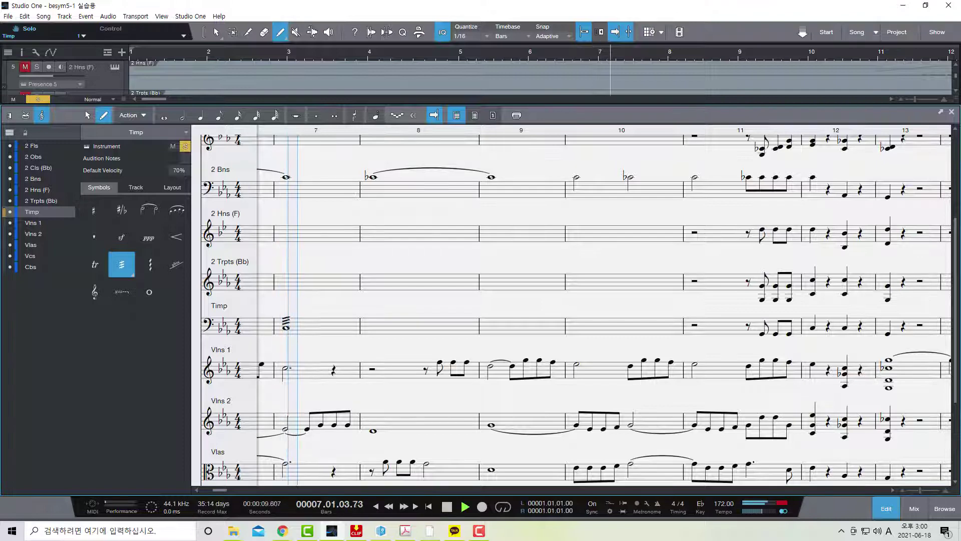
key("space")
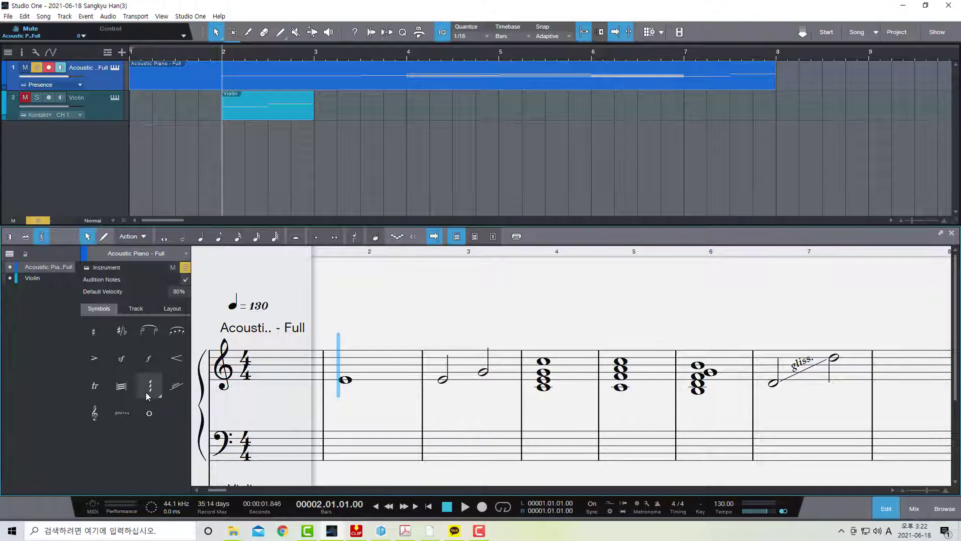
Apply a Tremolo (3 Beams) between the two half notes in bar 3 of the Acoustic Piano staff and play that bar.
left_click(130, 394)
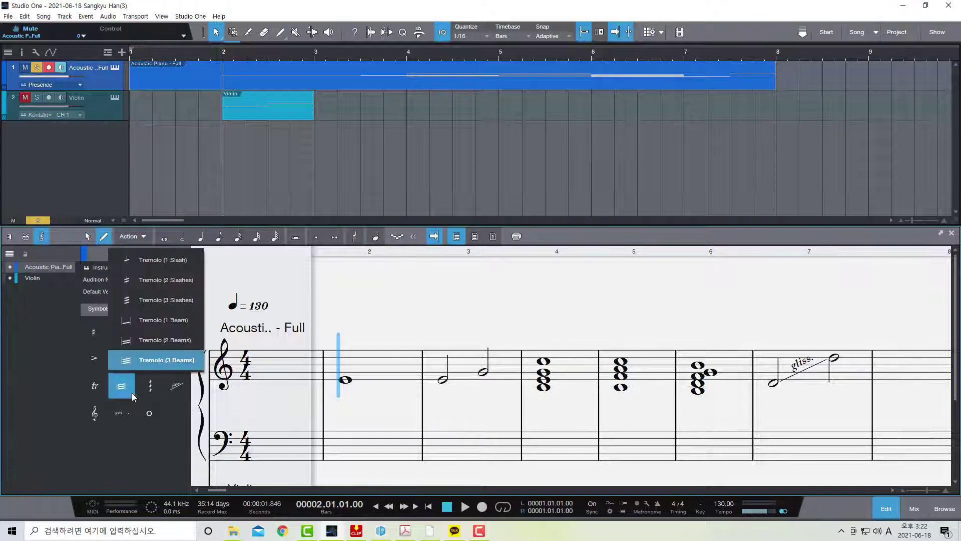
left_click(155, 361)
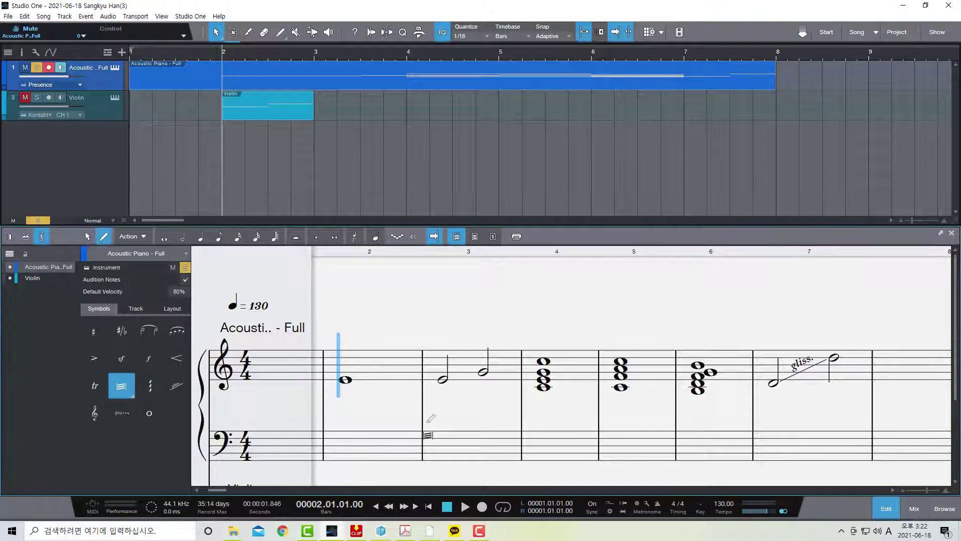
left_click(452, 381)
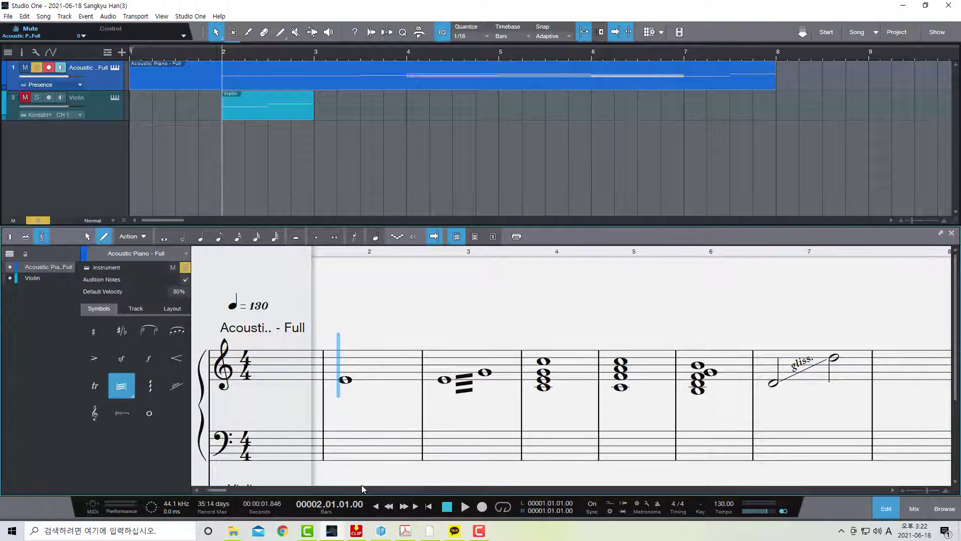
key("1")
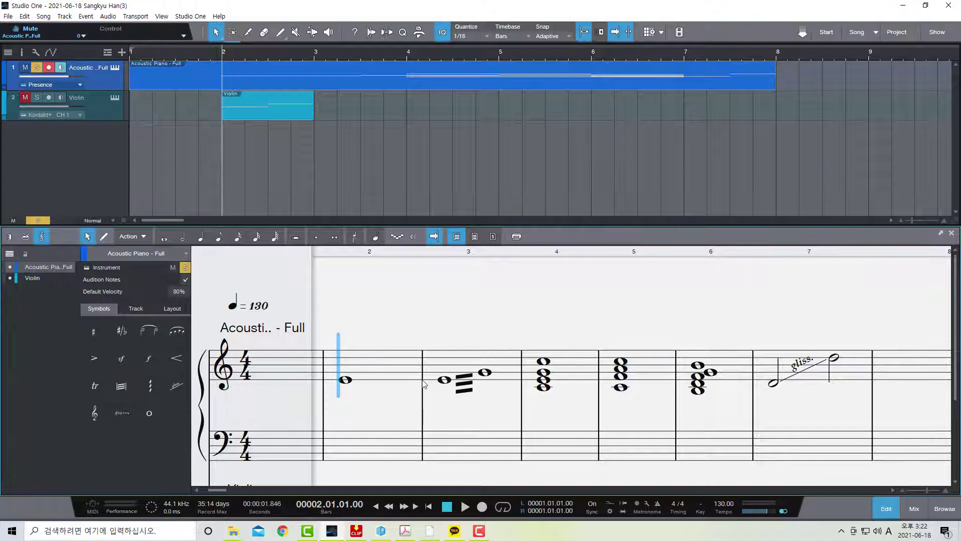
left_click(430, 379)
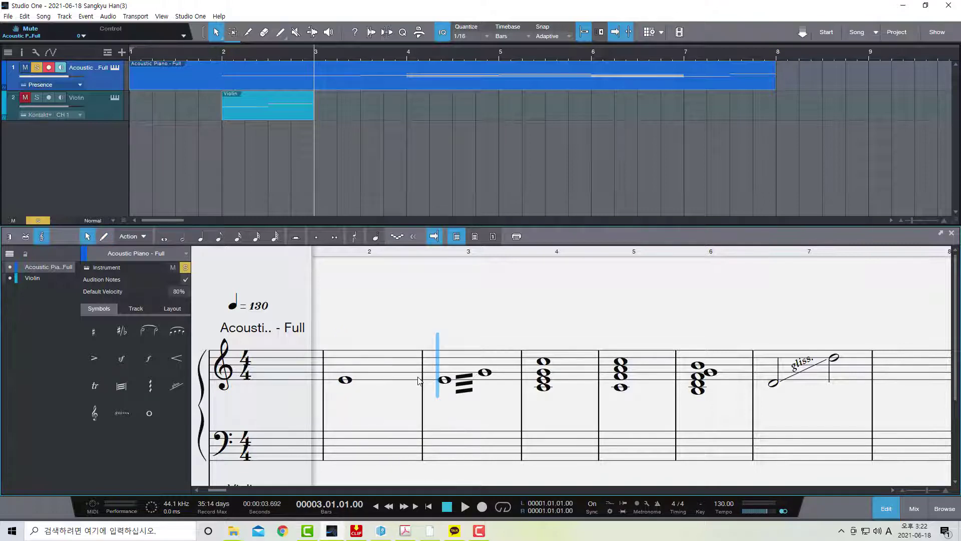
key("space")
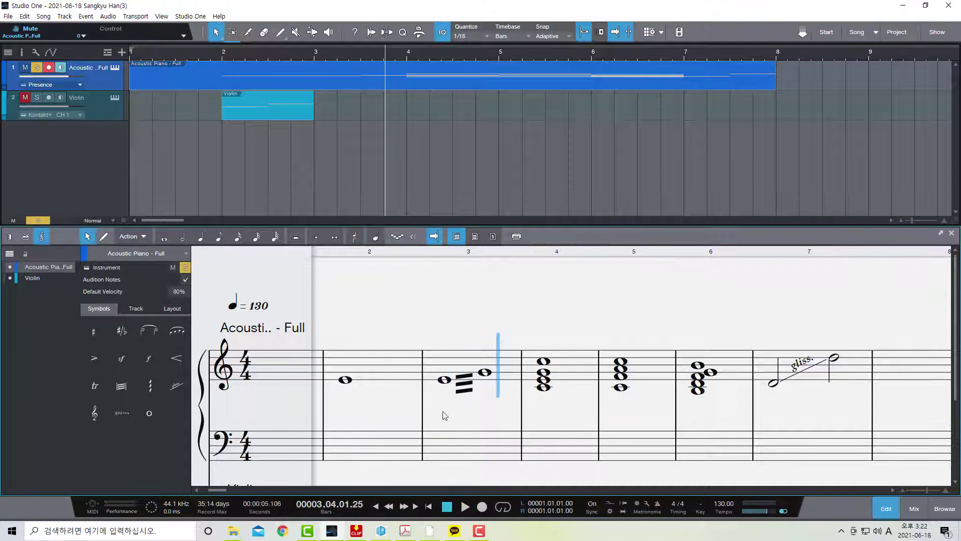
Add an Arpeggio to the chord in bar 4 and an Arpeggio up to the chord in bar 5 of the piano staff.
left_click(159, 394)
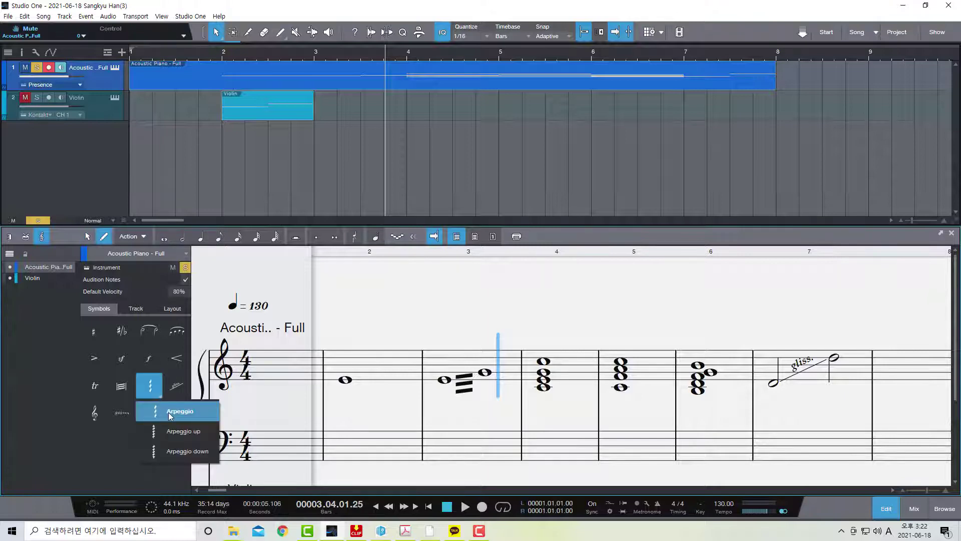
left_click(168, 413)
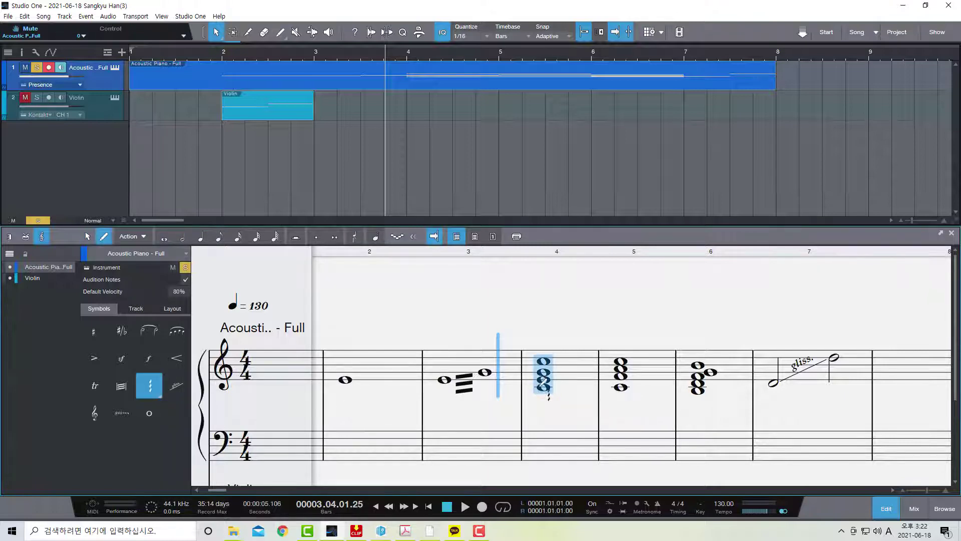
left_click(545, 386)
left_click(159, 393)
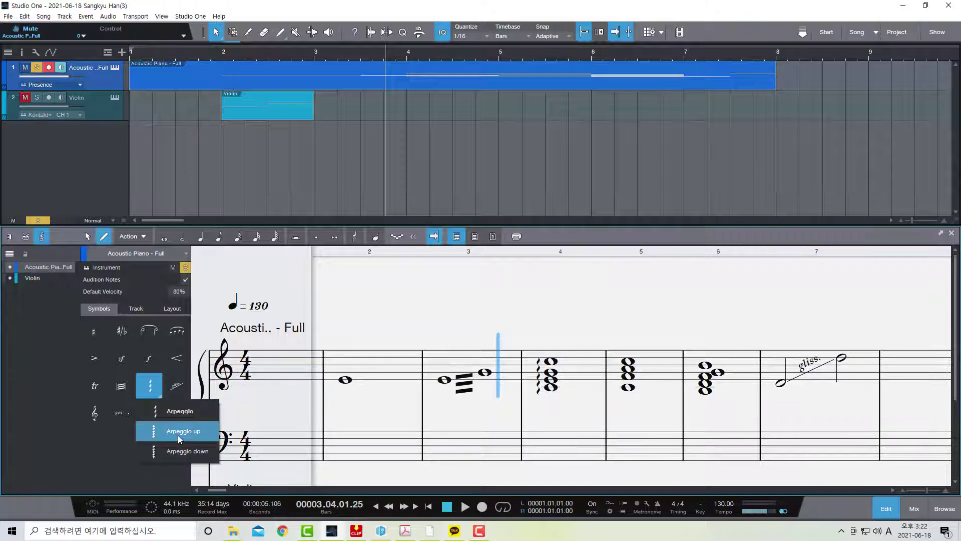
left_click(178, 434)
left_click(630, 385)
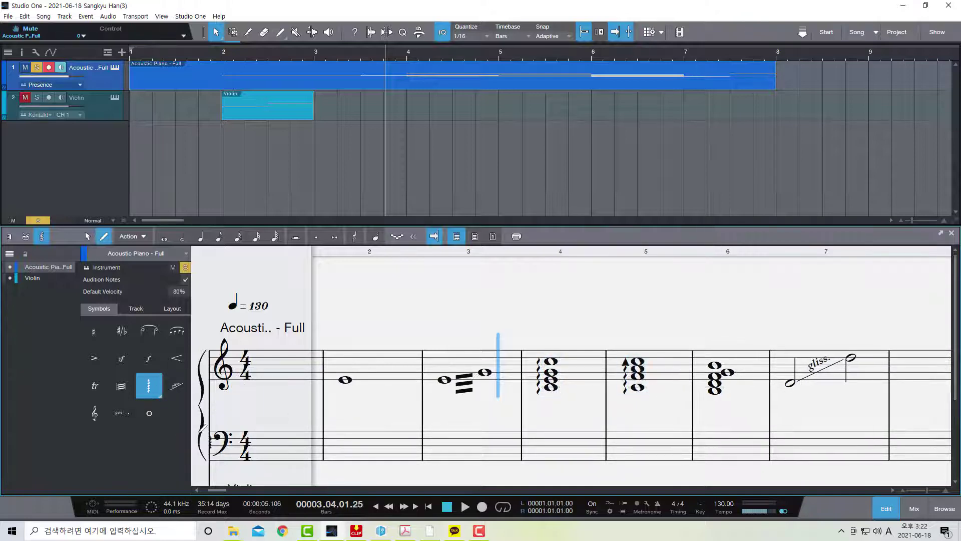
Add an Arpeggio down to the chord in bar 6 and play the piano part through to the end of bar 7.
left_click(161, 395)
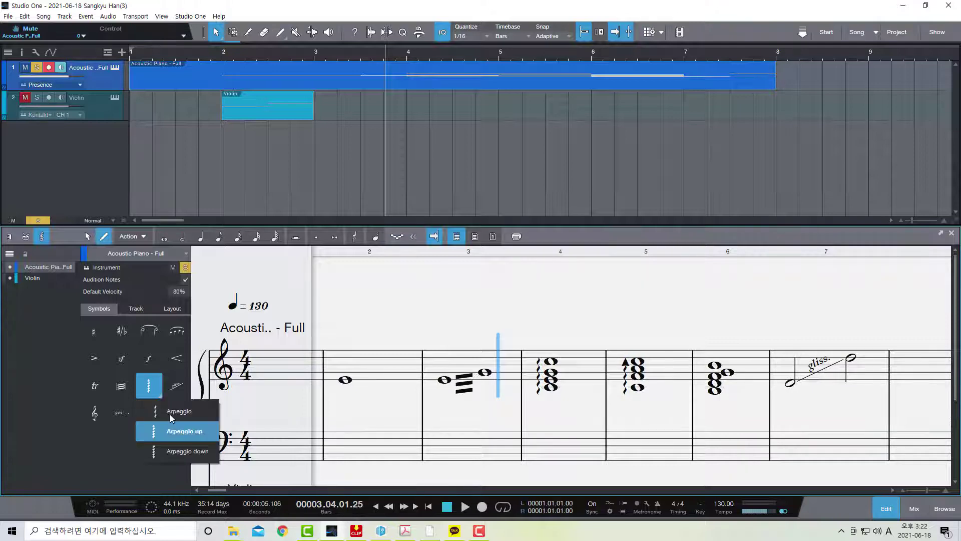
left_click(179, 449)
left_click(705, 373)
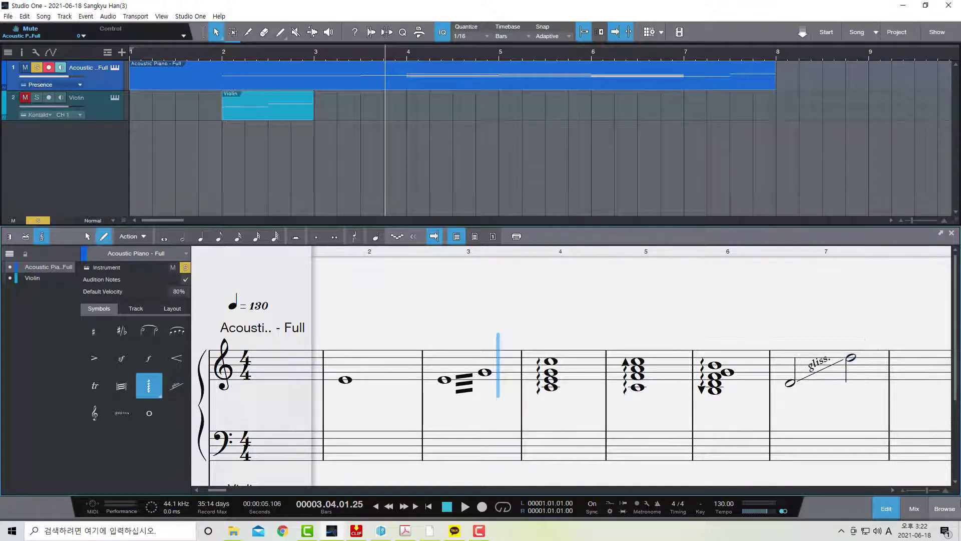
key("space")
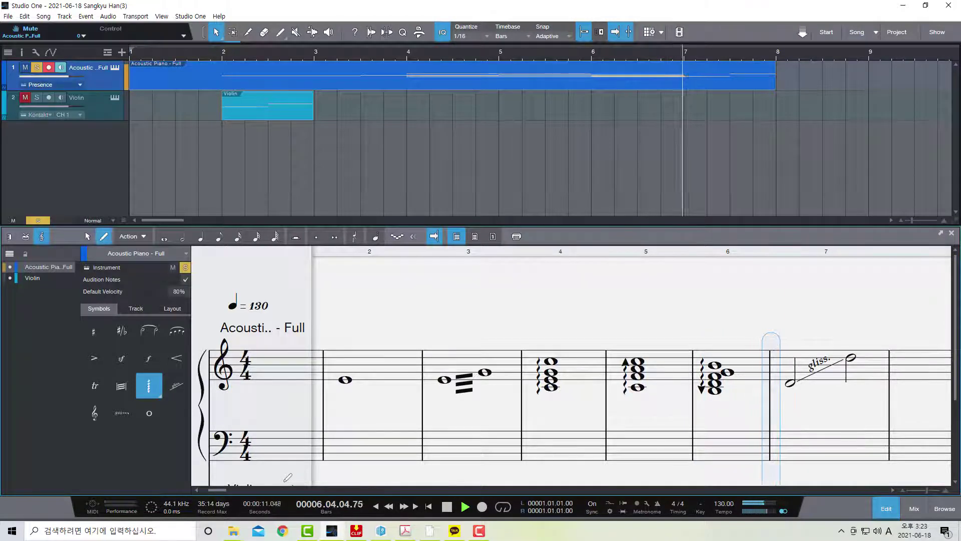
key("space")
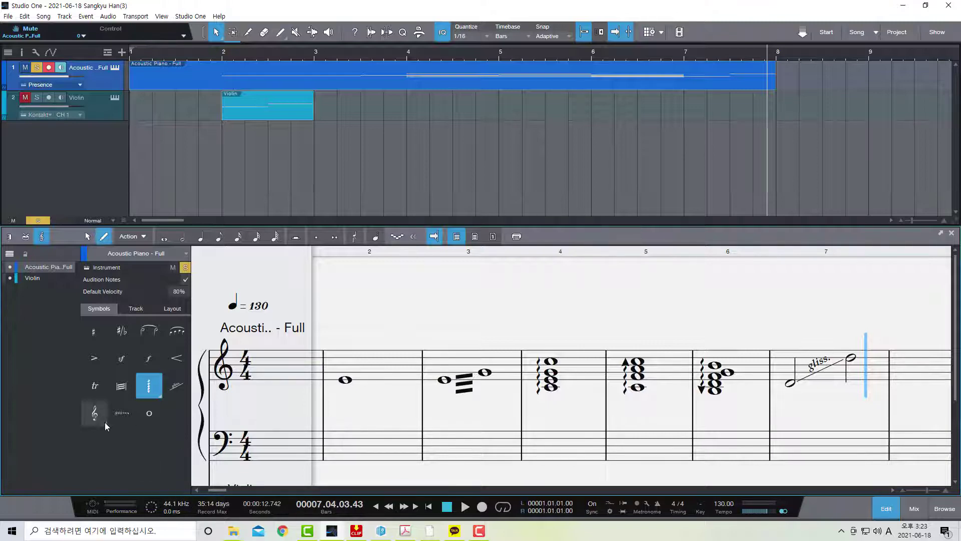
Change the opening clef of the upper piano staff to a bass clef and switch it back to a treble clef.
key("1")
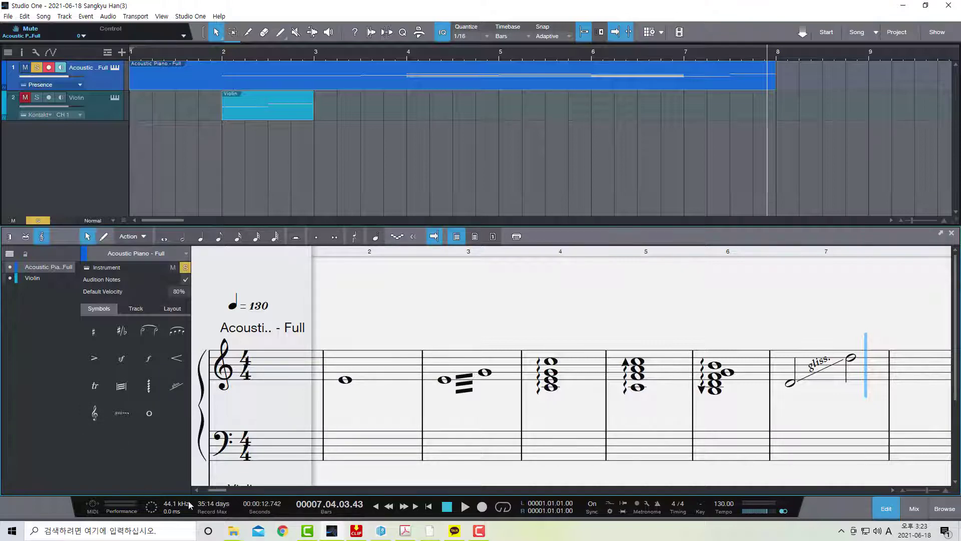
left_click_drag(213, 491, 212, 488)
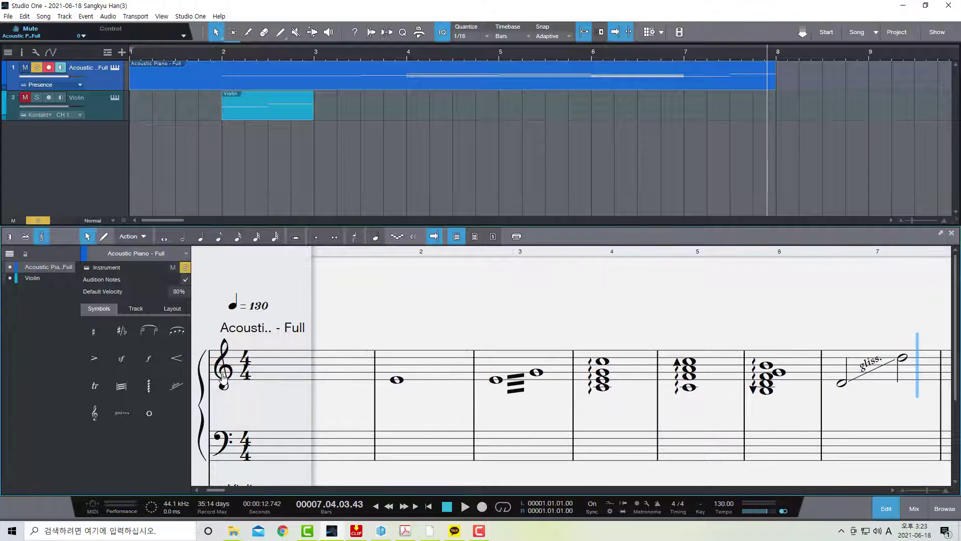
double_click(226, 376)
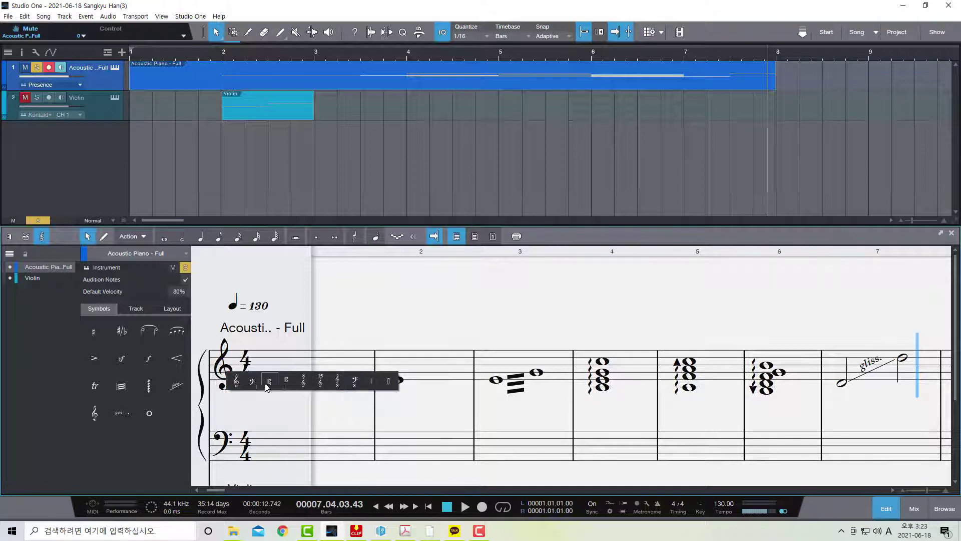
left_click(251, 385)
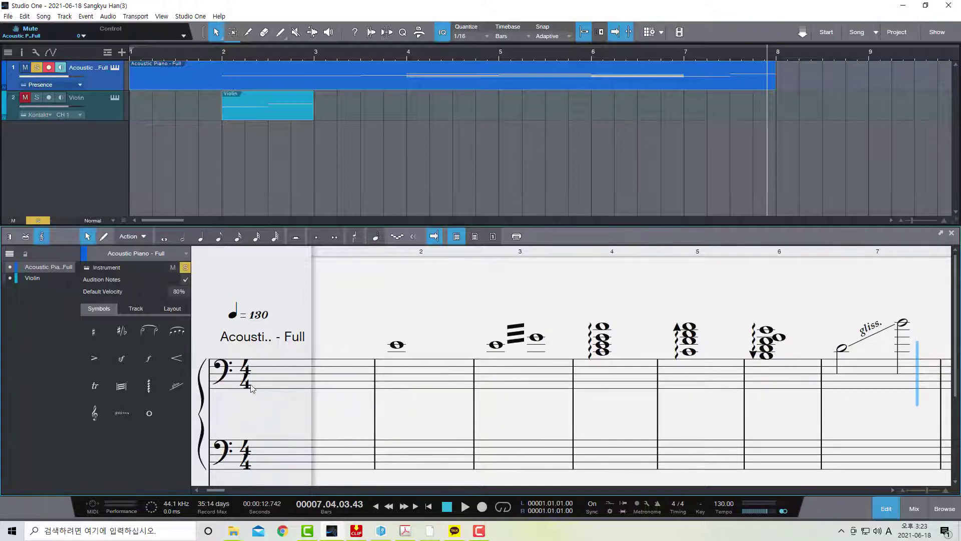
double_click(225, 382)
left_click(239, 389)
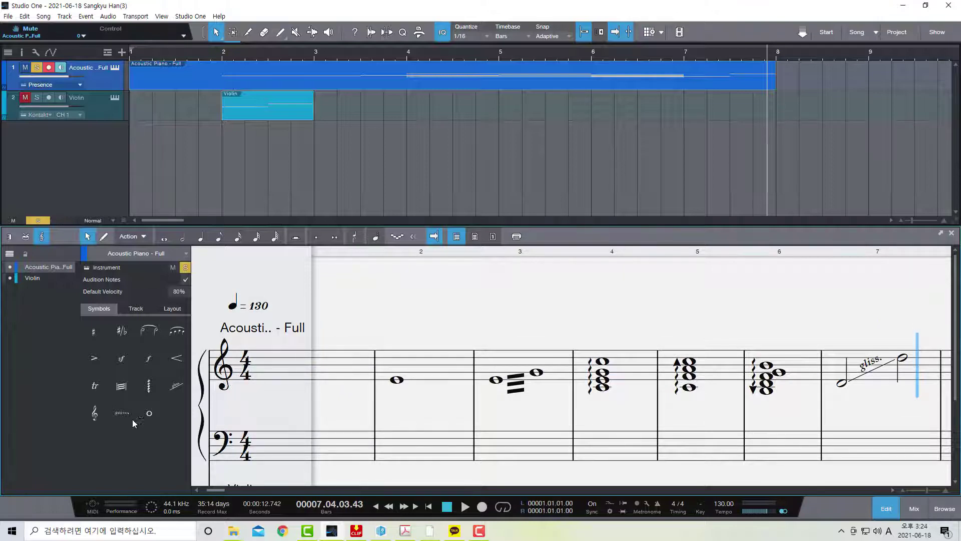
Insert an Alto Clef at the start of bar 5 and a Bass Clef at the start of bar 7 in the upper piano staff.
left_click(104, 424)
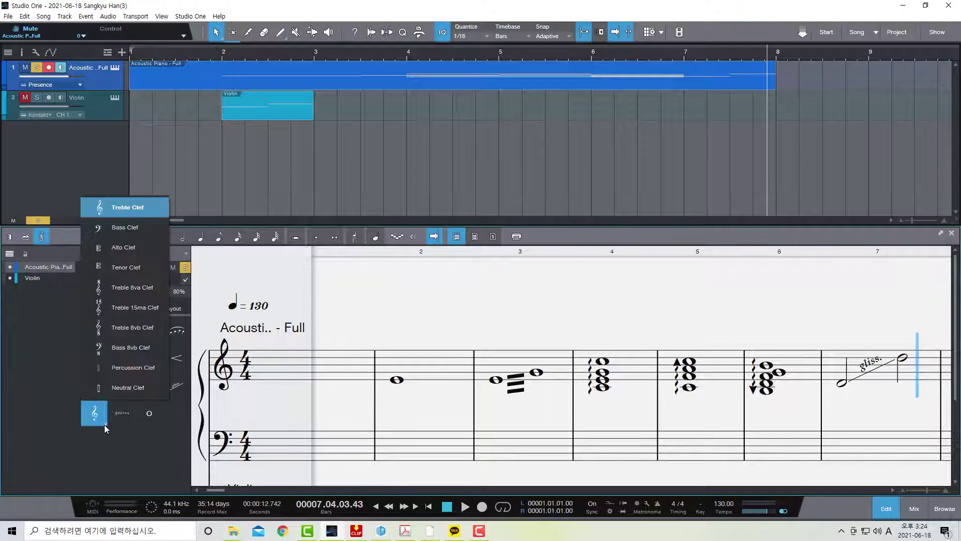
left_click(133, 247)
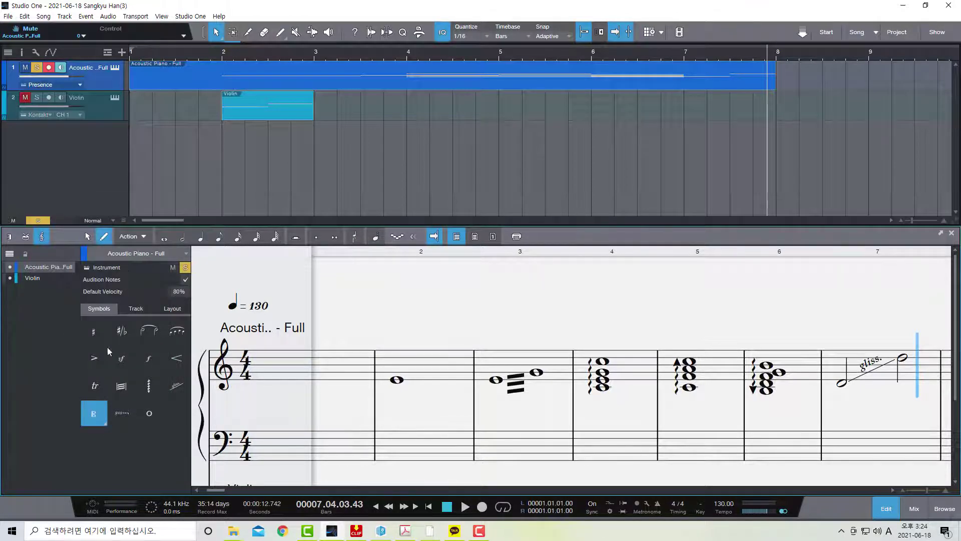
left_click(672, 371)
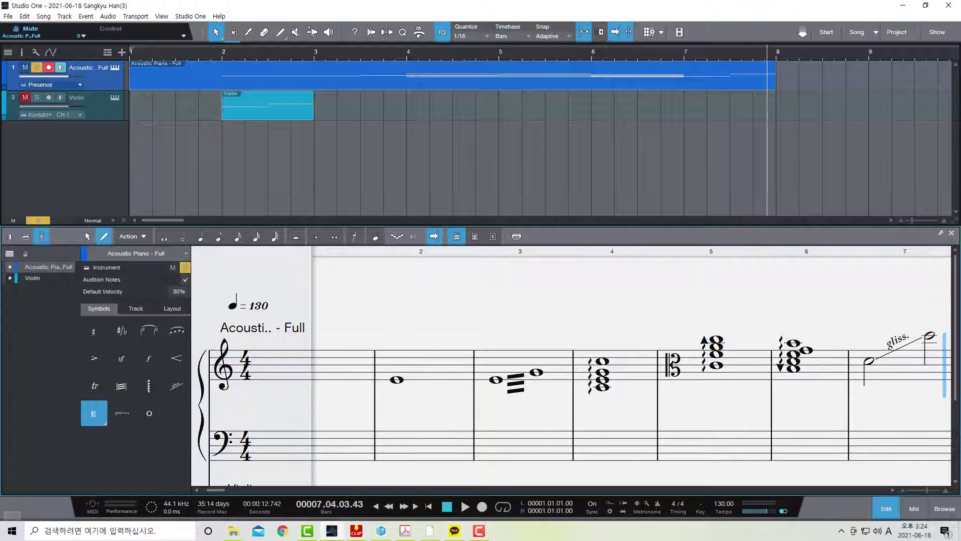
left_click(105, 421)
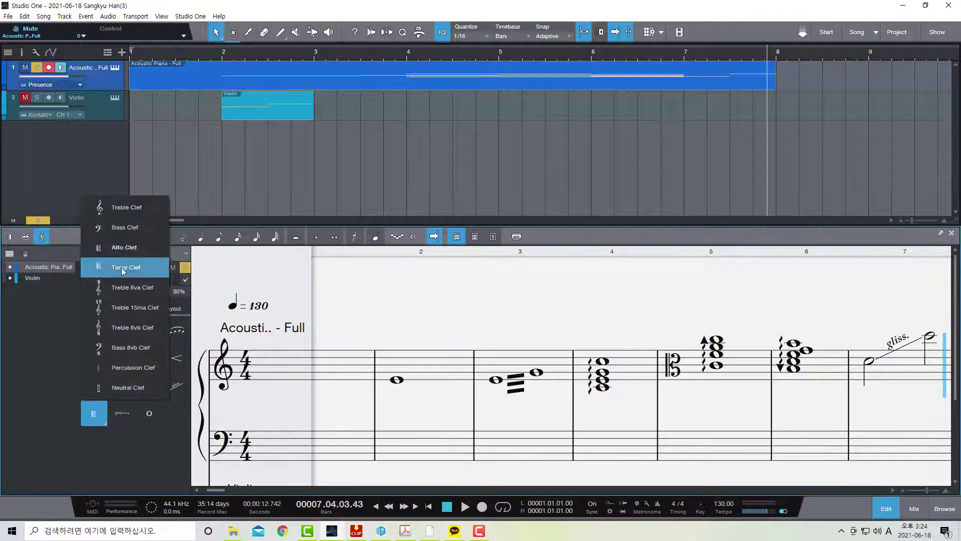
left_click(128, 231)
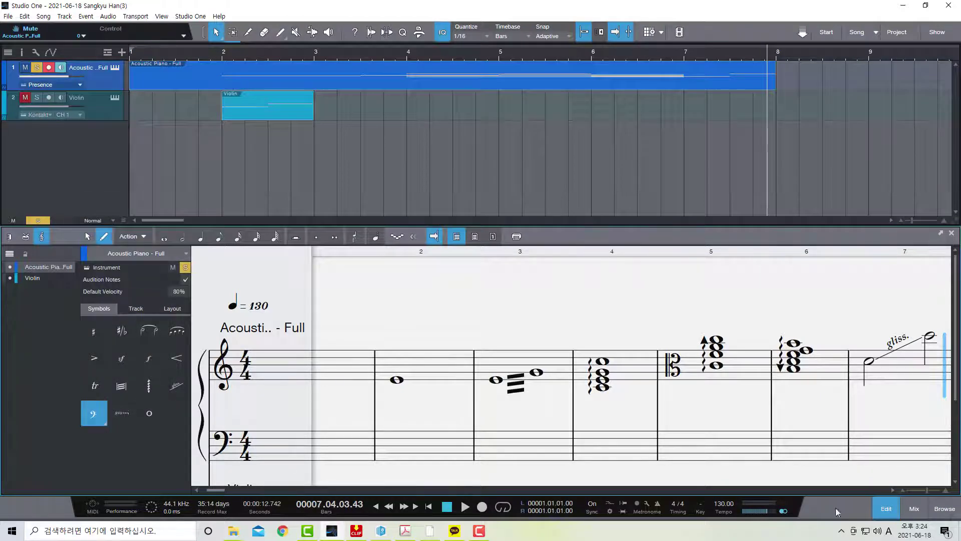
left_click(857, 369)
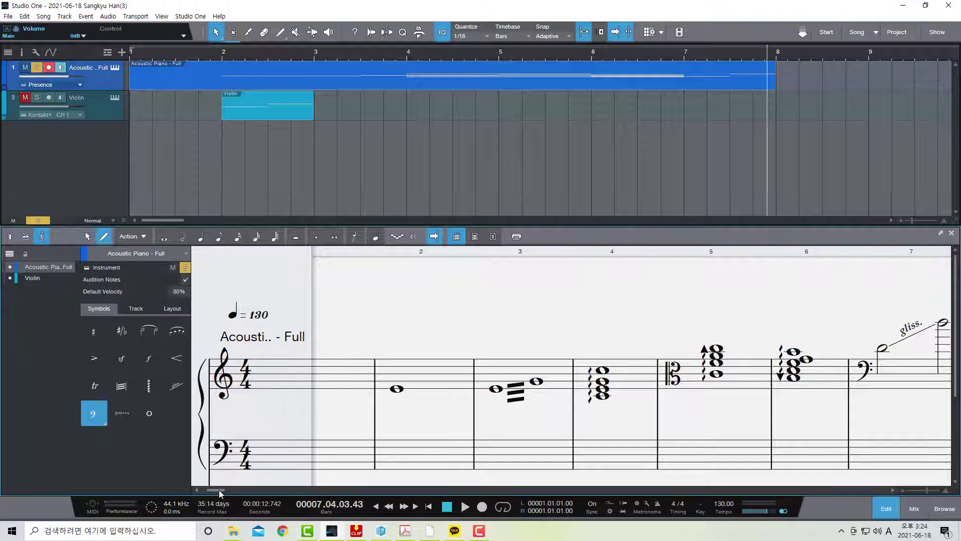
Choose the octave line symbol and show its variants, from 1 octave up to 2 octaves down.
scroll(219, 490, "right", 1)
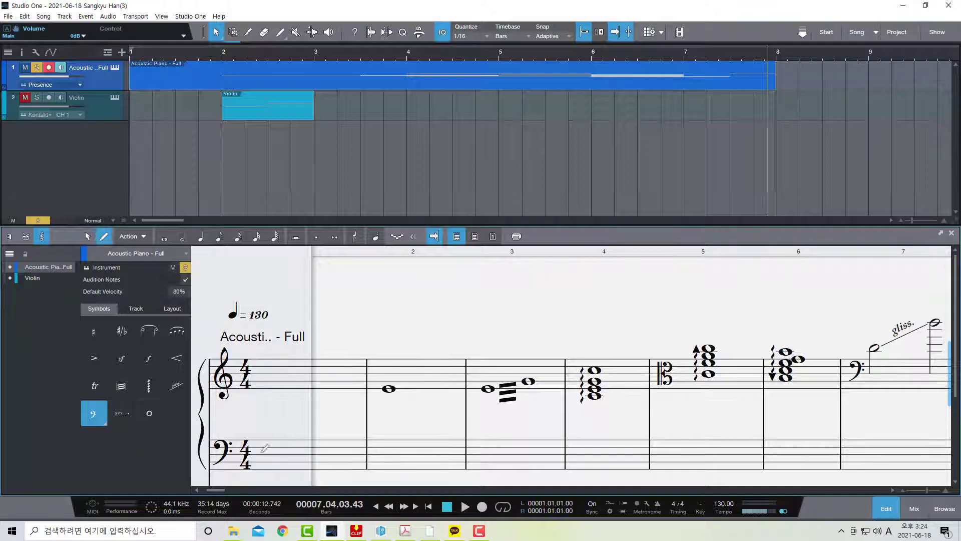
left_click(130, 419)
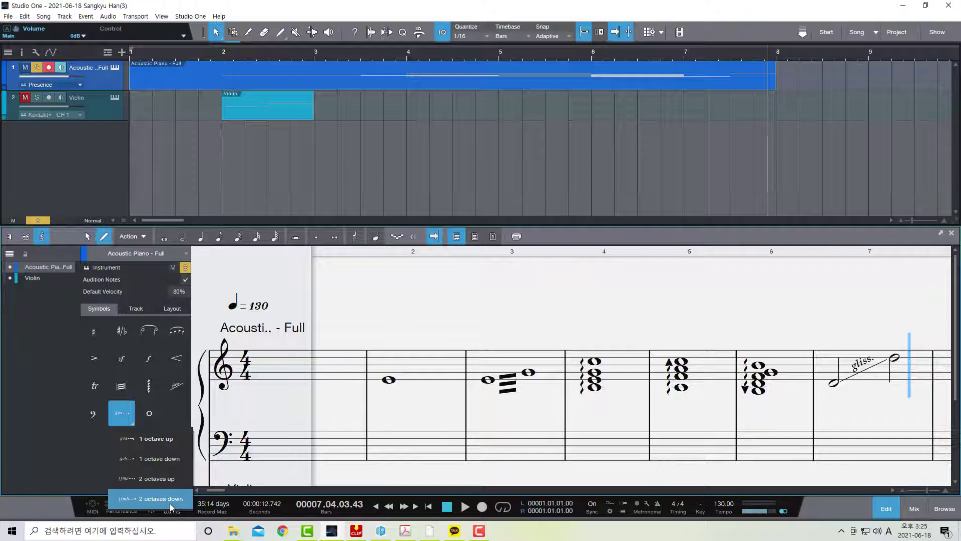
left_click(161, 420)
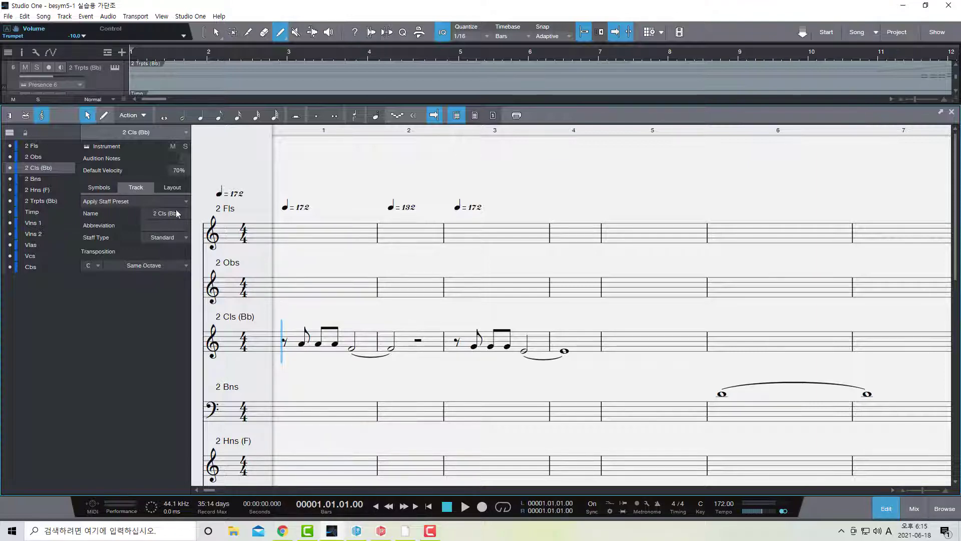
left_click(121, 203)
mouse_move(120, 219)
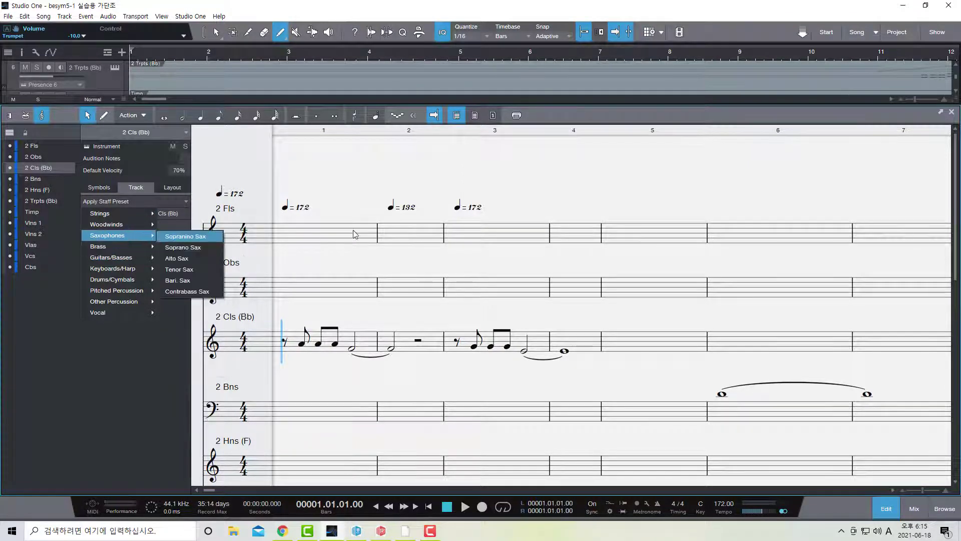
left_click(343, 205)
Apply the Clarinet staff preset from the Woodwinds group to the 2 Cls (Bb) track.
left_click(227, 314)
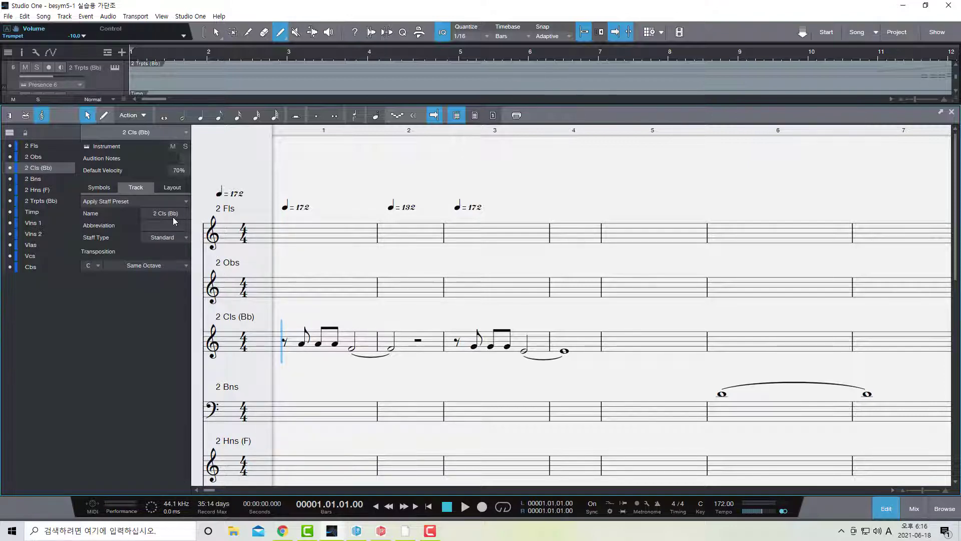
left_click(186, 199)
mouse_move(110, 224)
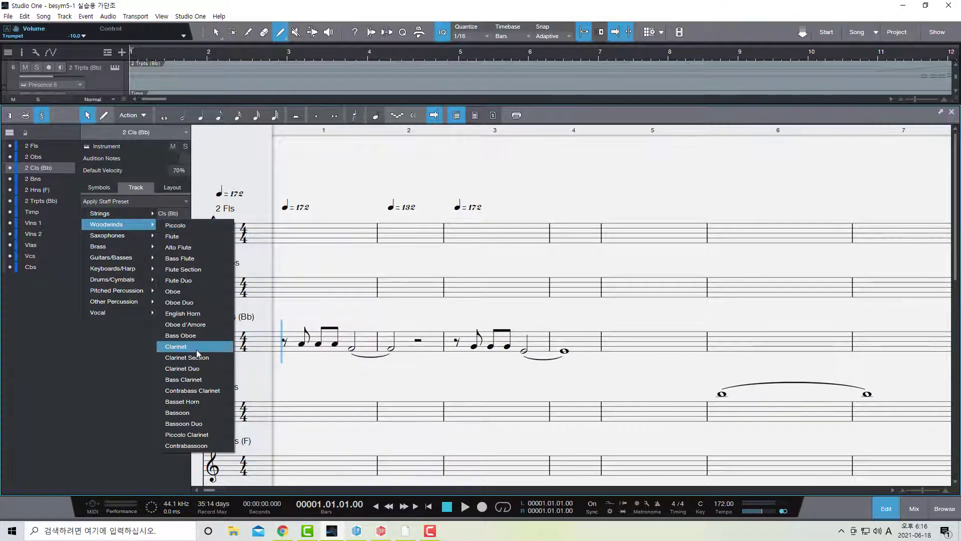
left_click(197, 350)
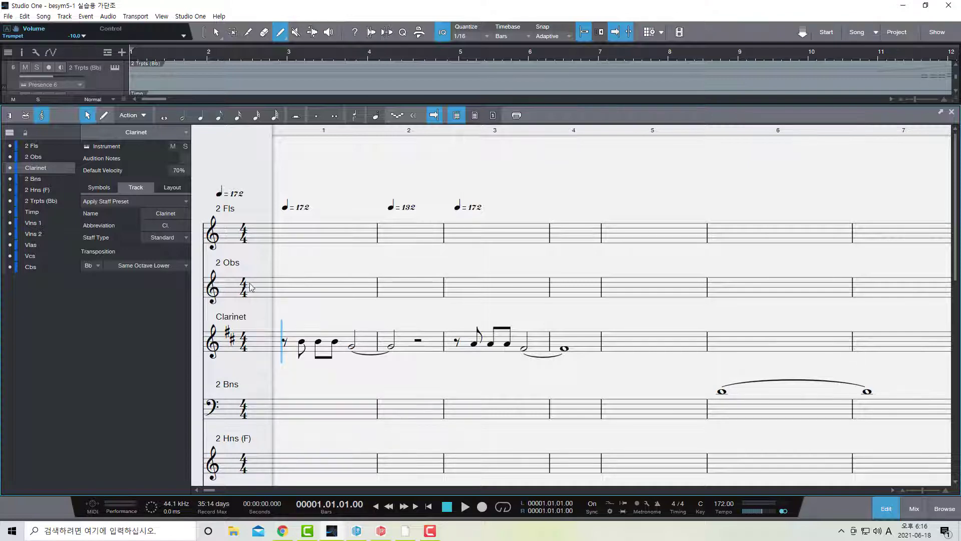
Apply the Horn staff preset from the Brass group to the 2 Hns (F) track.
scroll(257, 380, "down", 1)
left_click(220, 407)
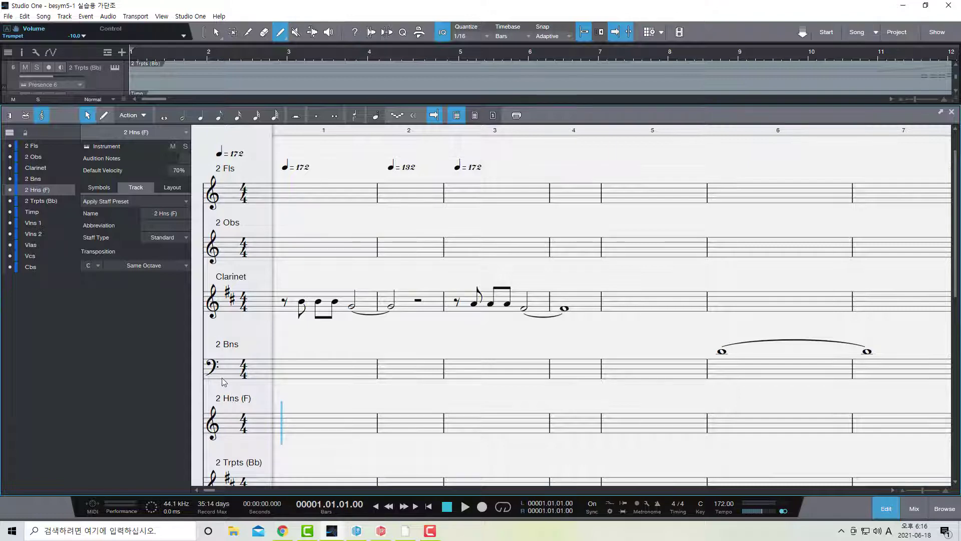
left_click(187, 202)
mouse_move(125, 246)
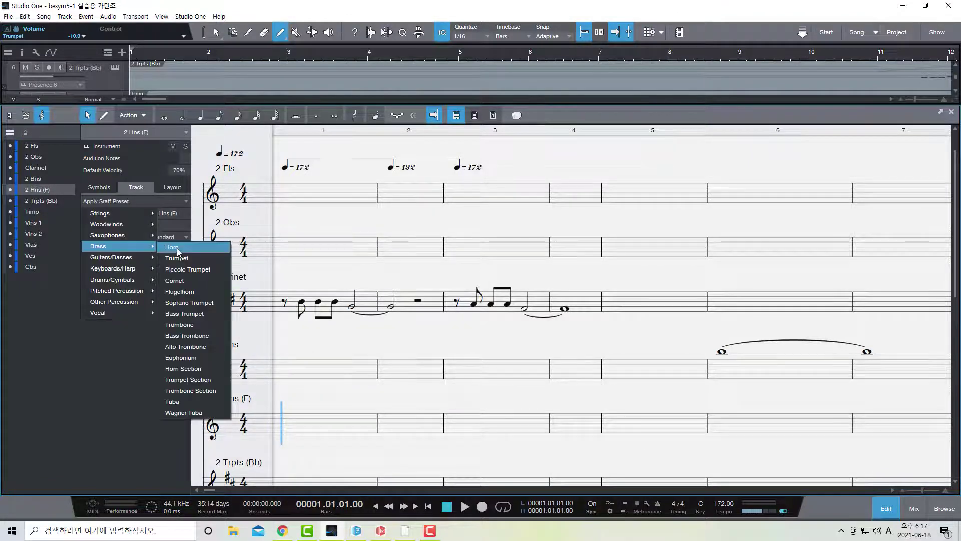
left_click(177, 249)
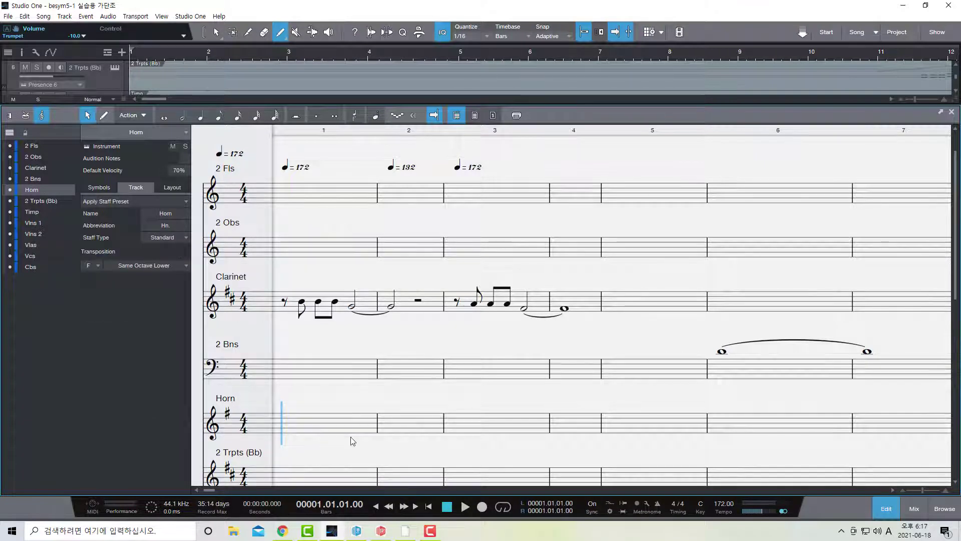
Select the 2 Trpts (Bb) staff to check its transposition, and return to the upper woodwind staves.
scroll(356, 430, "down", 1)
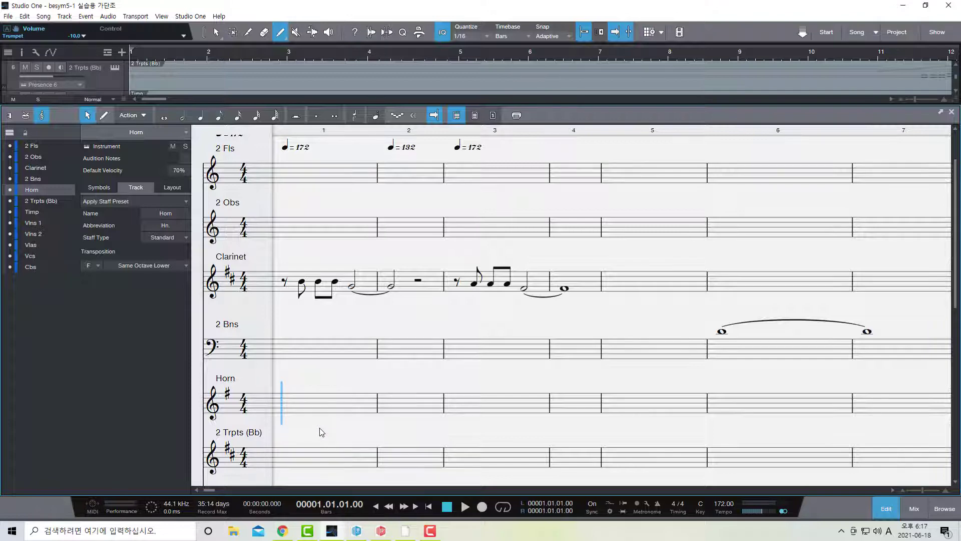
scroll(319, 432, "down", 1)
left_click(287, 432)
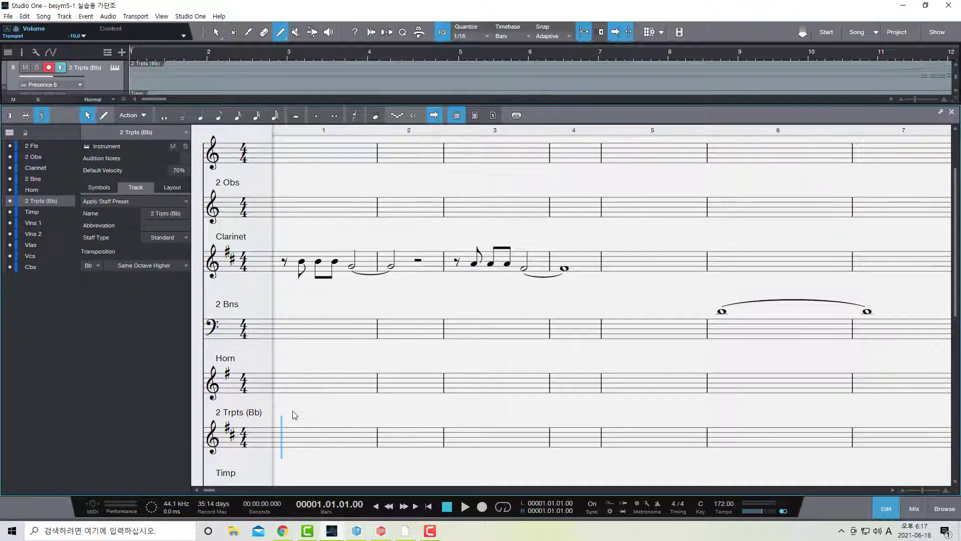
scroll(306, 340, "up", 2)
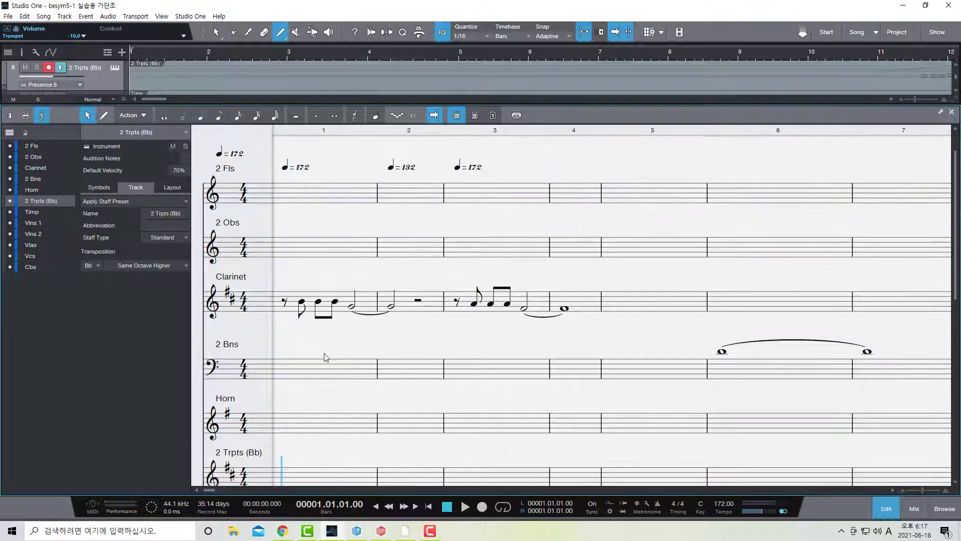
scroll(331, 363, "up", 1)
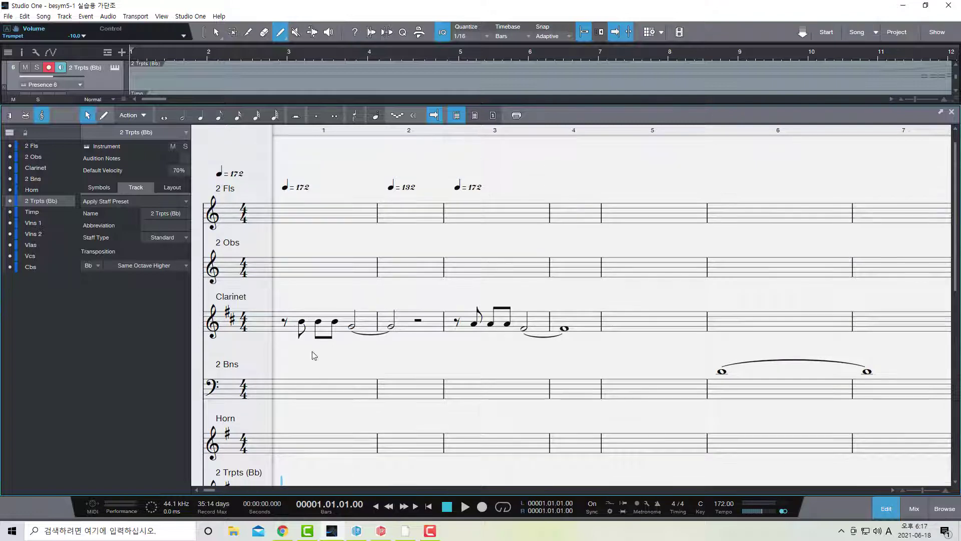
Set the Clarinet track's transposition to C.
left_click(277, 330)
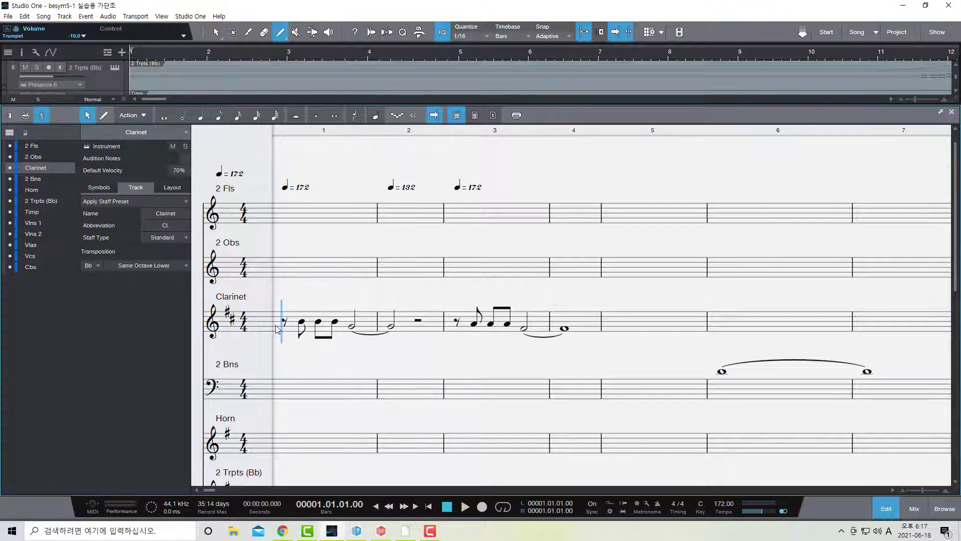
left_click(98, 266)
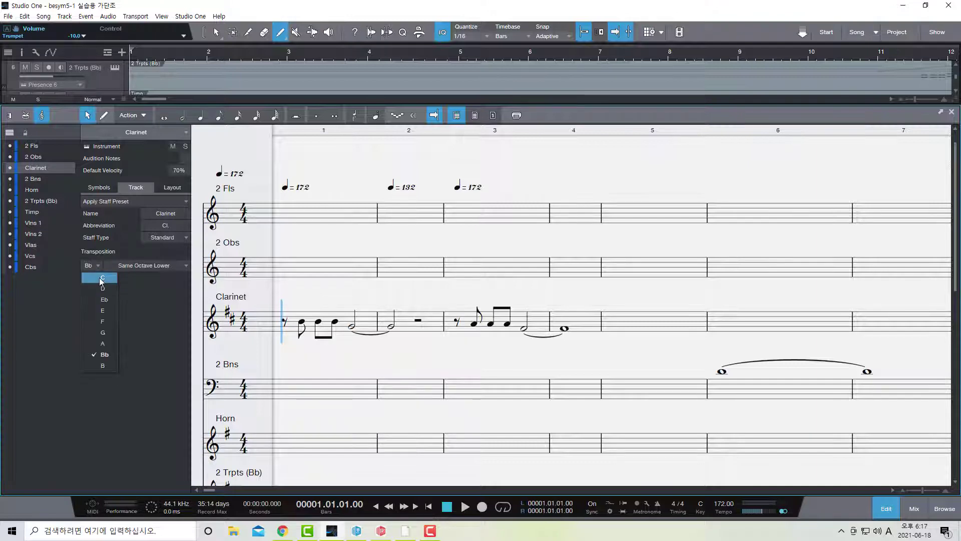
left_click(99, 279)
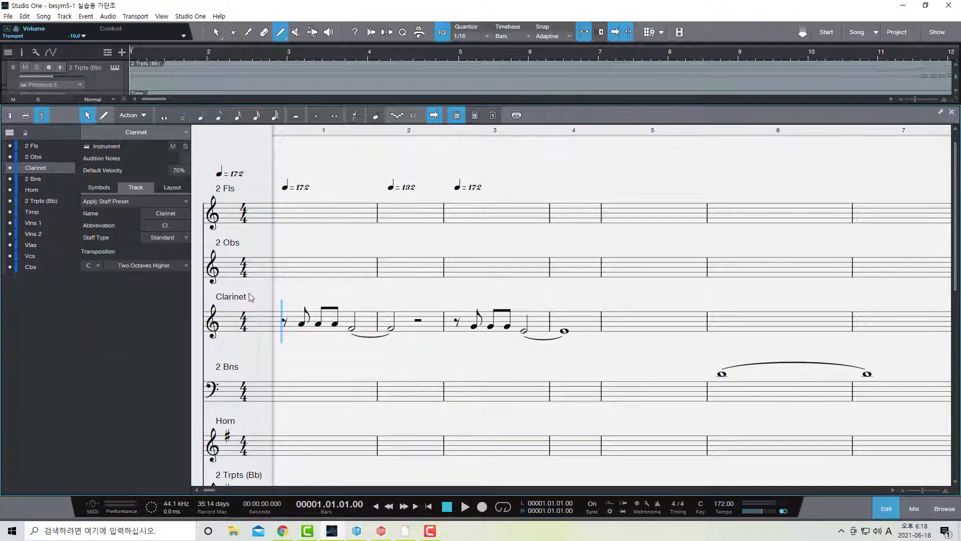
Set the Horn track's transposition to C.
scroll(316, 369, "down", 2)
left_click(284, 350)
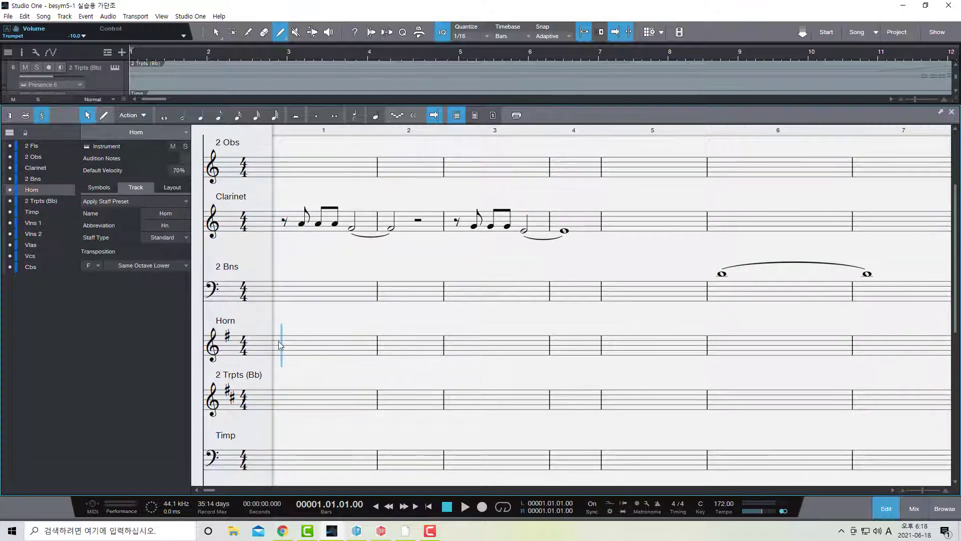
left_click(90, 265)
left_click(98, 276)
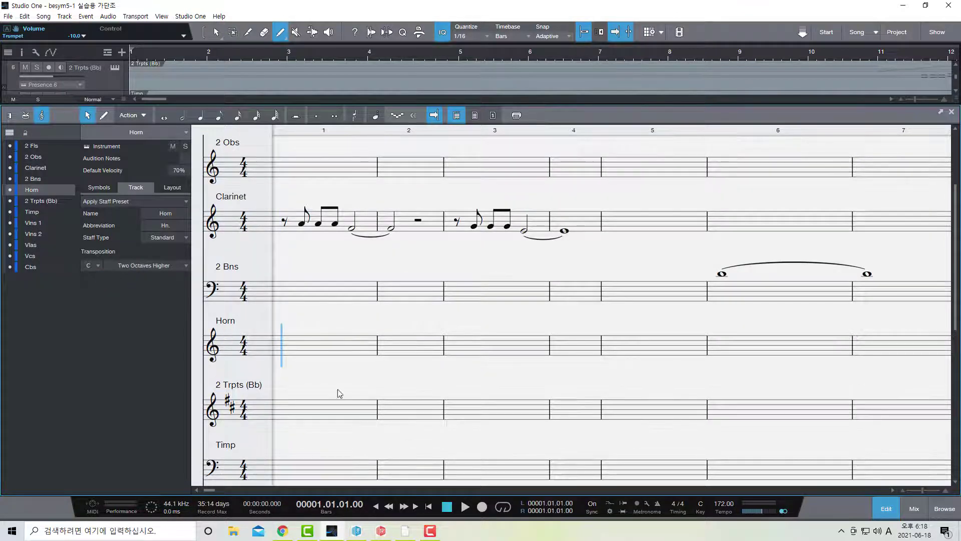
Set the 2 Trpts (Bb) track's transposition to C with Same Octave, and keep its staff type as Standard.
left_click(290, 418)
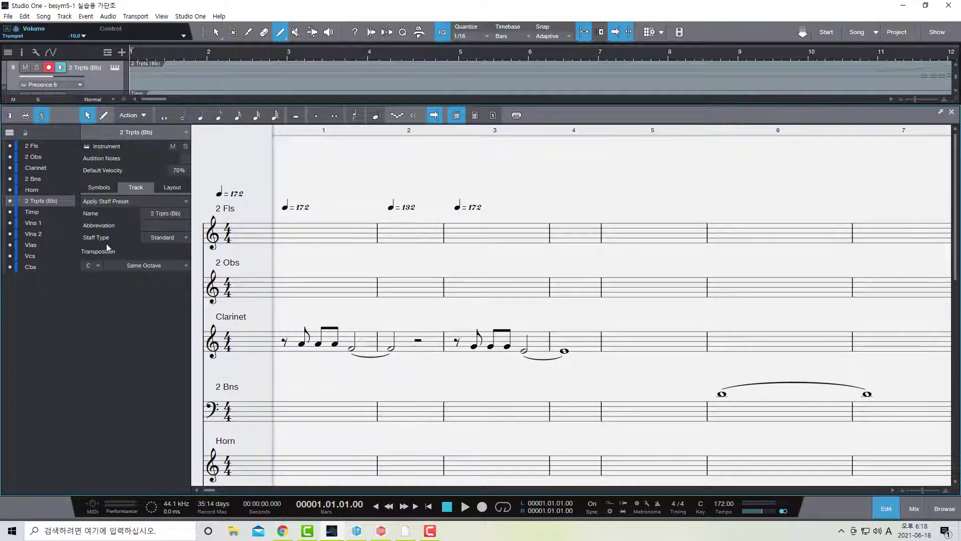
left_click(185, 236)
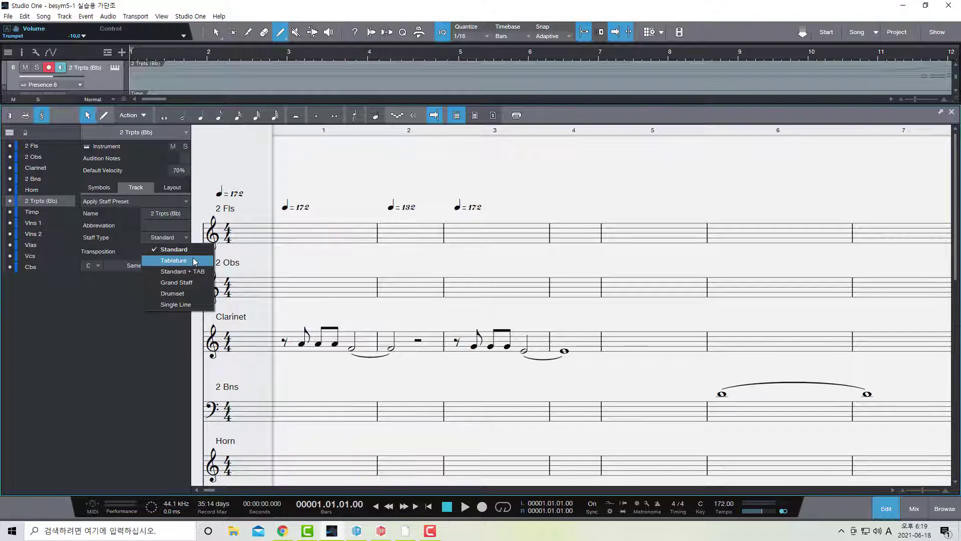
left_click(174, 249)
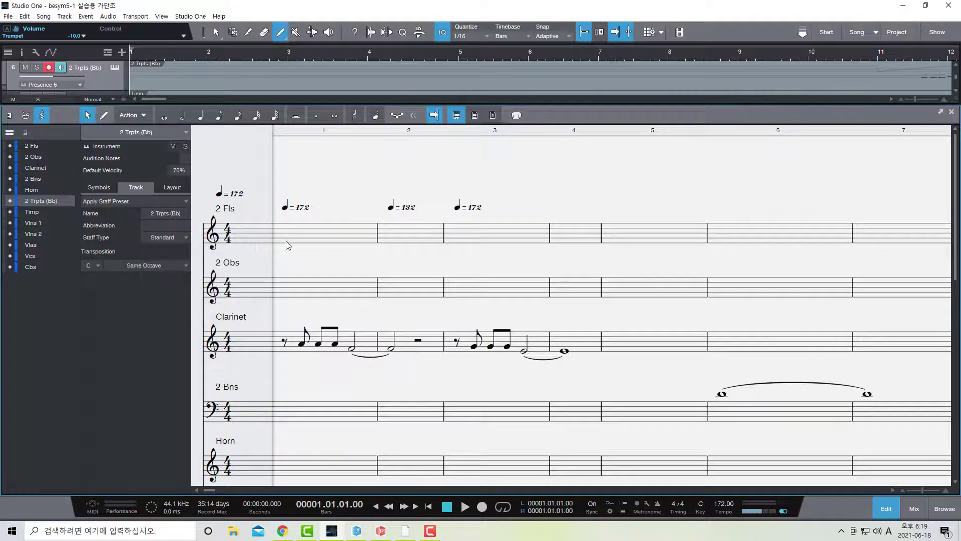
Set the 2 Fls staff type to Tablature and undo that change.
left_click(281, 237)
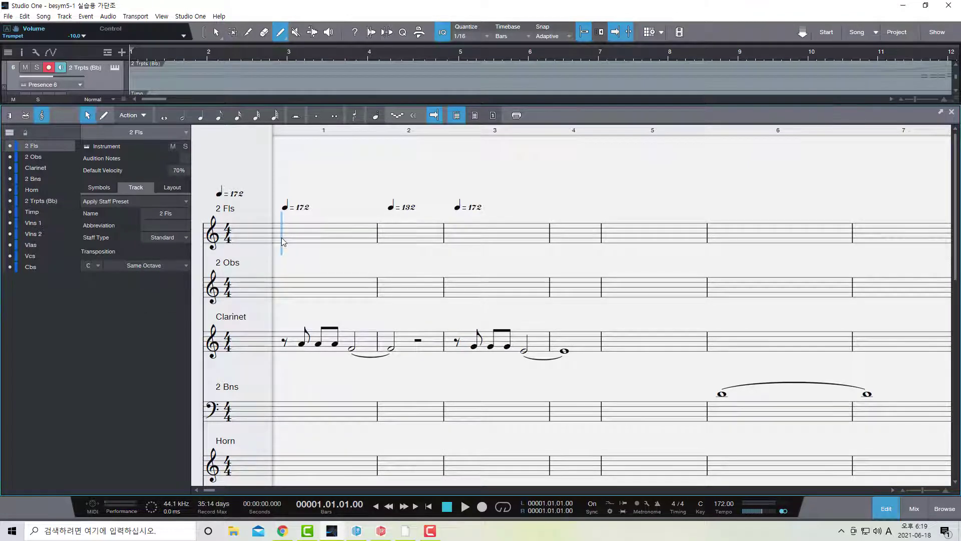
left_click(186, 238)
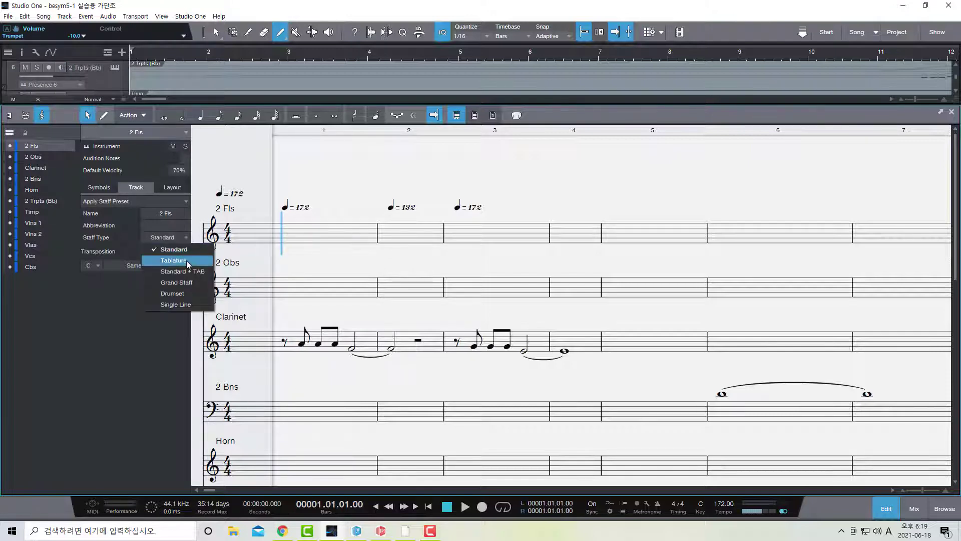
key("Escape")
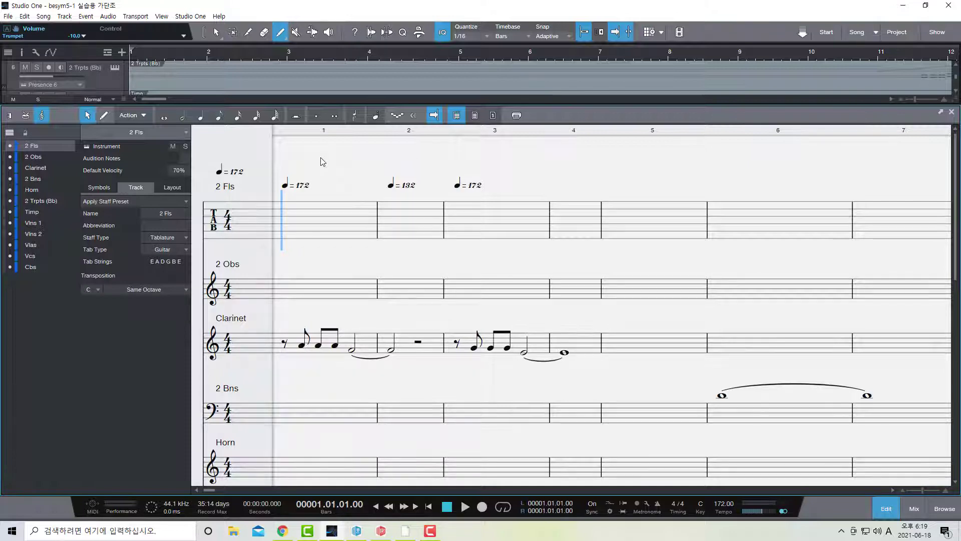
key("ctrl+z")
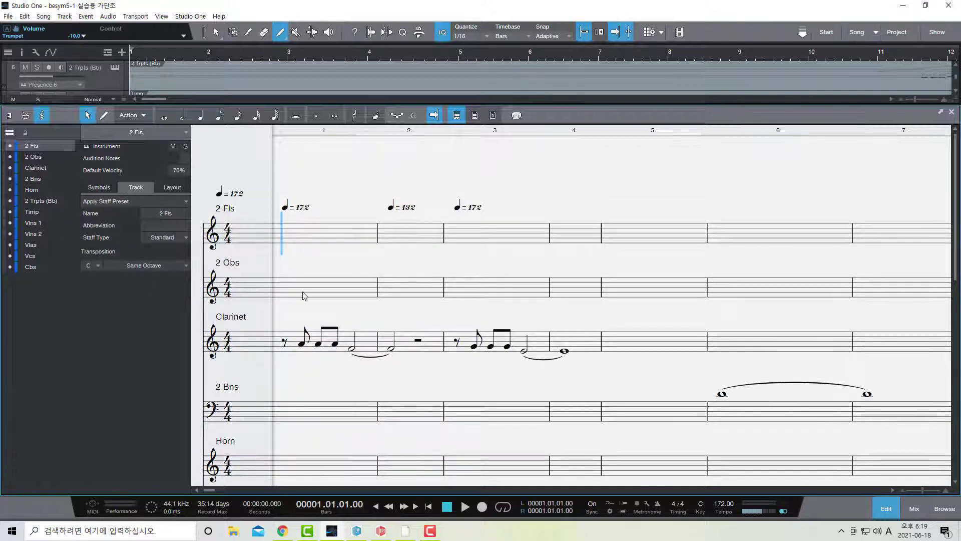
Change the 2 Fls staff type to Standard + TAB, followed by Grand Staff.
left_click(184, 237)
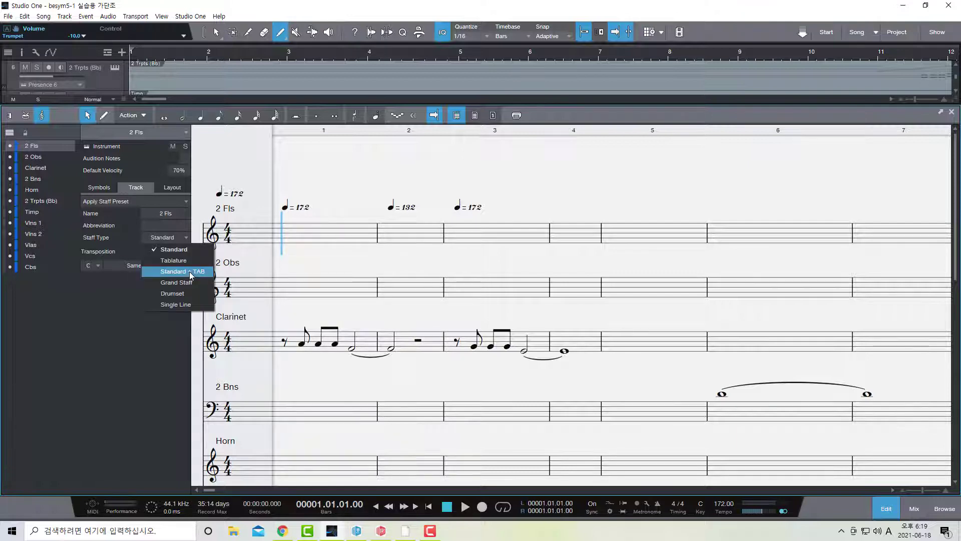
left_click(190, 271)
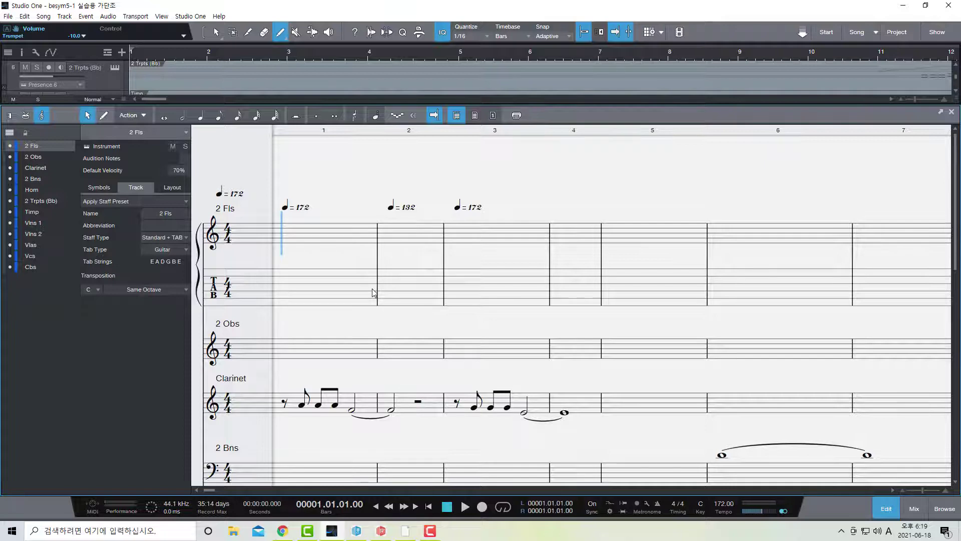
left_click(184, 238)
left_click(170, 281)
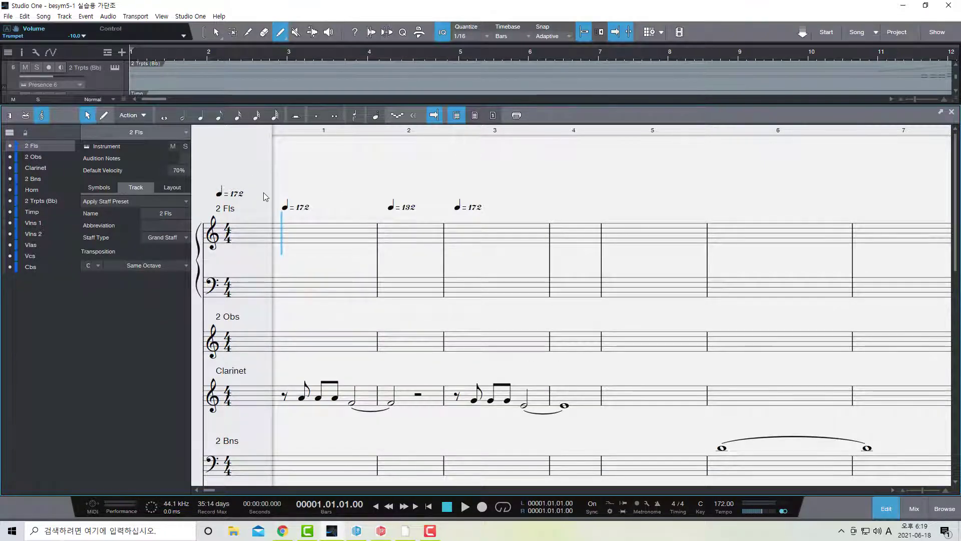
Try the Drumset staff type on the 2 Fls track and return it to Standard.
left_click(184, 238)
left_click(193, 292)
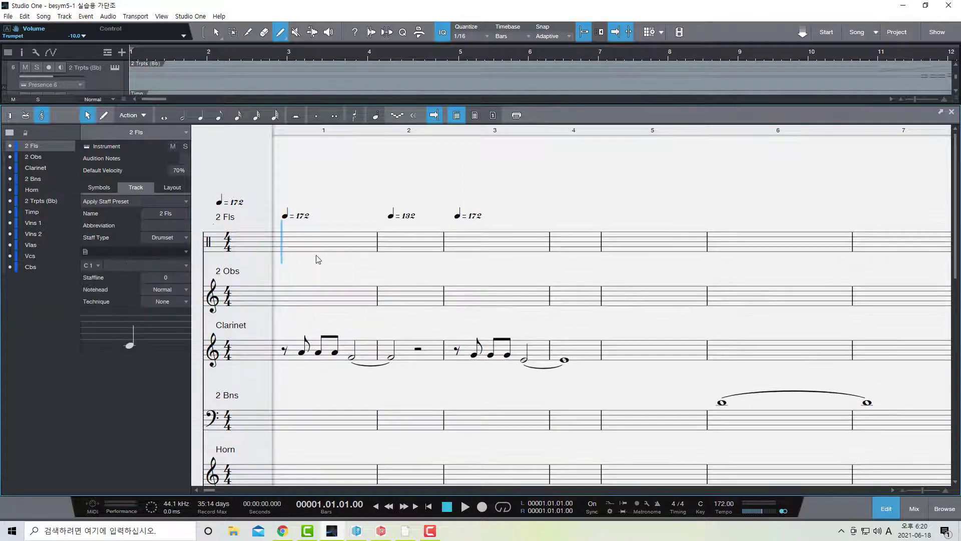
left_click(184, 238)
left_click(174, 249)
Set the 2 Fls staff type to Single Line.
left_click(184, 238)
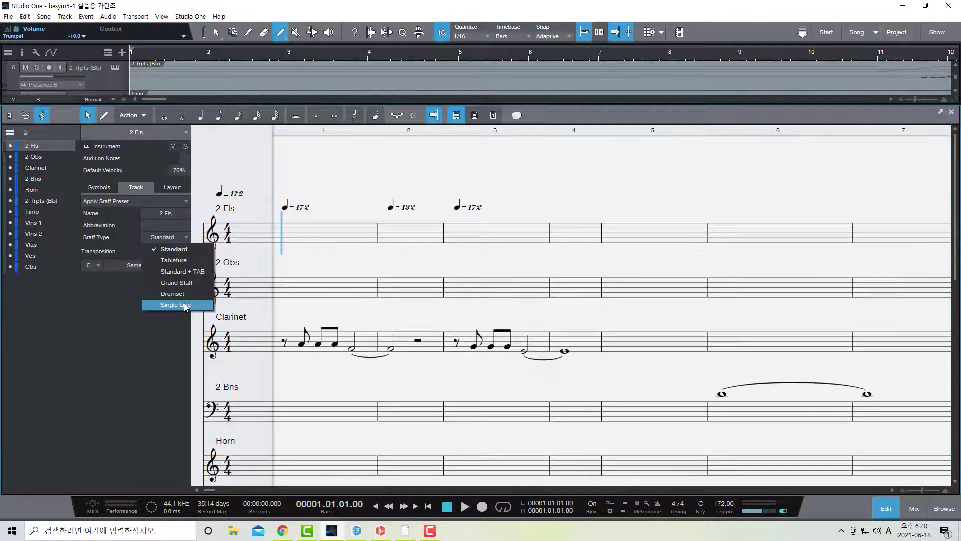
left_click(175, 305)
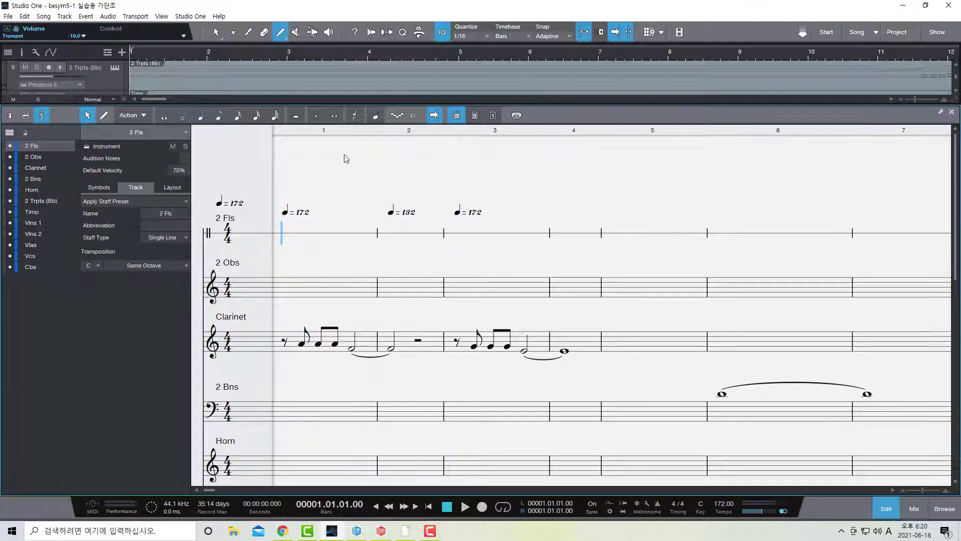
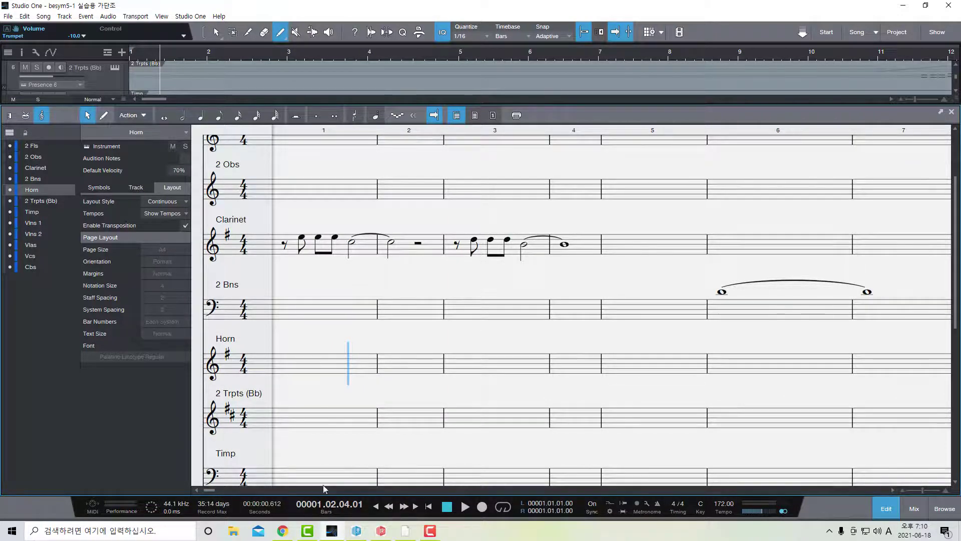
Switch the orchestral score's layout style to Pages.
left_click_drag(208, 488, 145, 457)
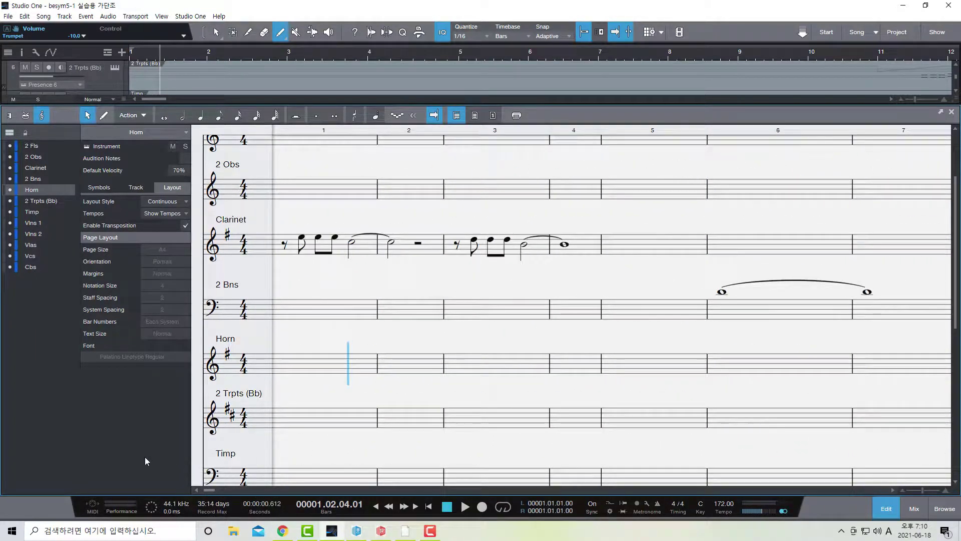
left_click(477, 118)
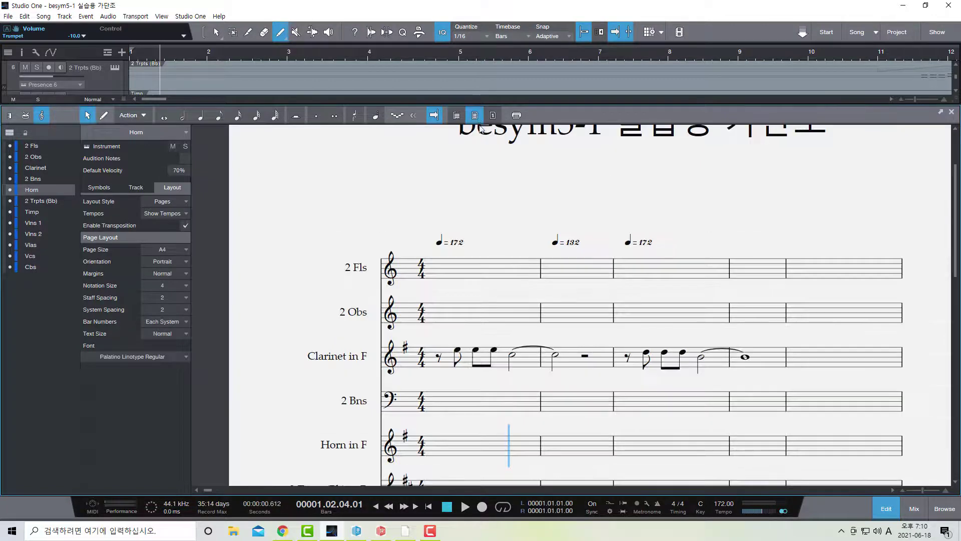
Look over the orchestral score's title, tempo marks and instrument staves in the page layout.
scroll(566, 300, "down", 4)
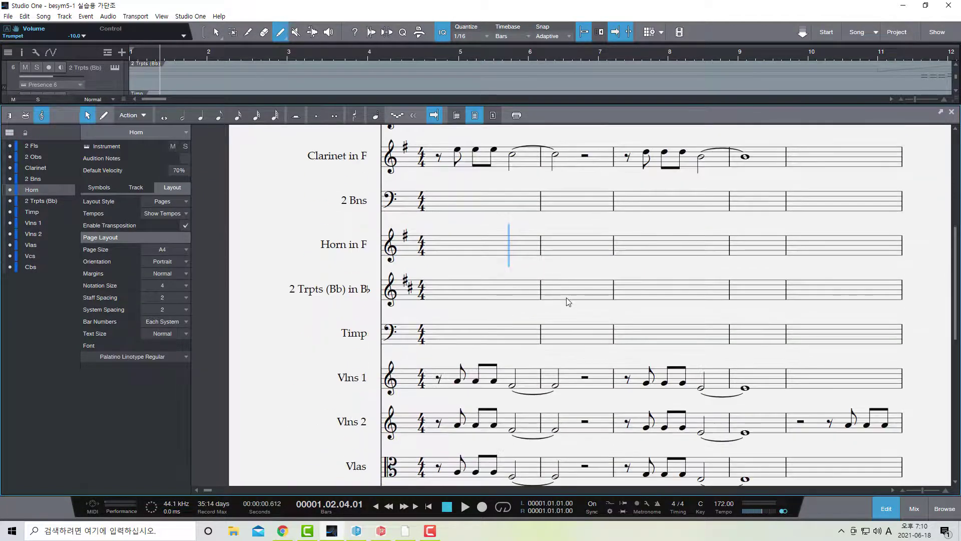
scroll(568, 302, "up", 3)
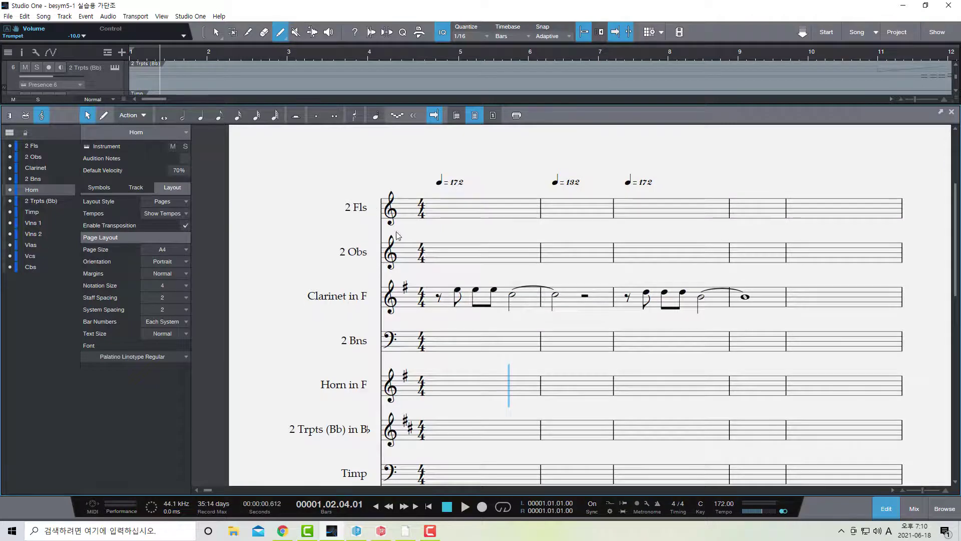
scroll(422, 300, "down", 5)
scroll(422, 300, "up", 4)
scroll(422, 301, "up", 3)
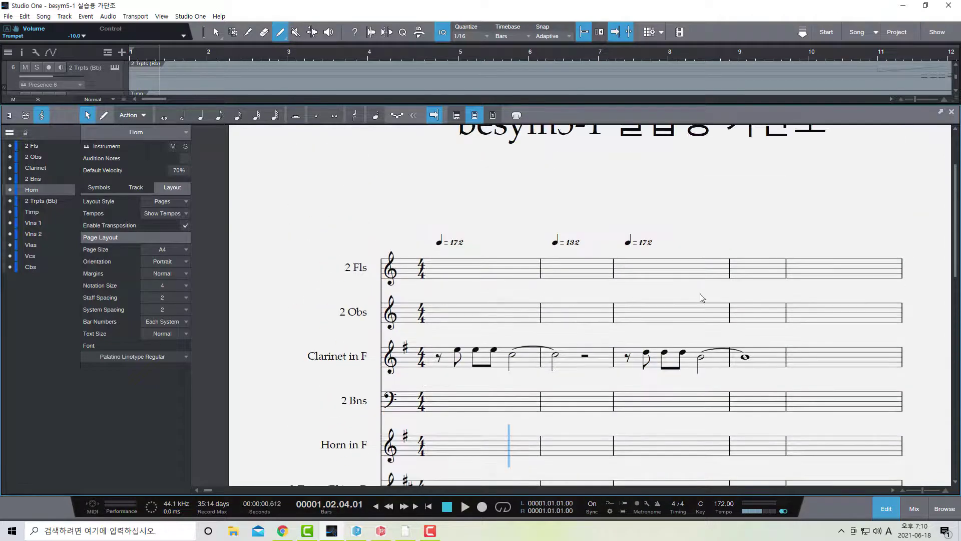
scroll(685, 258, "up", 2)
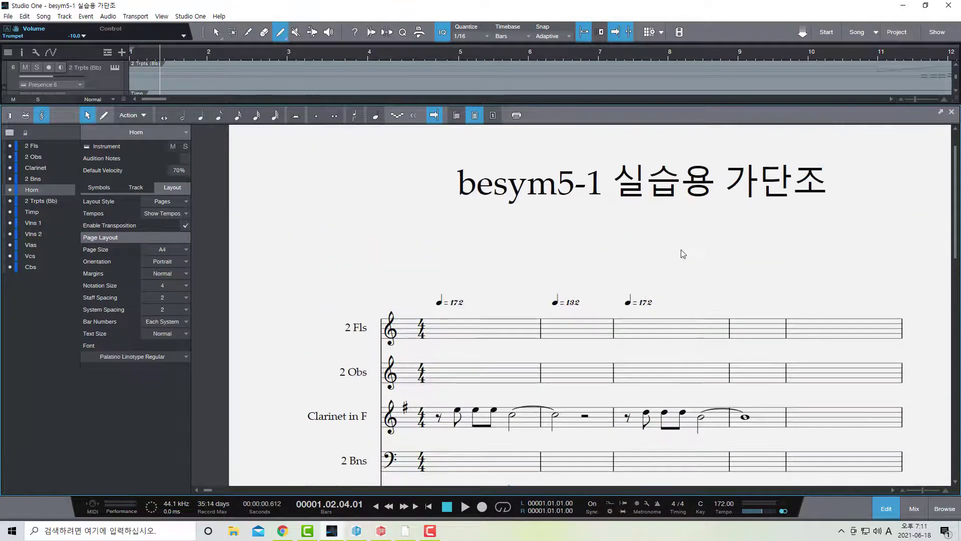
Change the score's layout style to Continuous, back to Pages, and finally to Single Track for the Clarinet.
left_click(457, 115)
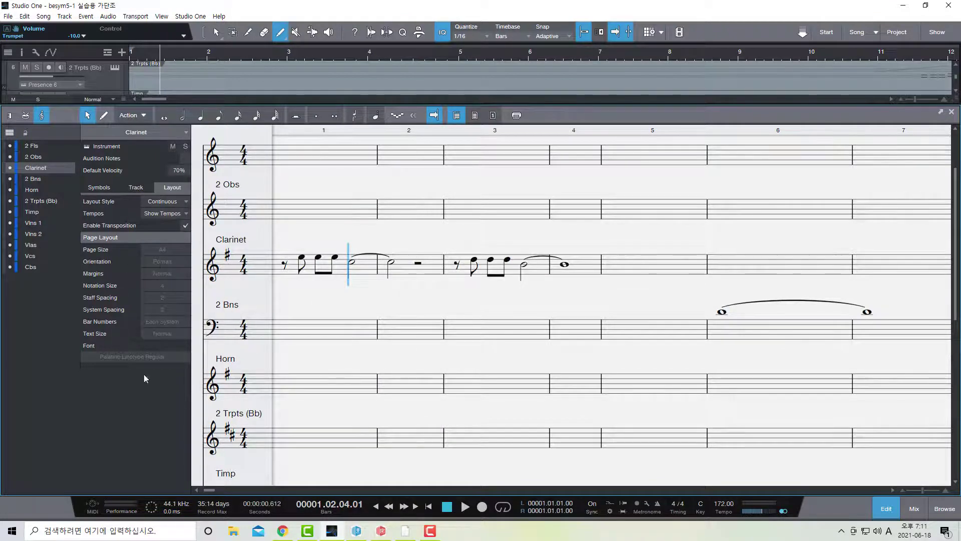
left_click(476, 117)
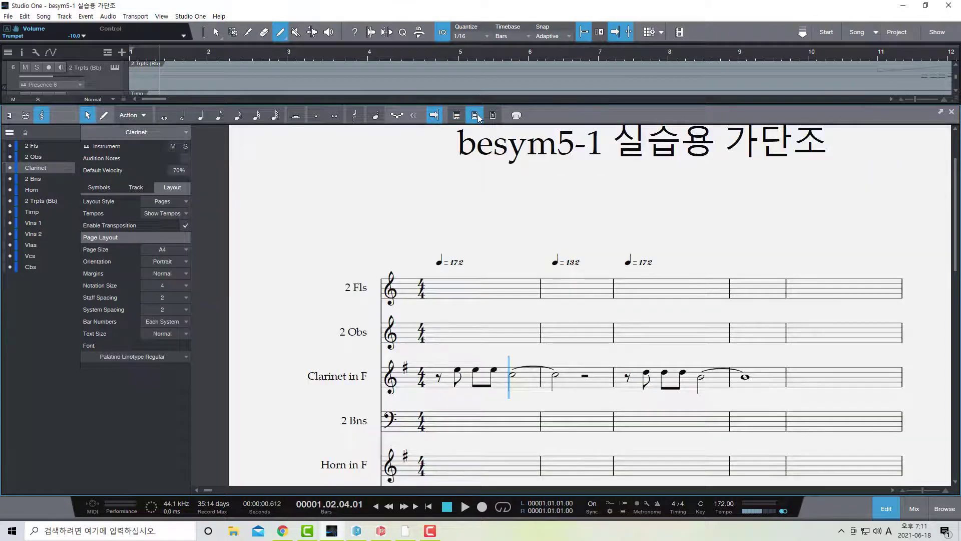
left_click(493, 116)
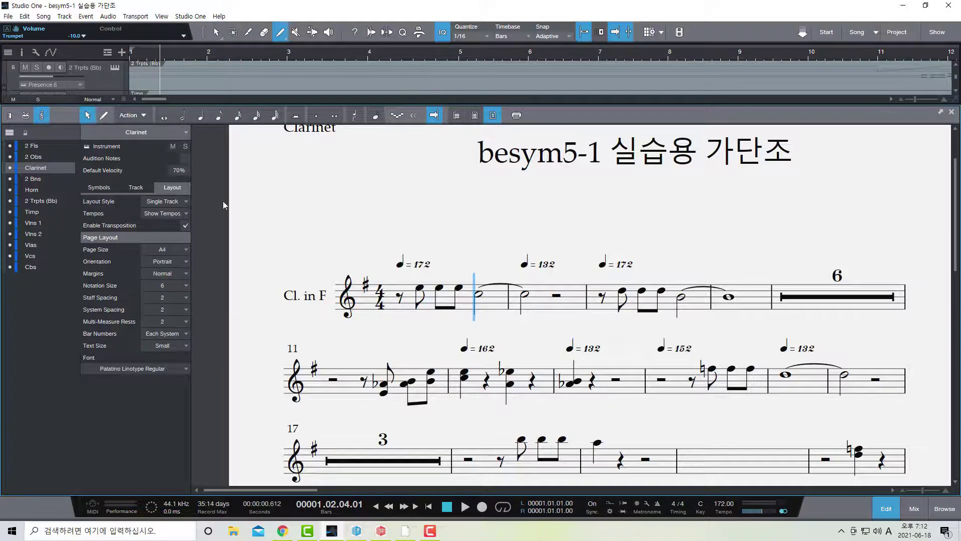
Review the layout style options and set the Clarinet part's tempo display to First Only.
left_click(184, 202)
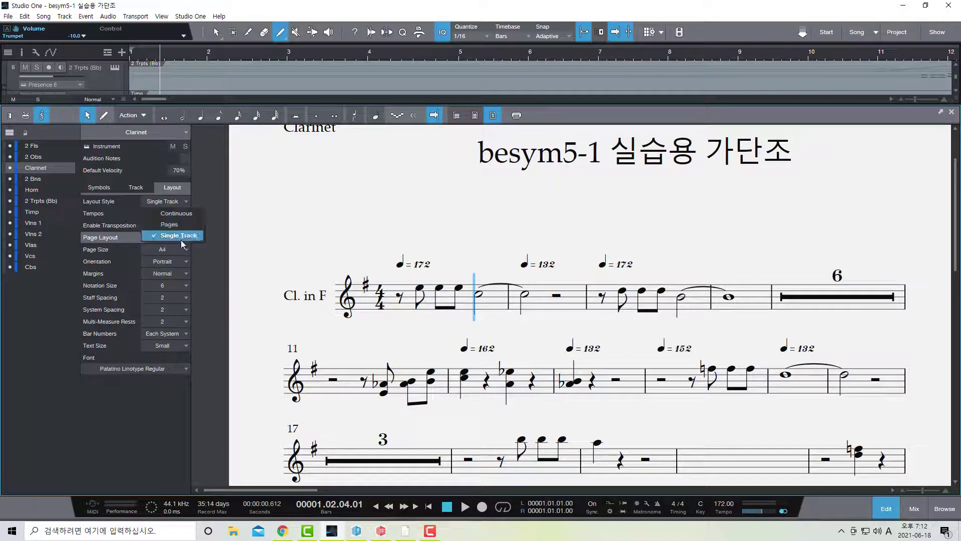
left_click(117, 211)
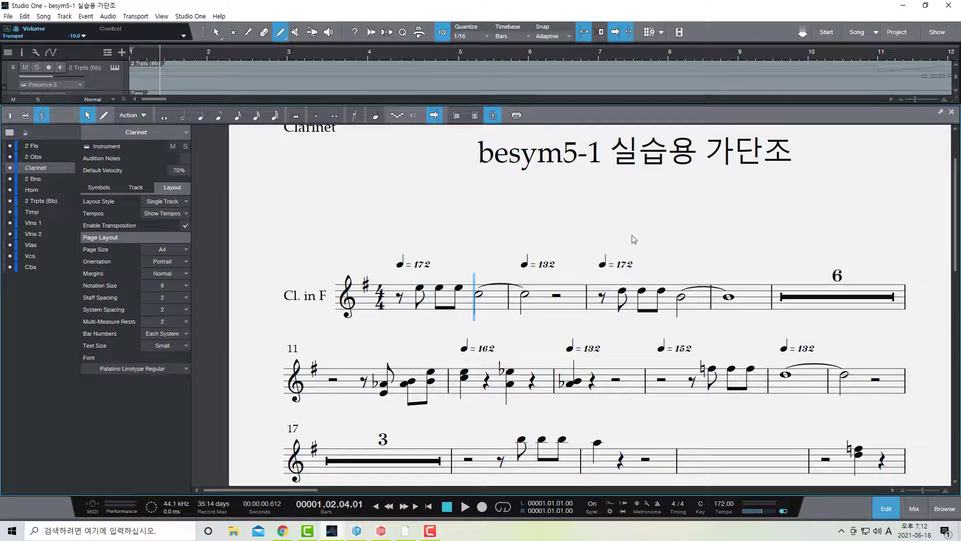
left_click(188, 216)
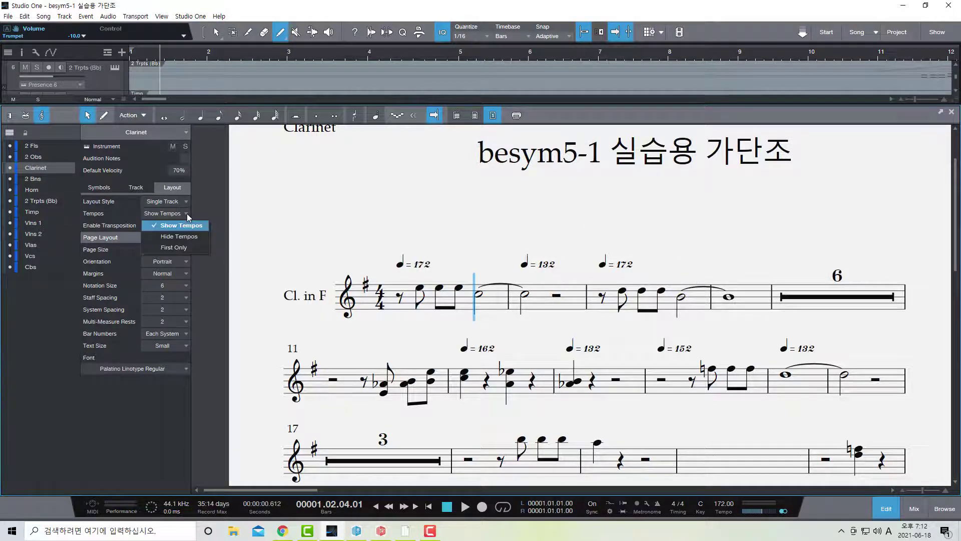
left_click(179, 247)
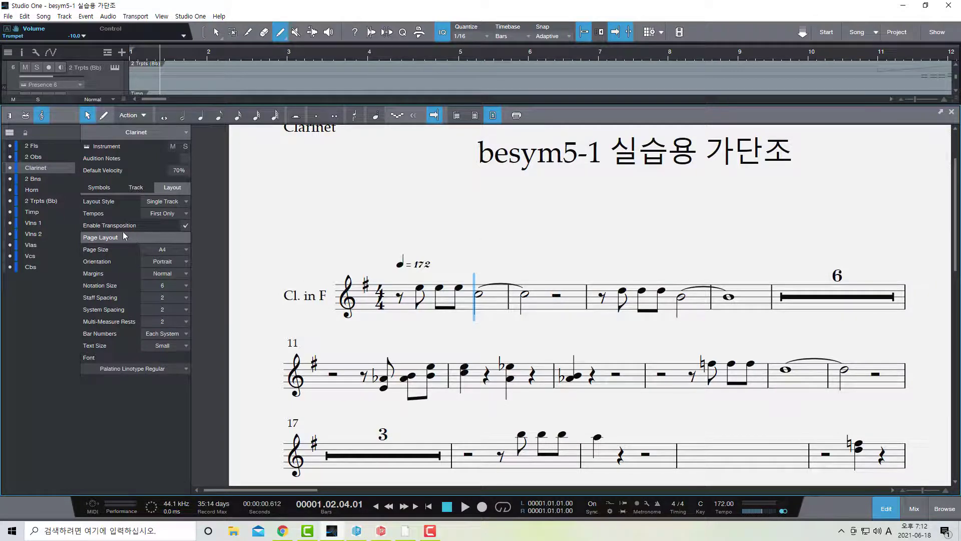
Show the 2 Trpts (Bb) part and turn its transposition off and back on.
key("Down")
key("Down")
key("Down")
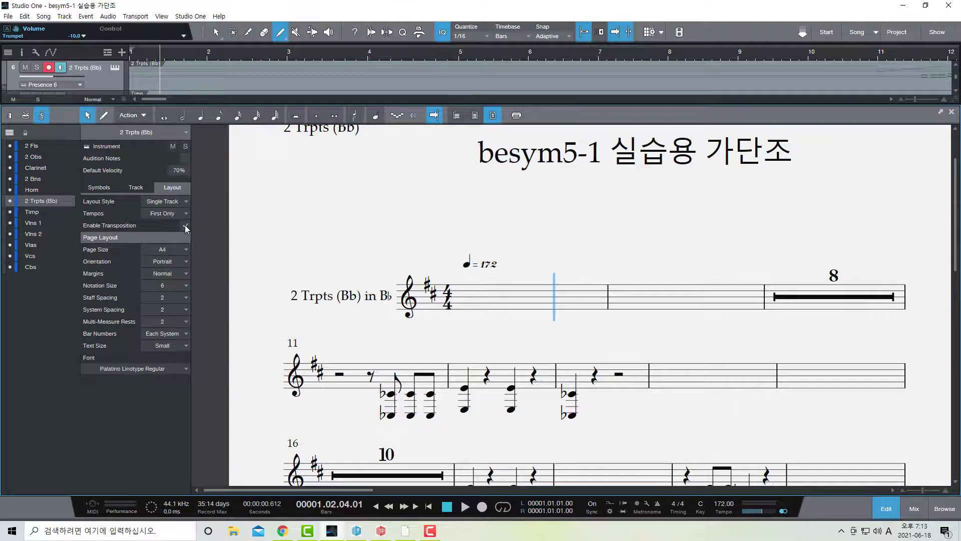
left_click(185, 226)
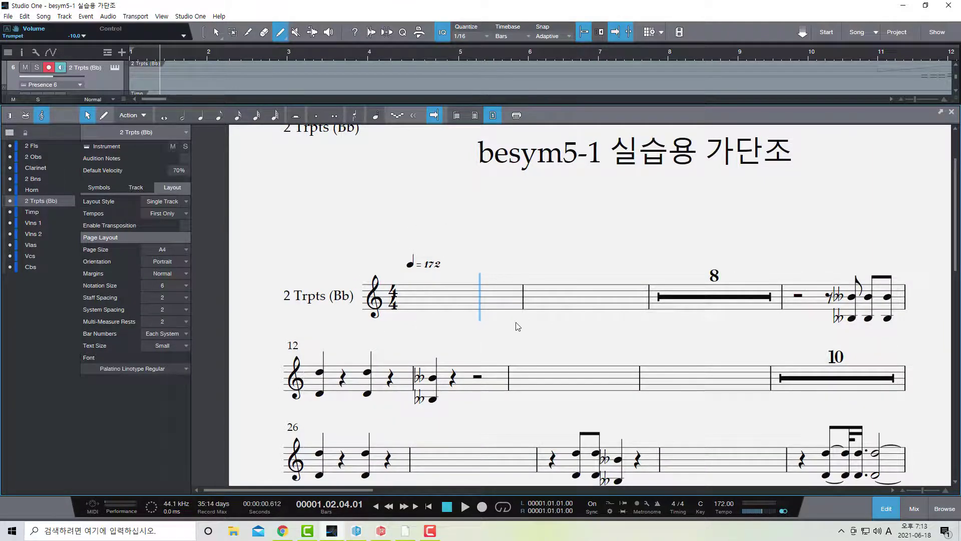
left_click(186, 225)
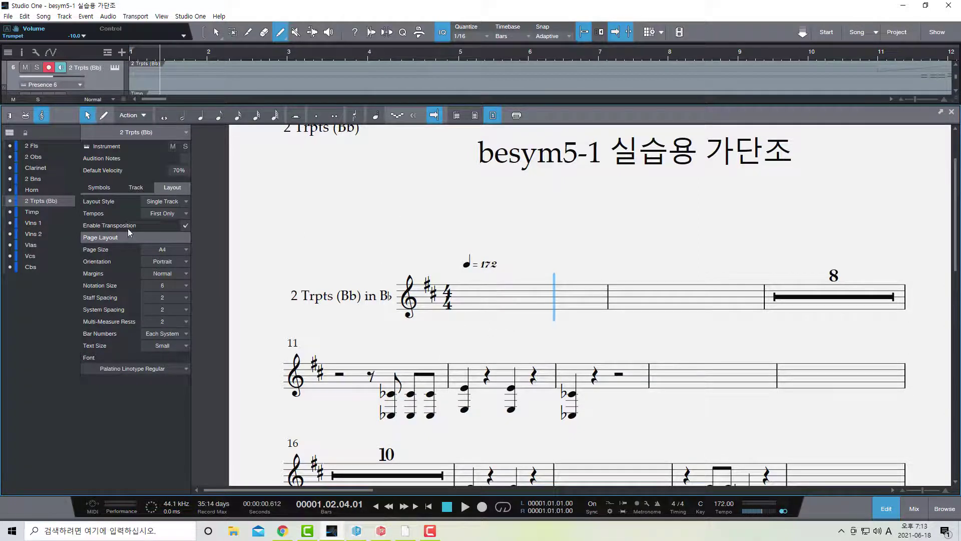
Review the page size options, keep A4, and set the 2 Trpts (Bb) part's orientation to Landscape.
left_click(185, 250)
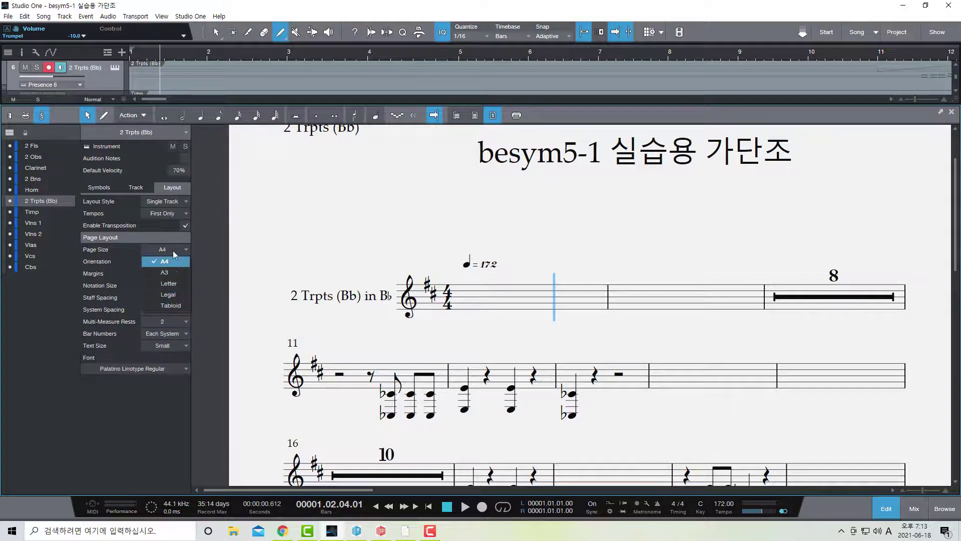
left_click(168, 236)
scroll(186, 264, "down", 1)
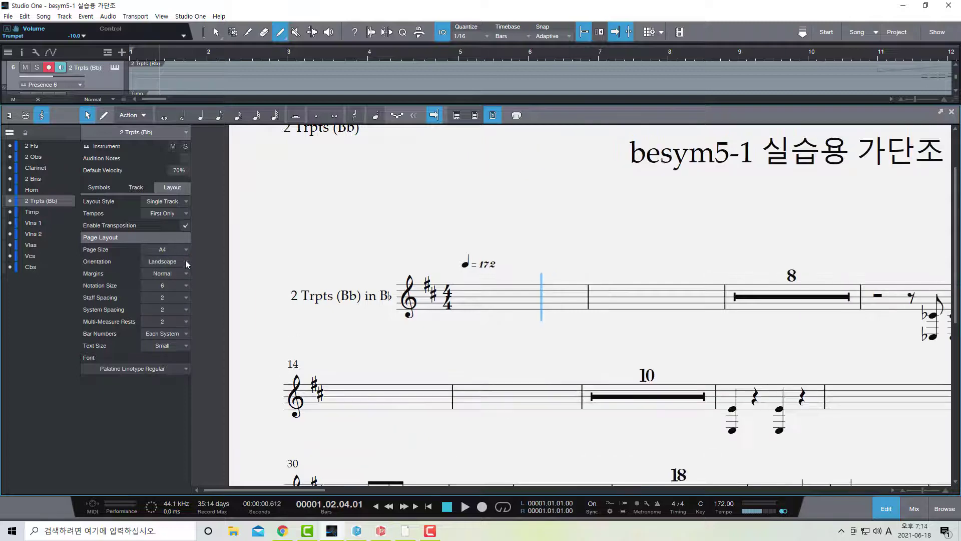
left_click(185, 262)
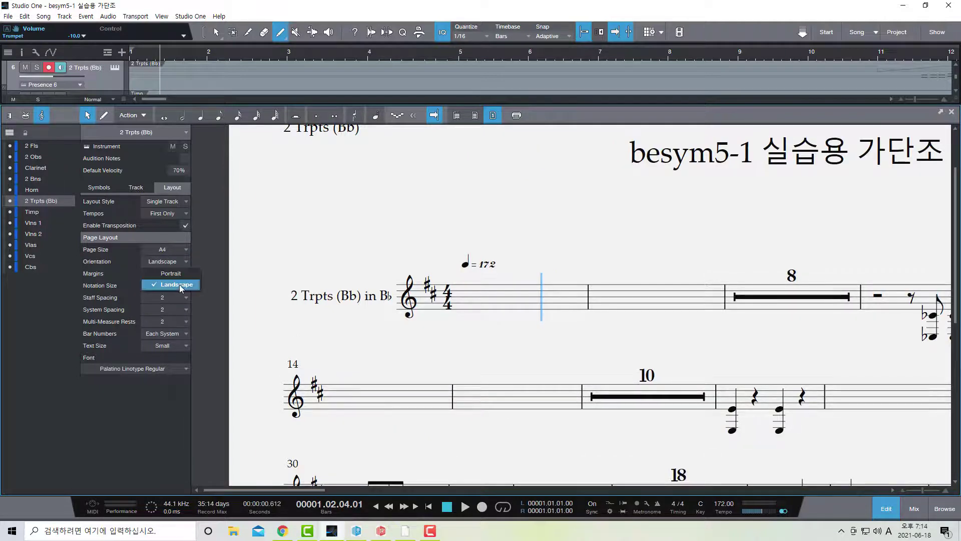
left_click(218, 237)
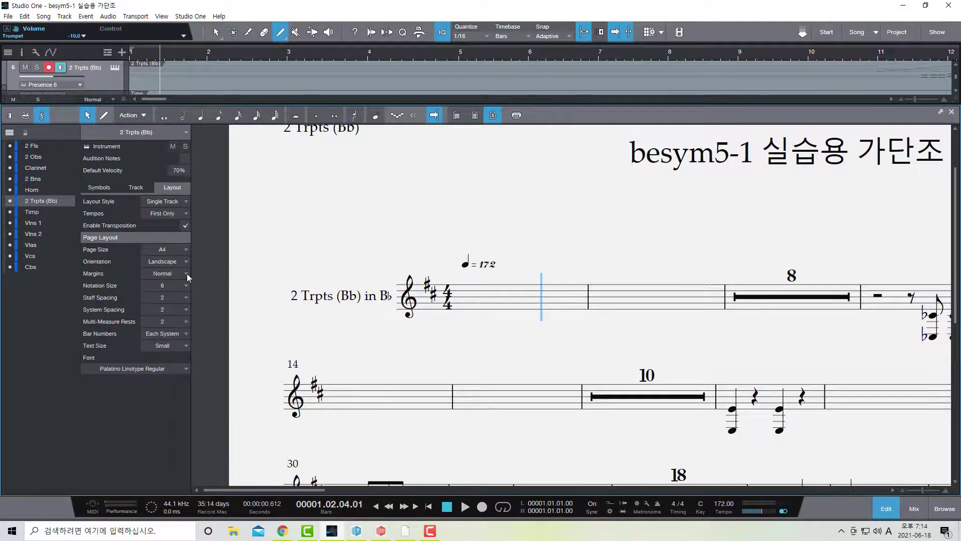
Try notation sizes 8 and 10 on the 2 Trpts (Bb) part and return it to 6.
left_click(186, 286)
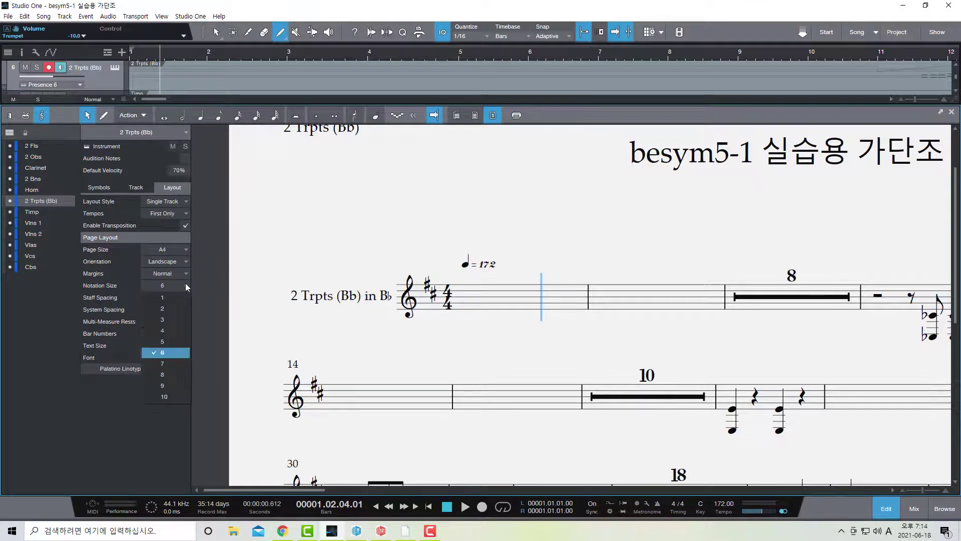
left_click(173, 376)
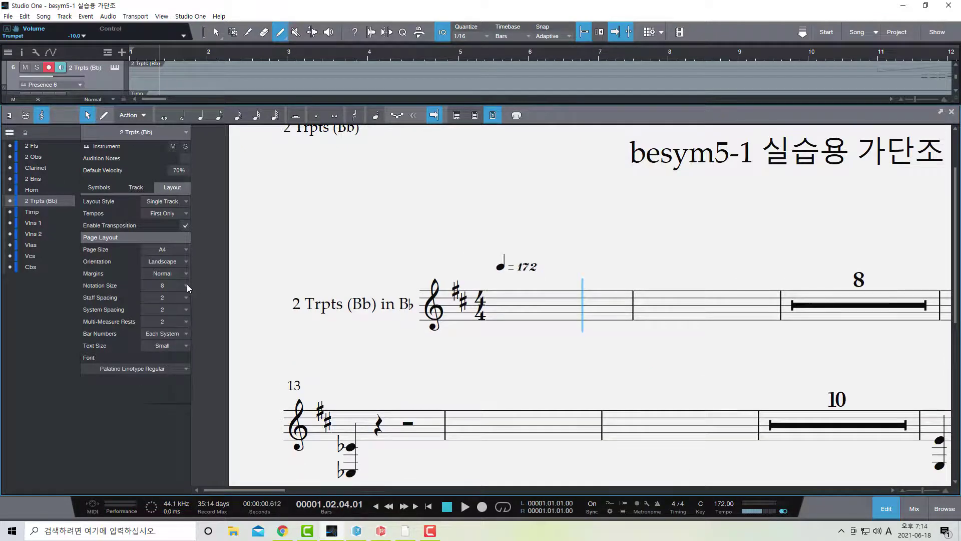
left_click(187, 285)
left_click(172, 397)
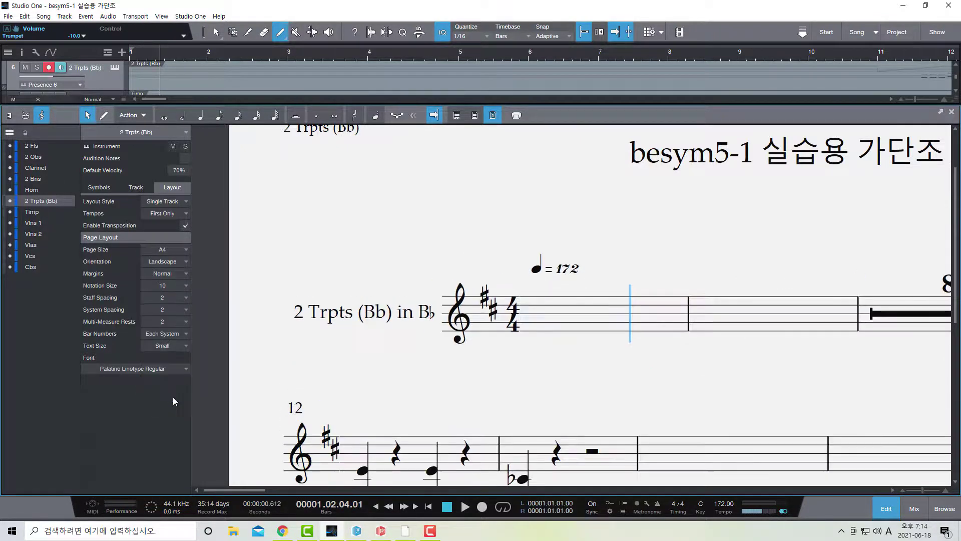
scroll(180, 285, "up", 4)
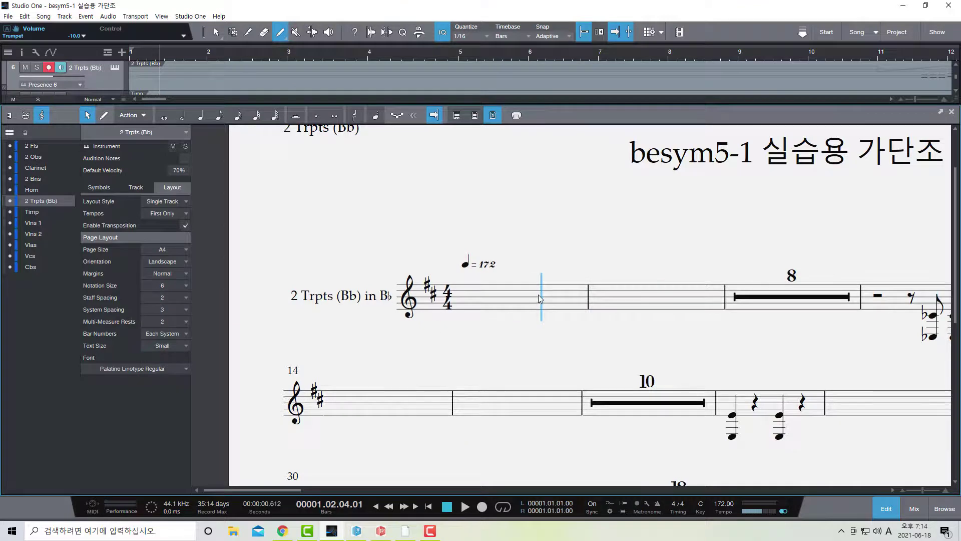
Point out the gap between the first two systems and set the part's system spacing to 9.
left_click(394, 425)
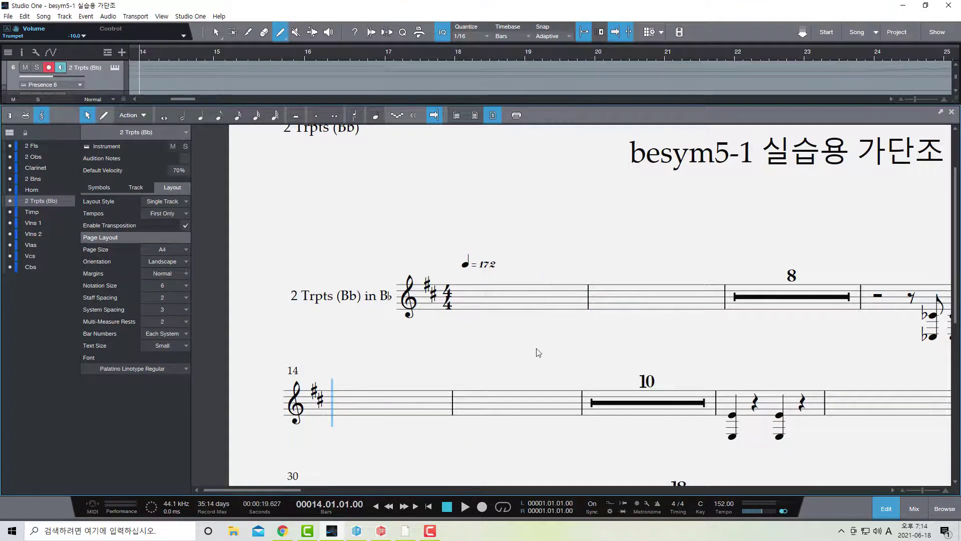
key("comma")
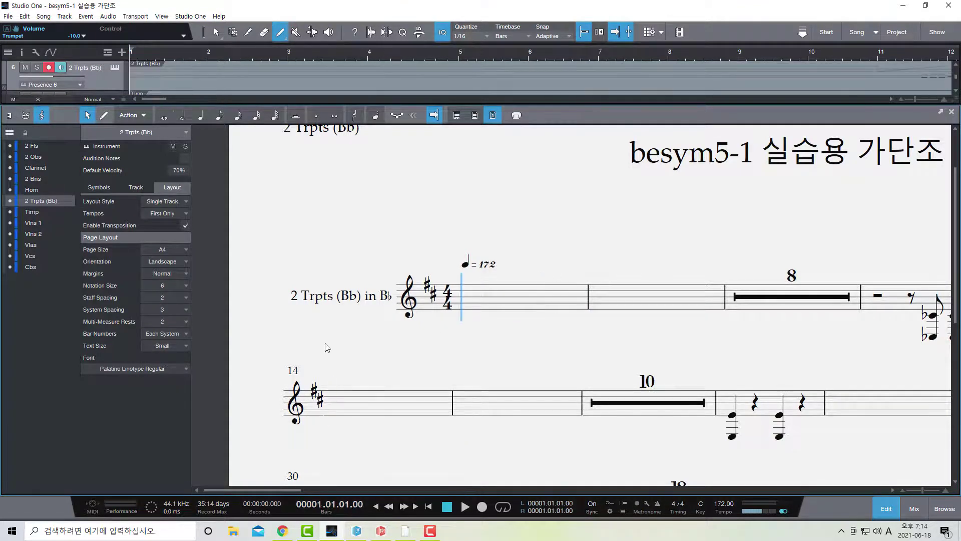
left_click(187, 309)
left_click(179, 353)
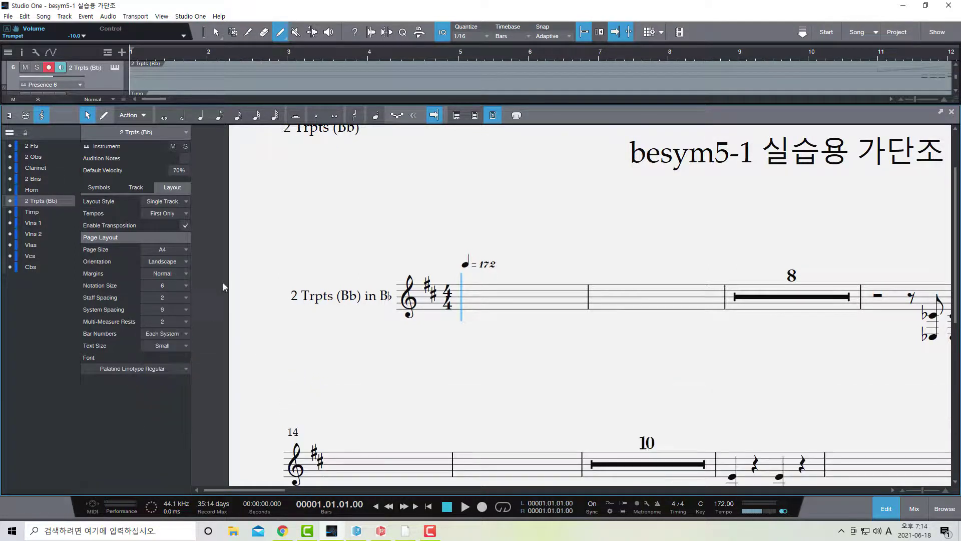
scroll(528, 315, "down", 3)
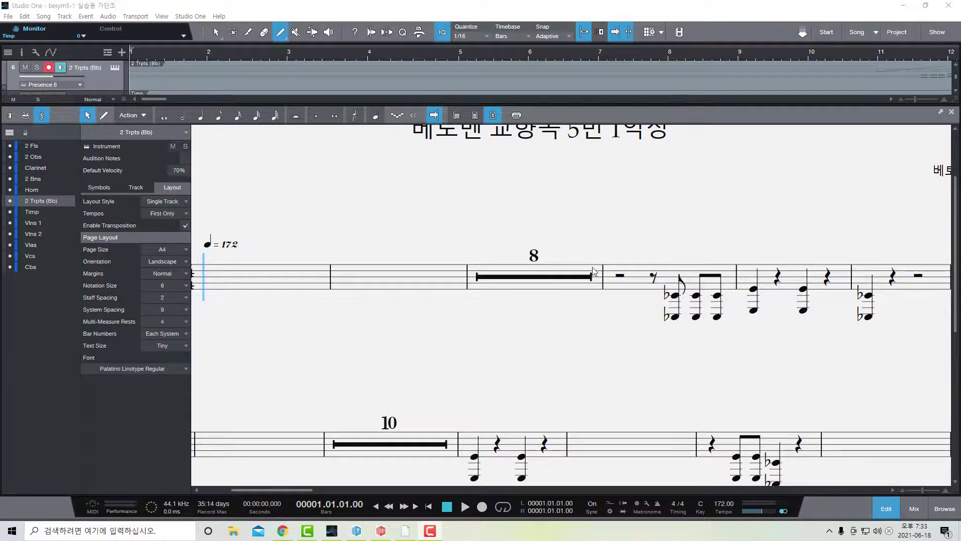
Try a multi-measure rests value of 10 on the 2 Trpts (Bb) part, inspect the rests, and return it to 4.
left_click(184, 320)
left_click(170, 345)
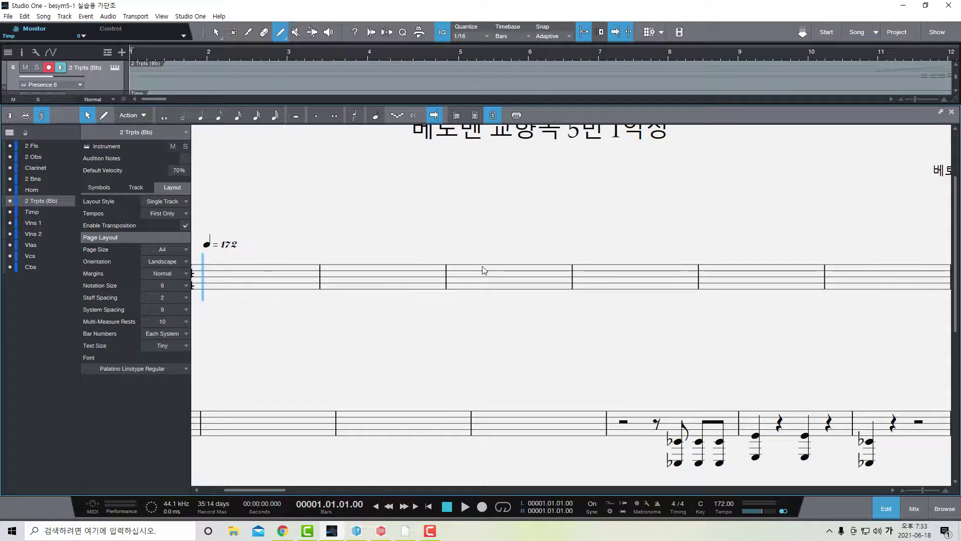
scroll(490, 262, "down", 3)
scroll(475, 350, "down", 1)
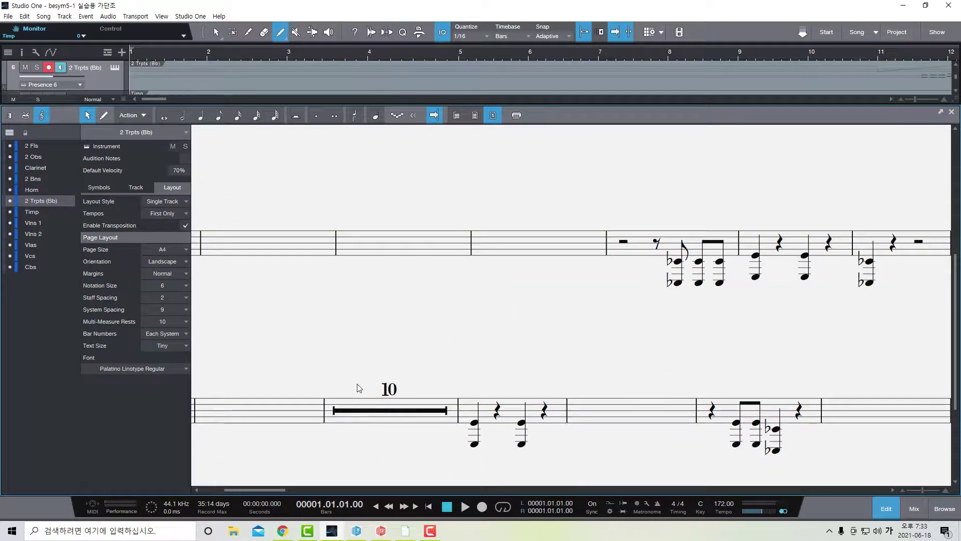
scroll(443, 350, "up", 4)
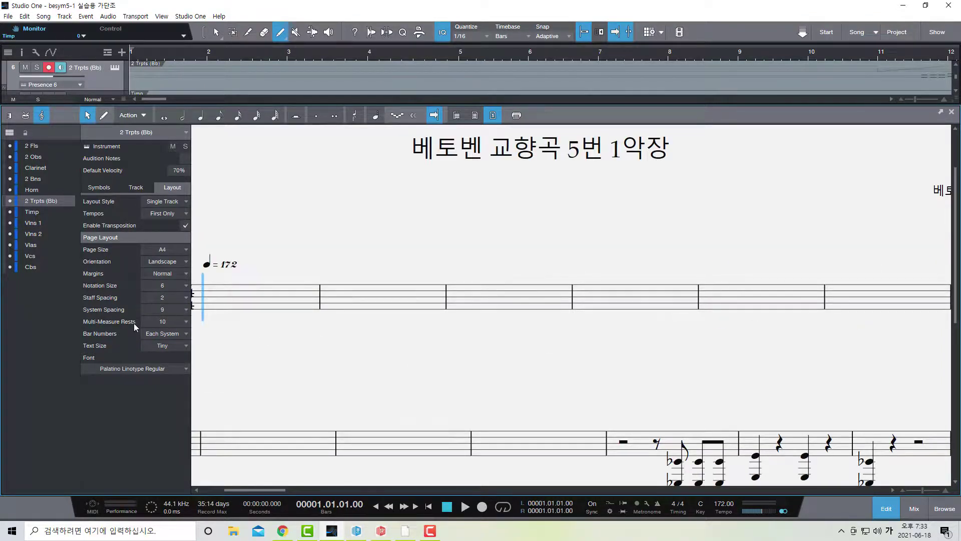
left_click(186, 323)
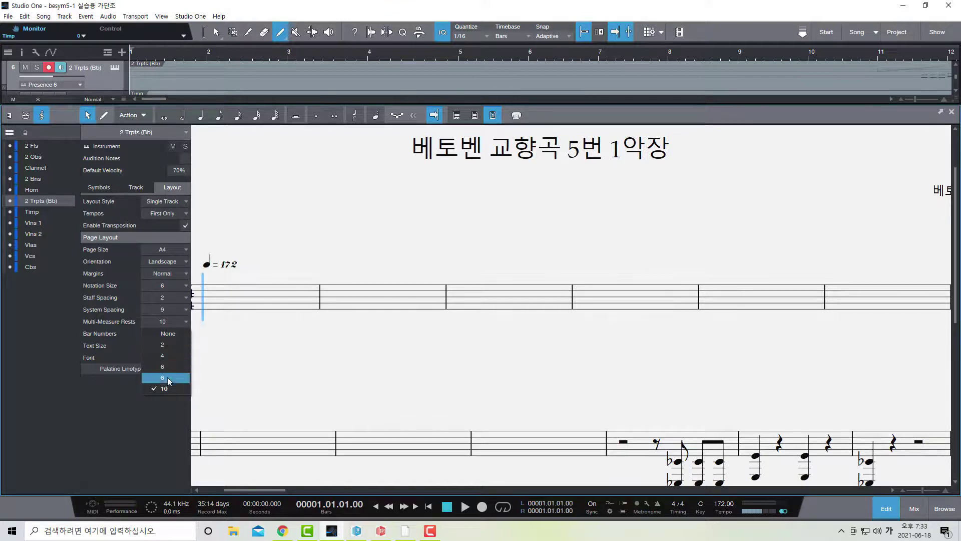
left_click(170, 354)
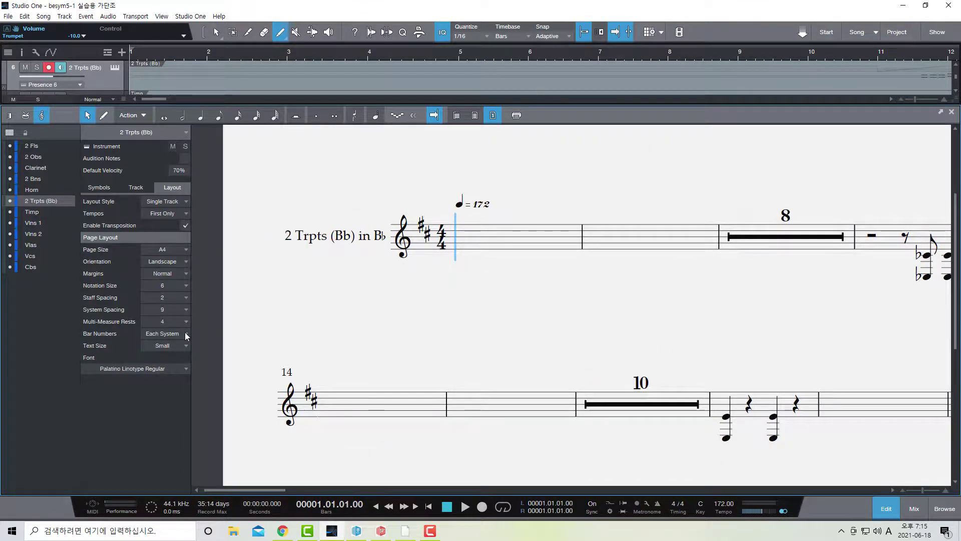
Try showing bar numbers at Each Measure and return them to Each System.
left_click(186, 333)
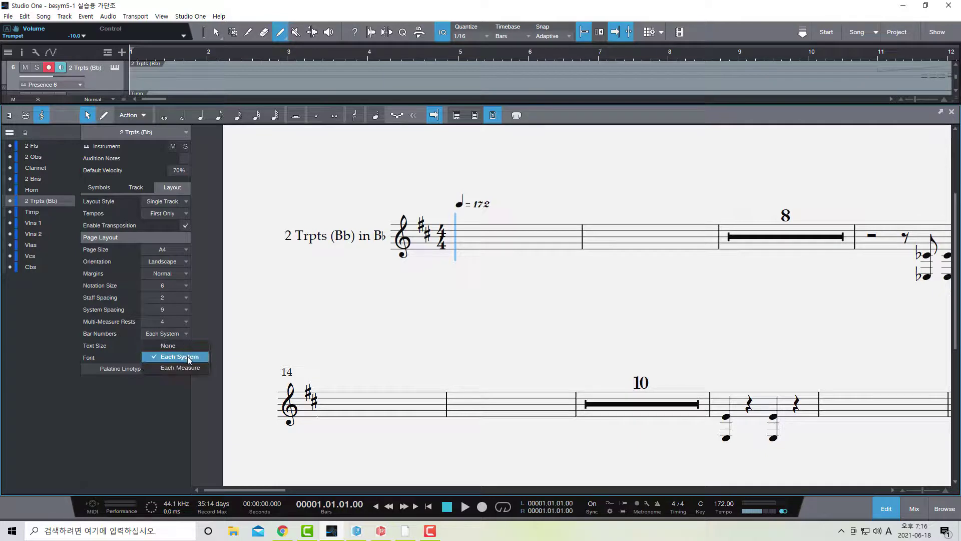
left_click(189, 369)
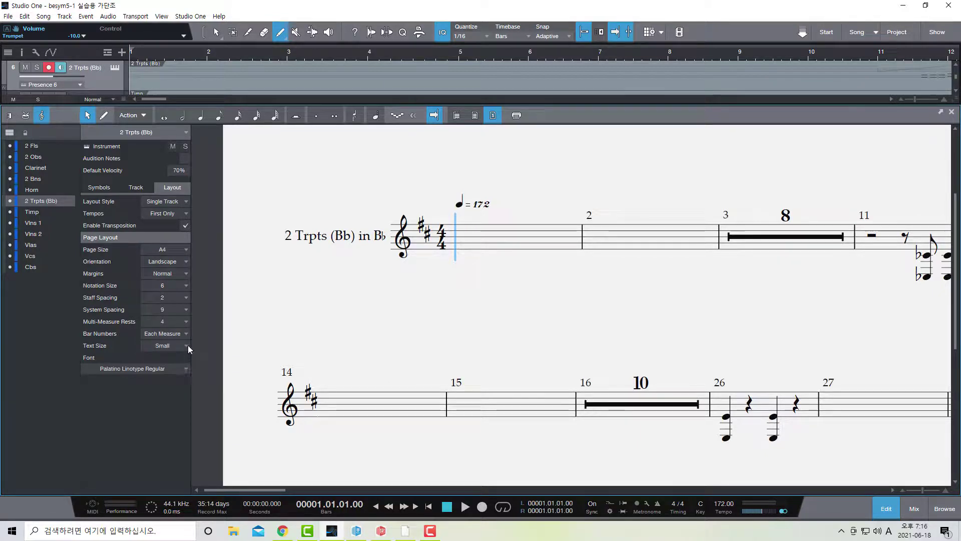
left_click(187, 332)
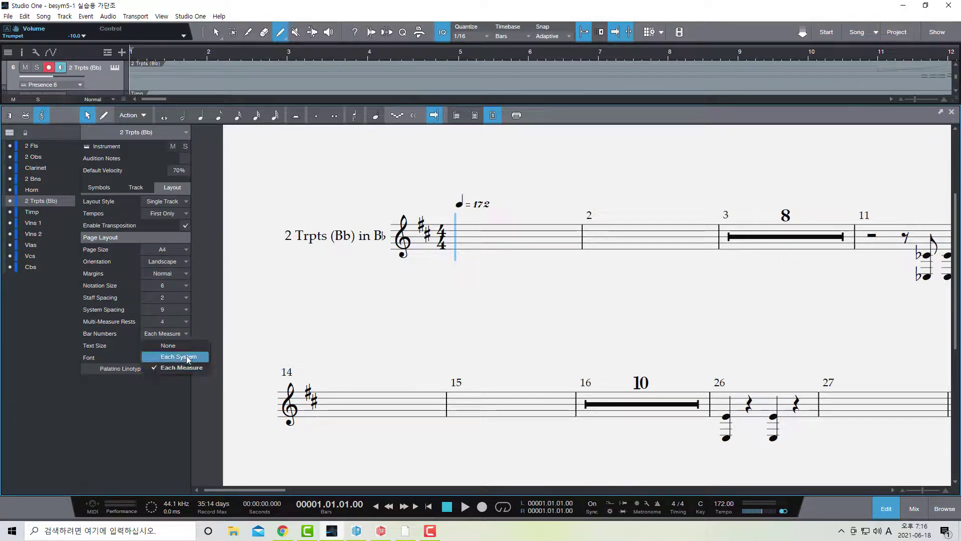
left_click(186, 356)
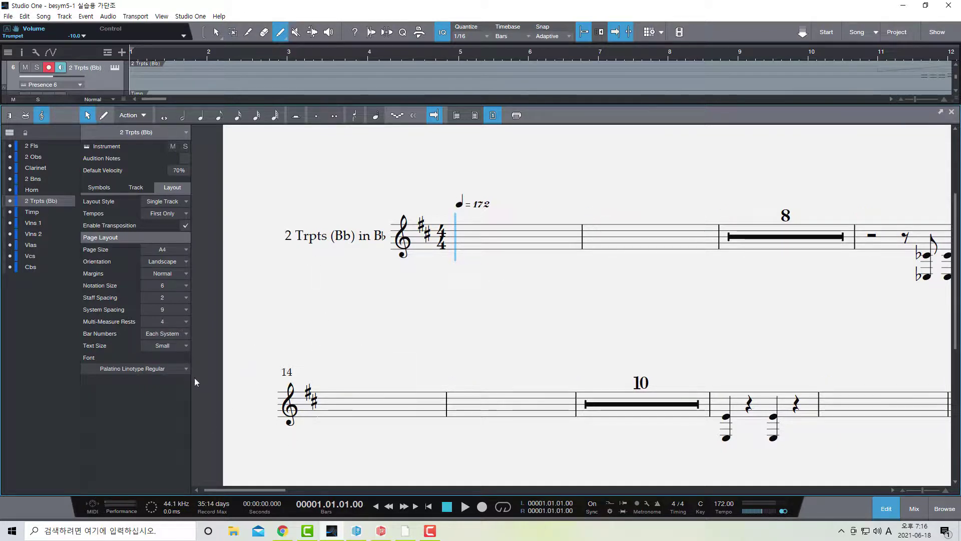
Set the text size of the 2 Trpts (Bb) part's page layout to Tiny.
left_click(186, 346)
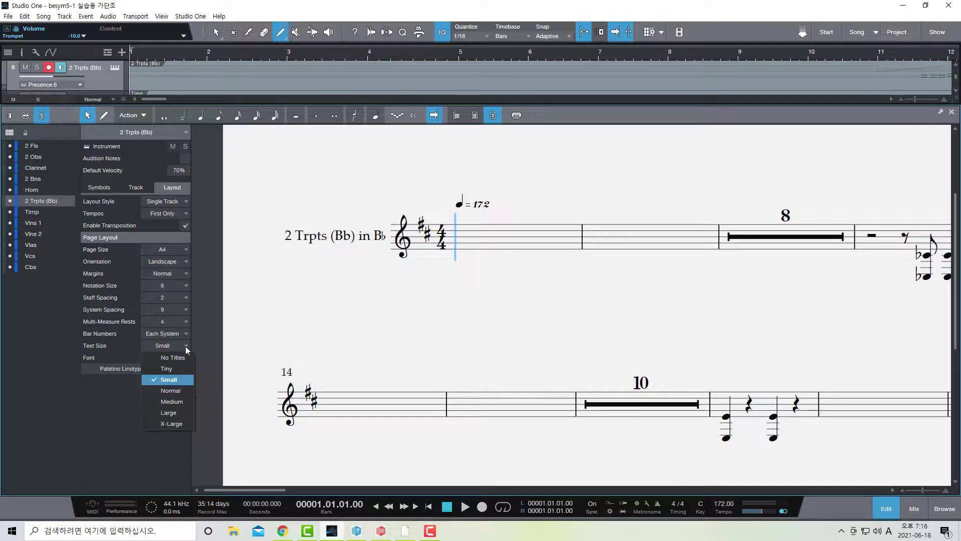
left_click(185, 368)
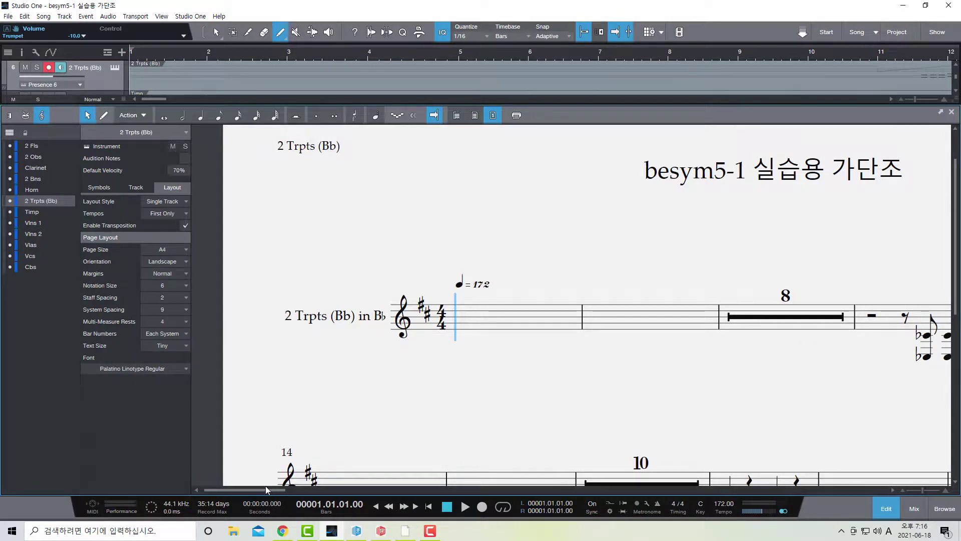
Open the song's meta information from the score title and enter the title 베토벤 교향곡 5번 1악장 and the composer 베토벤.
left_click_drag(266, 489, 294, 490)
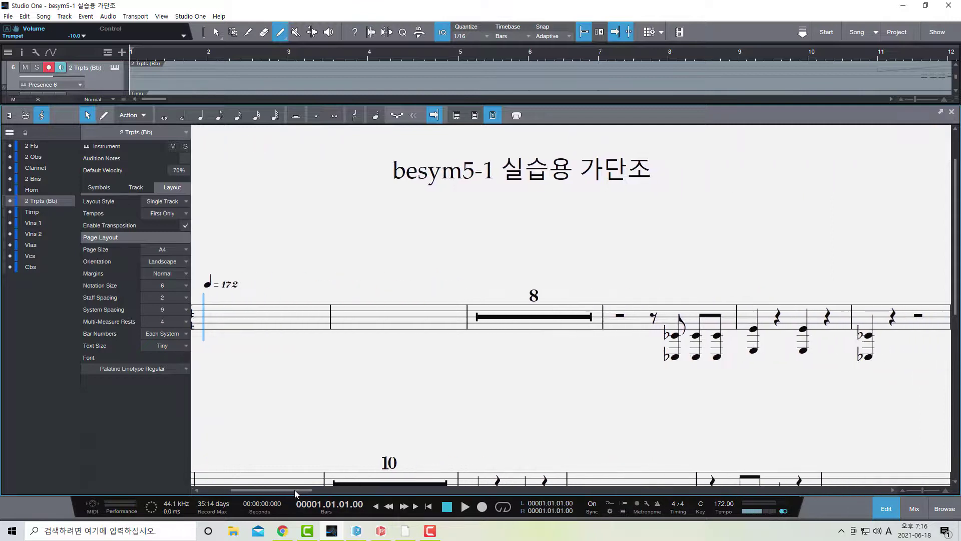
double_click(553, 175)
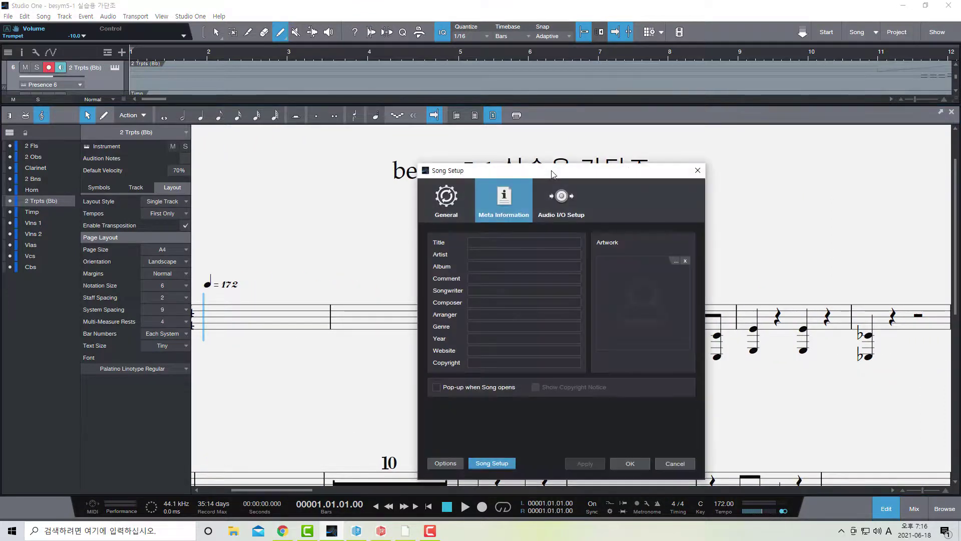
left_click_drag(577, 179, 610, 210)
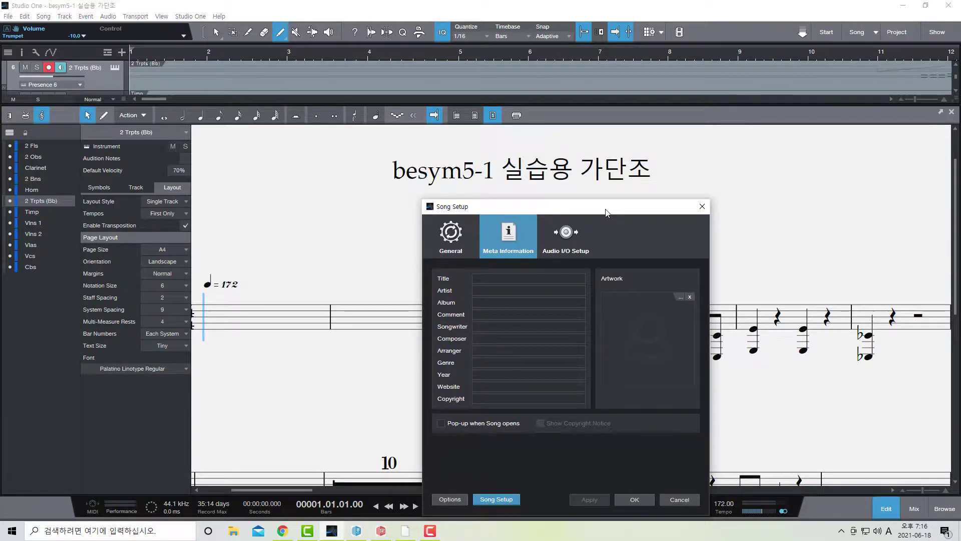
left_click(504, 278)
type("ㅂ")
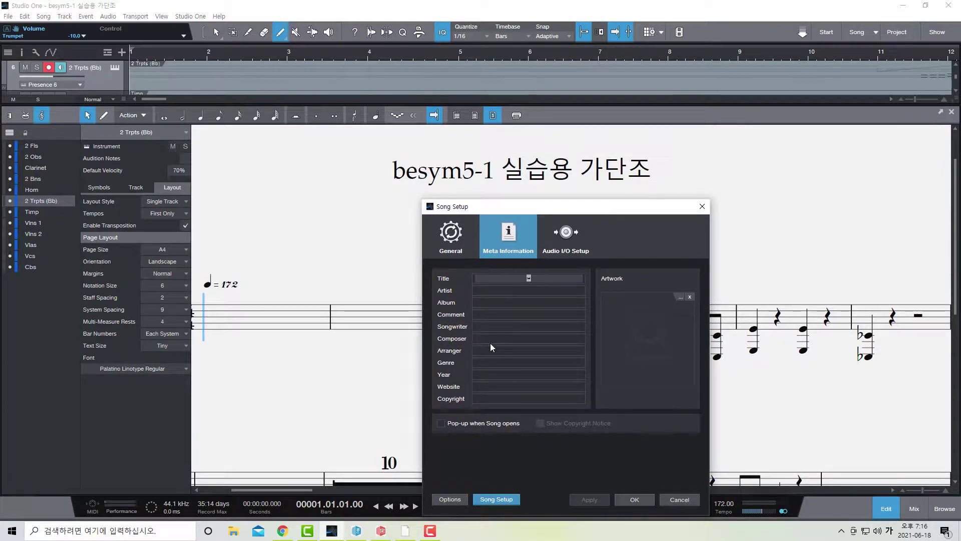
type("베토벤 교향곡 5번")
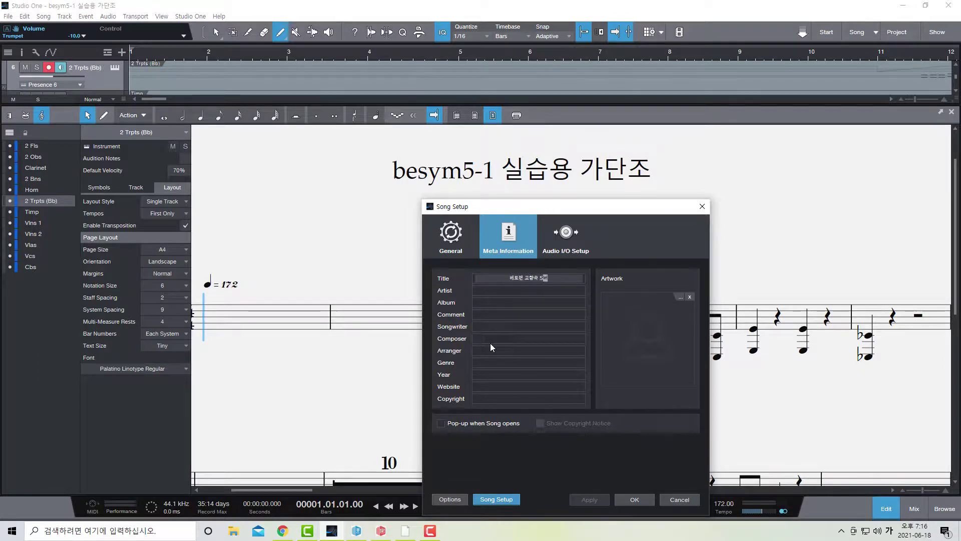
type(" 1악장")
left_click(494, 338)
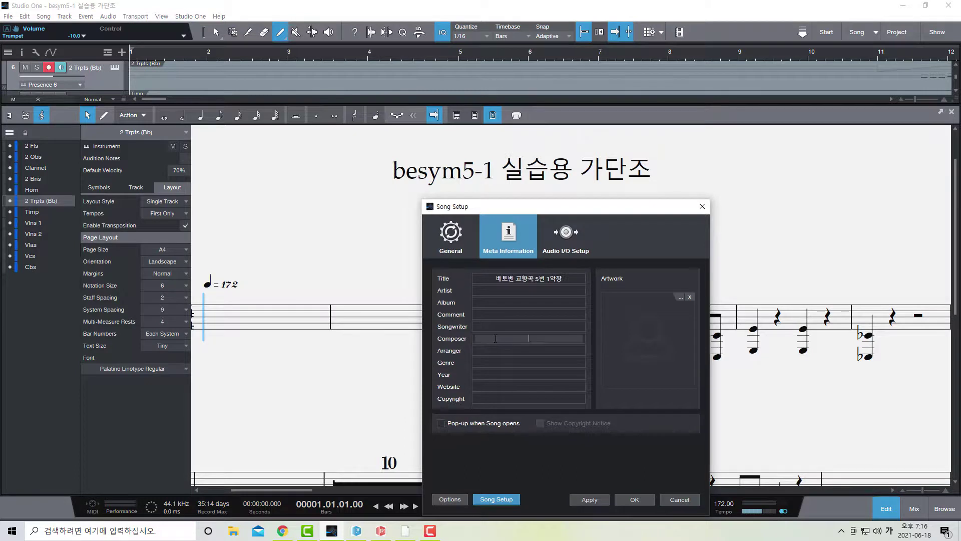
type("베토벤")
left_click(634, 500)
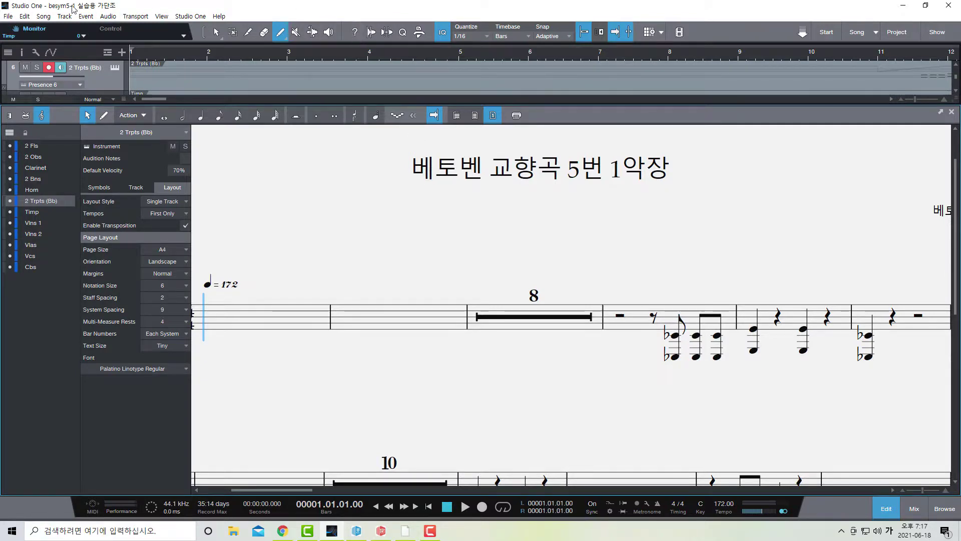
Reopen Song Setup to review the title and composer in the meta information, and close it without changes.
left_click(43, 16)
left_click(70, 207)
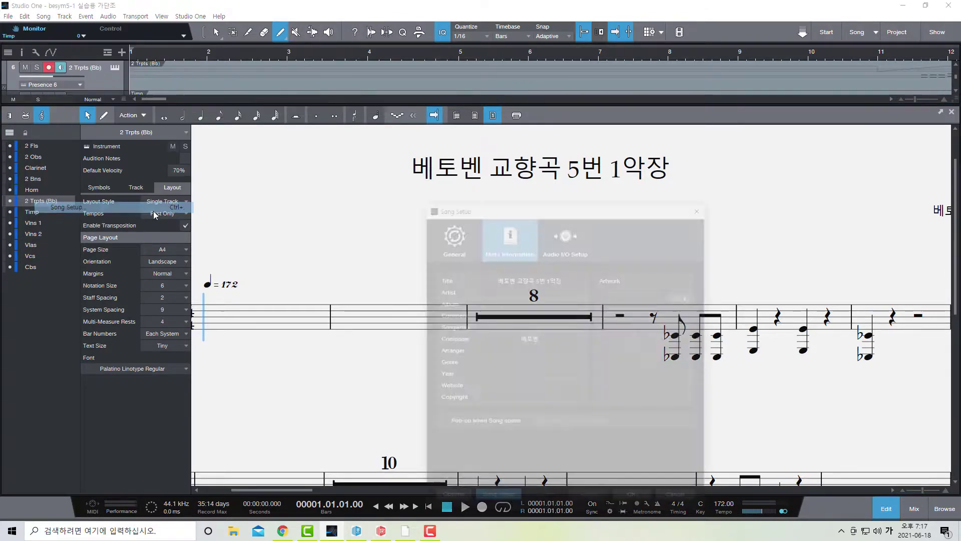
left_click_drag(659, 213, 644, 108)
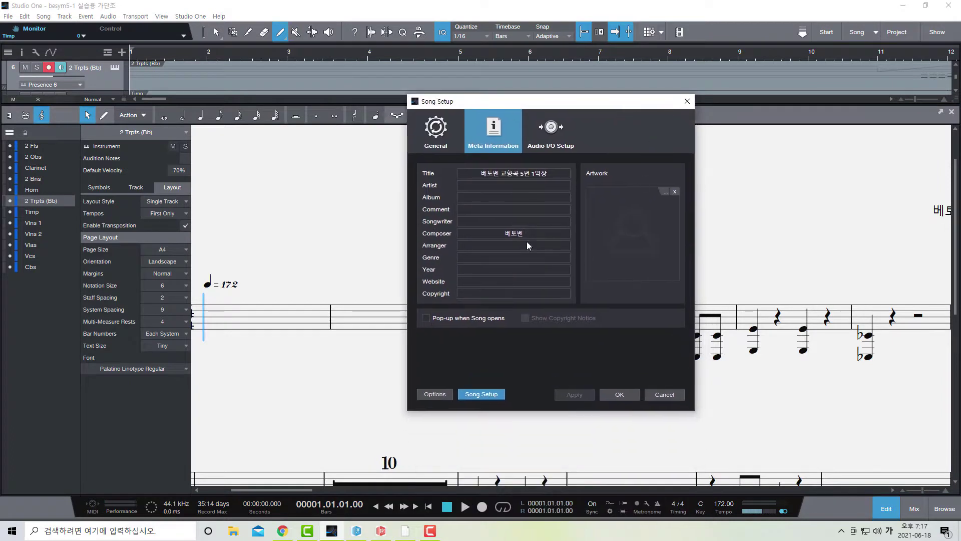
key("Return")
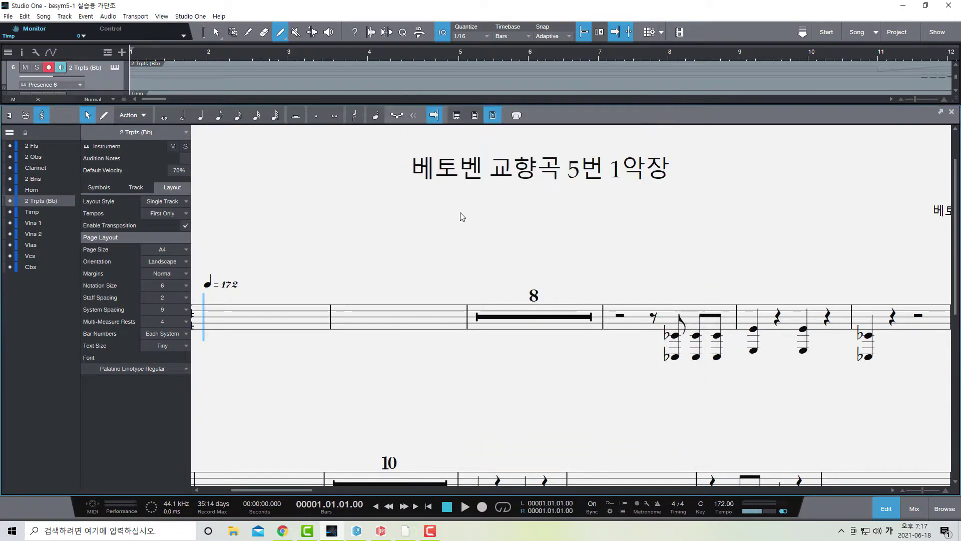